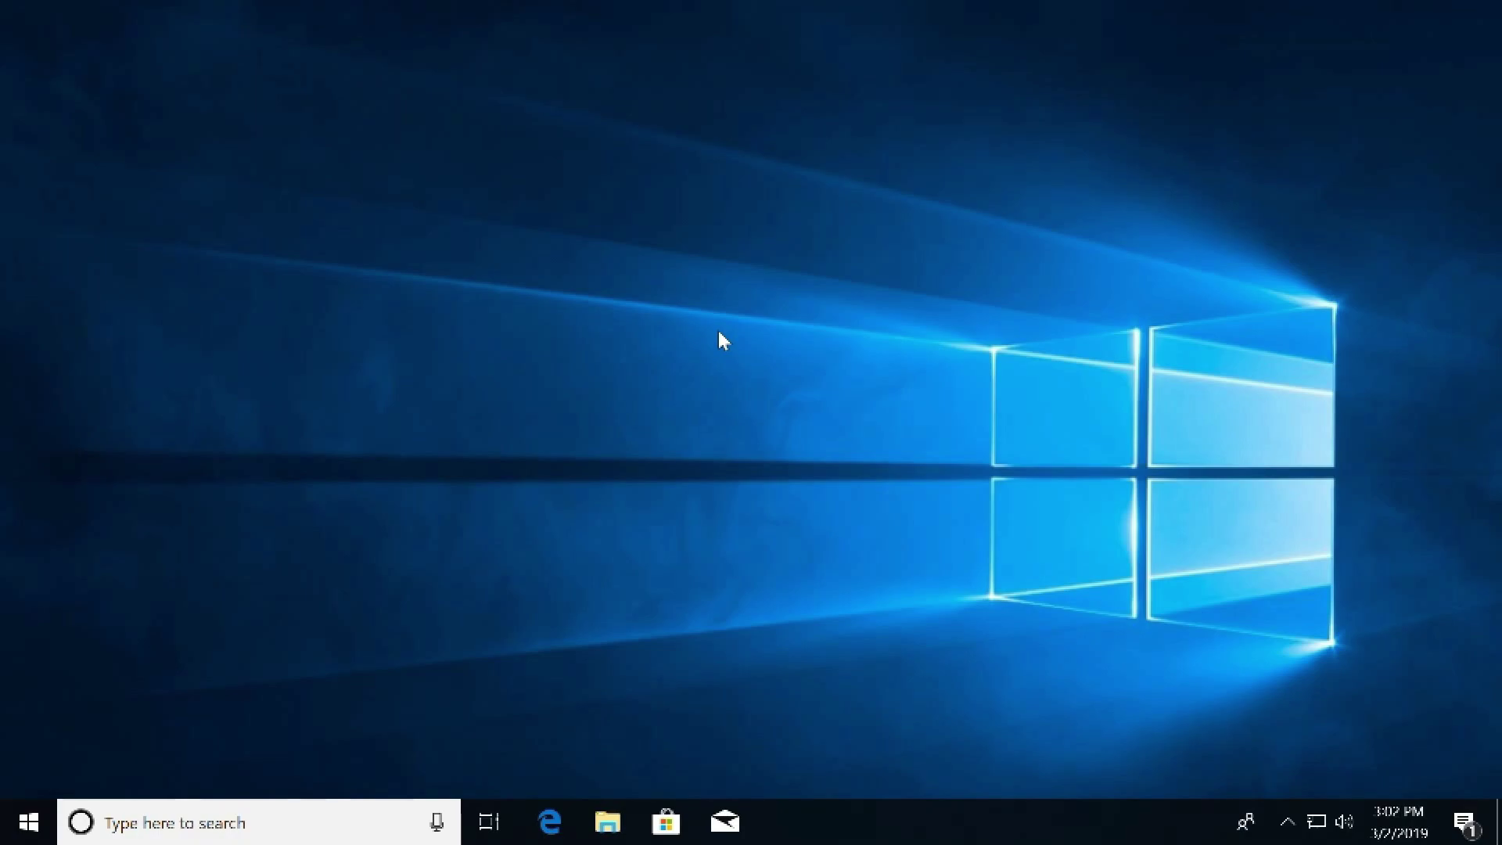
Step: Run winver to check the installed Windows version, and close the version information
{"action": "key", "text": "super+s"}
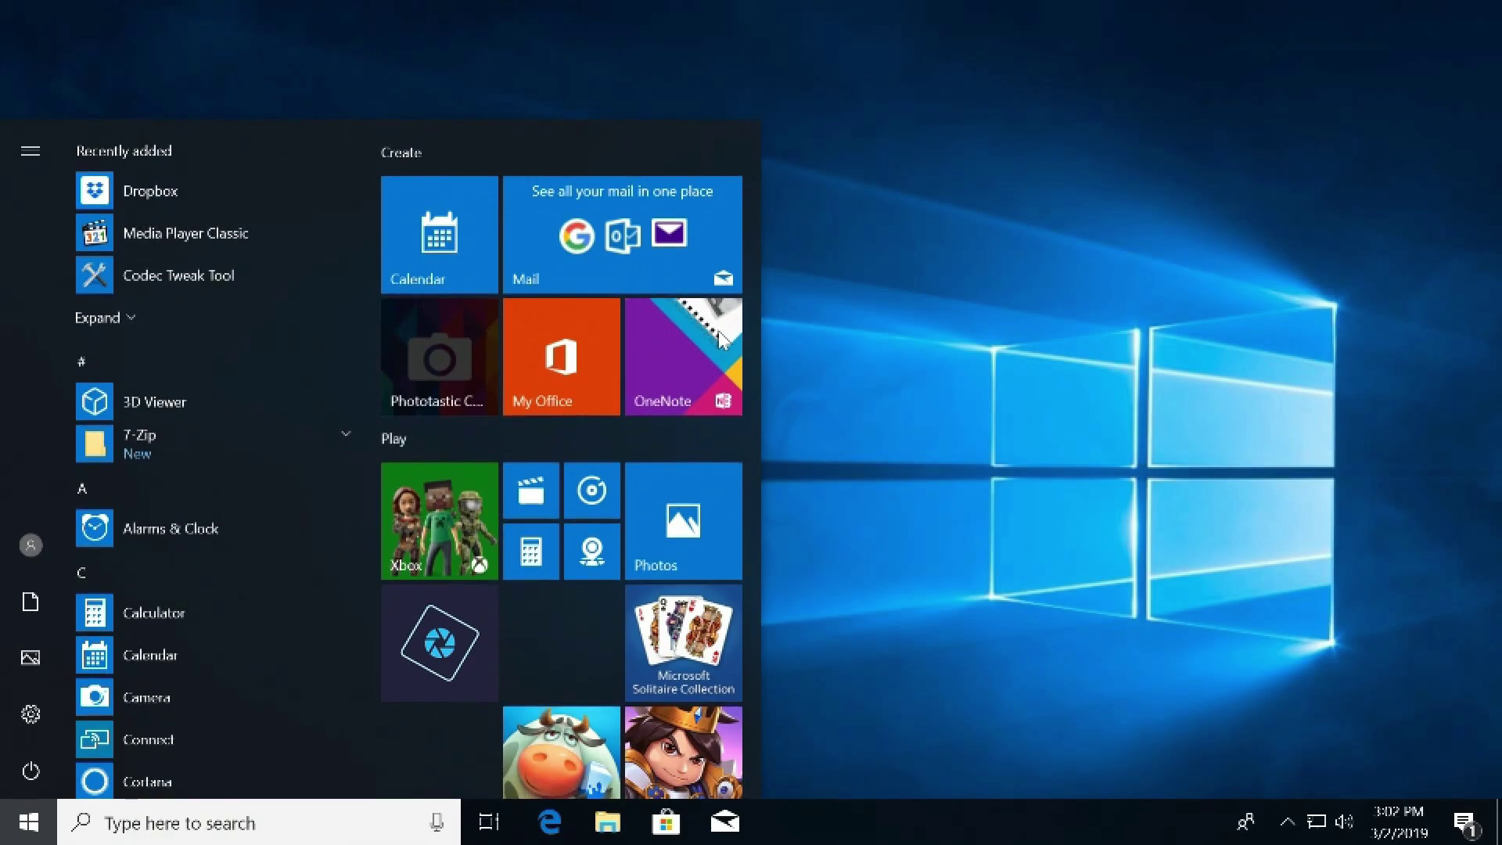
{"action": "type", "text": "wi"}
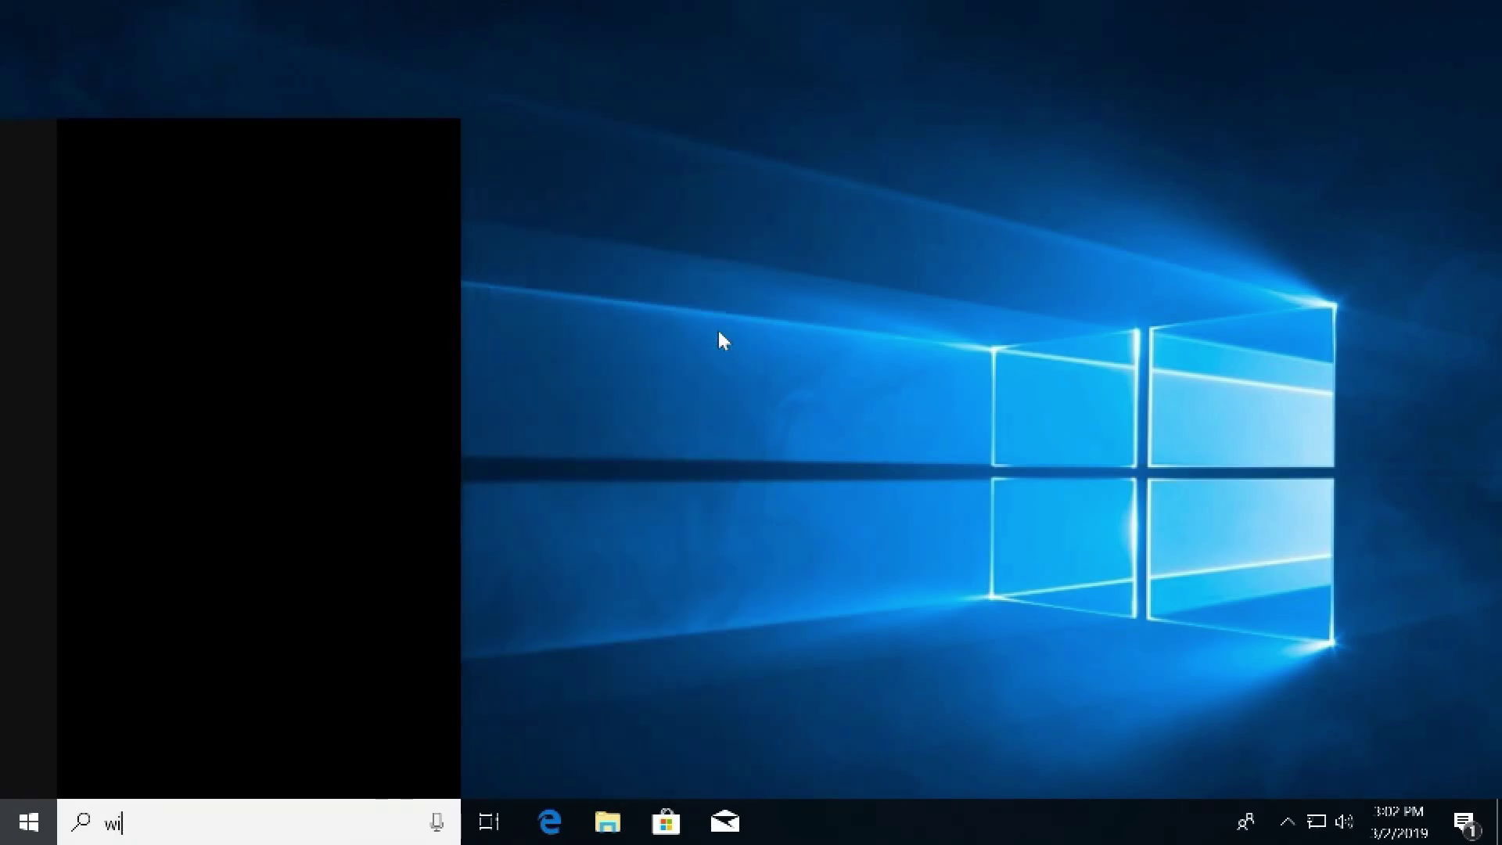
{"action": "type", "text": "nver"}
{"action": "left_click", "coordinate": [305, 251]}
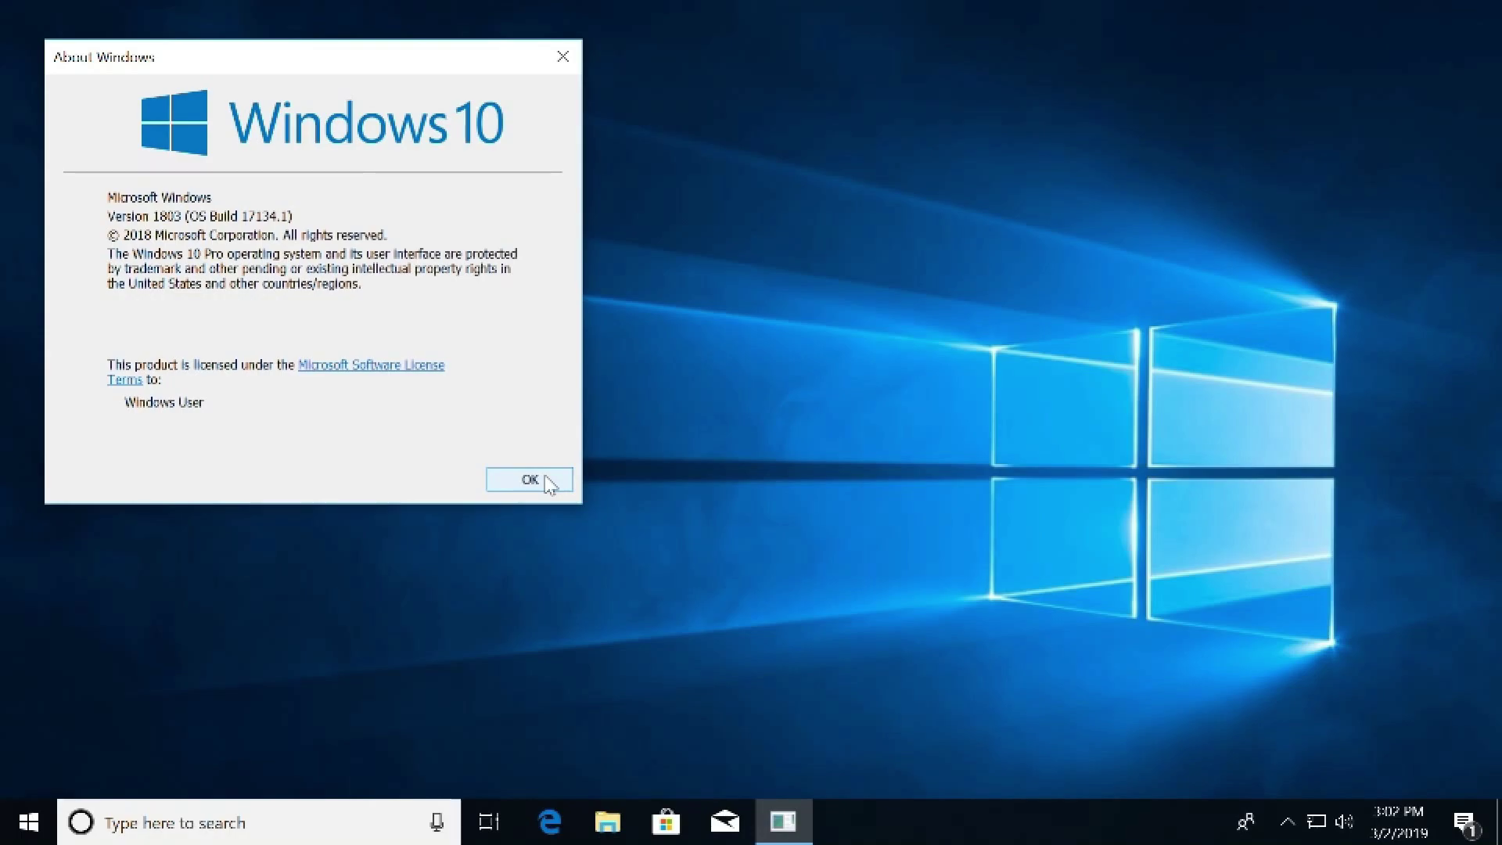
{"action": "left_click", "coordinate": [550, 485]}
Step: Check the computer's memory usage among the performance graphs in Task Manager, and close it
{"action": "right_click", "coordinate": [1009, 830]}
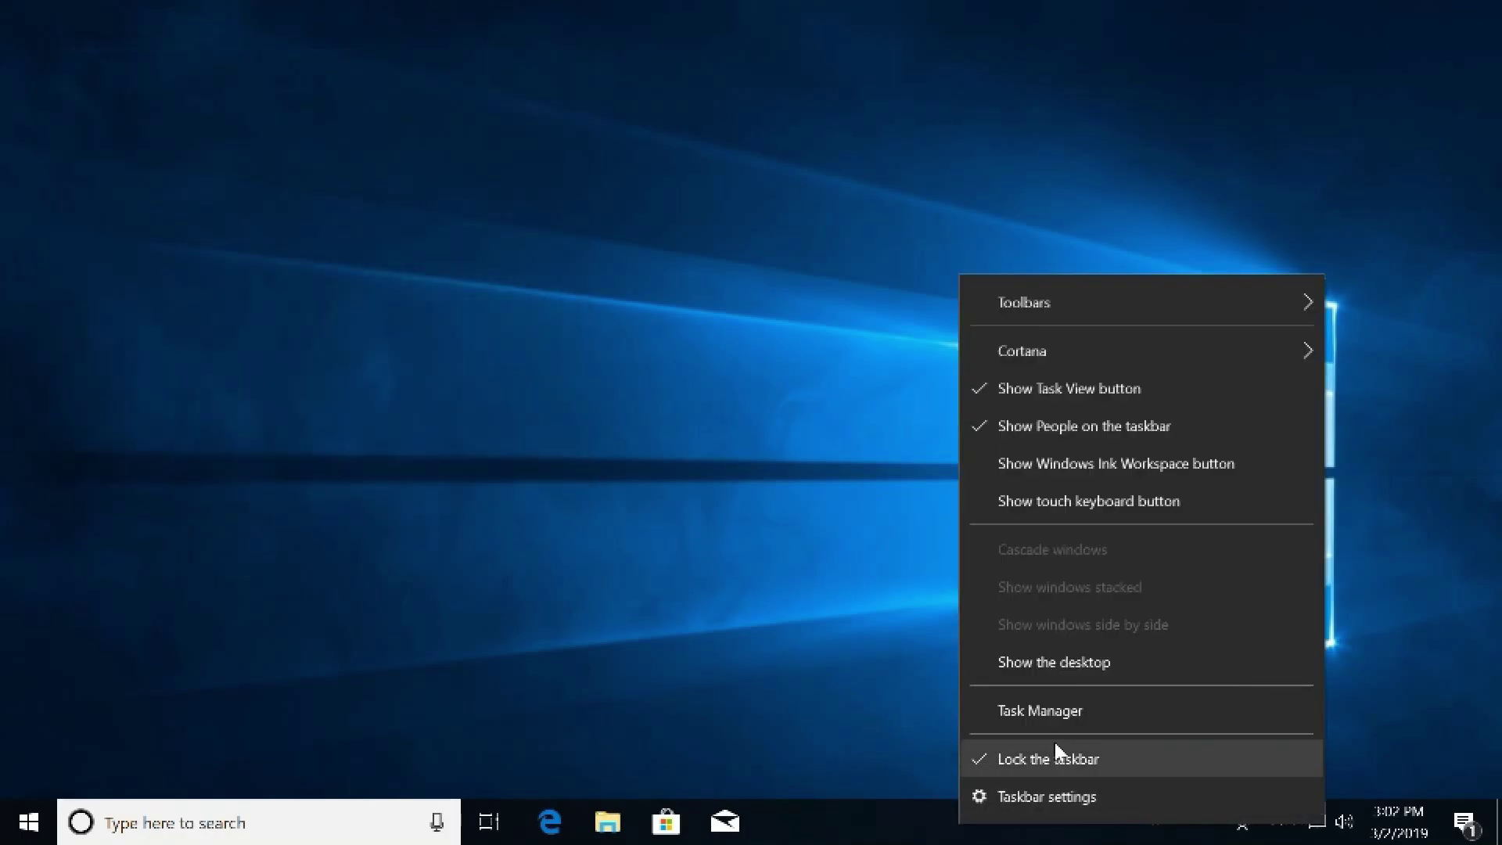
{"action": "left_click", "coordinate": [1057, 726]}
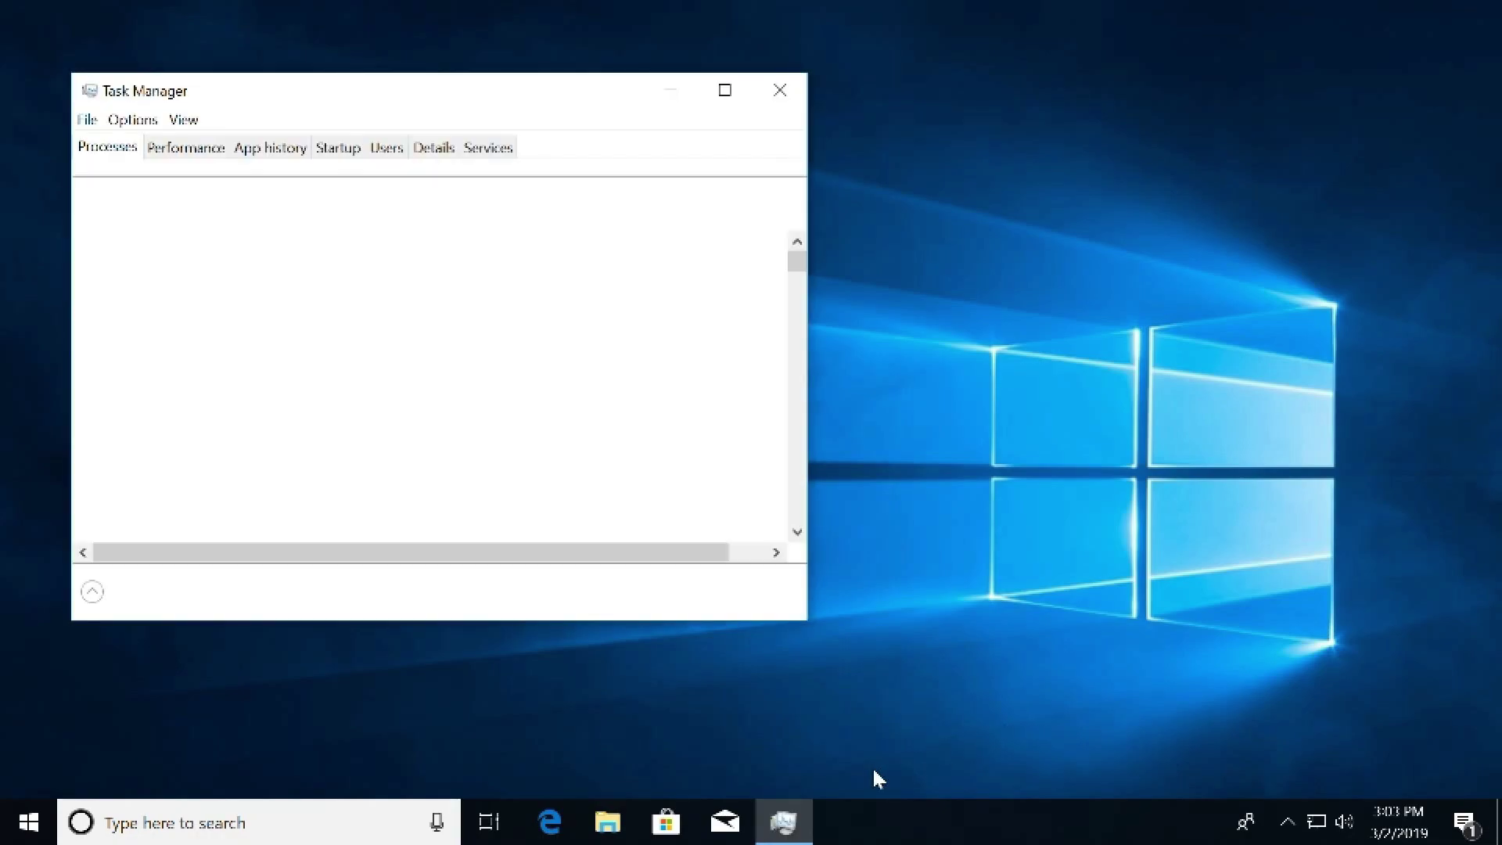
{"action": "left_click", "coordinate": [186, 148]}
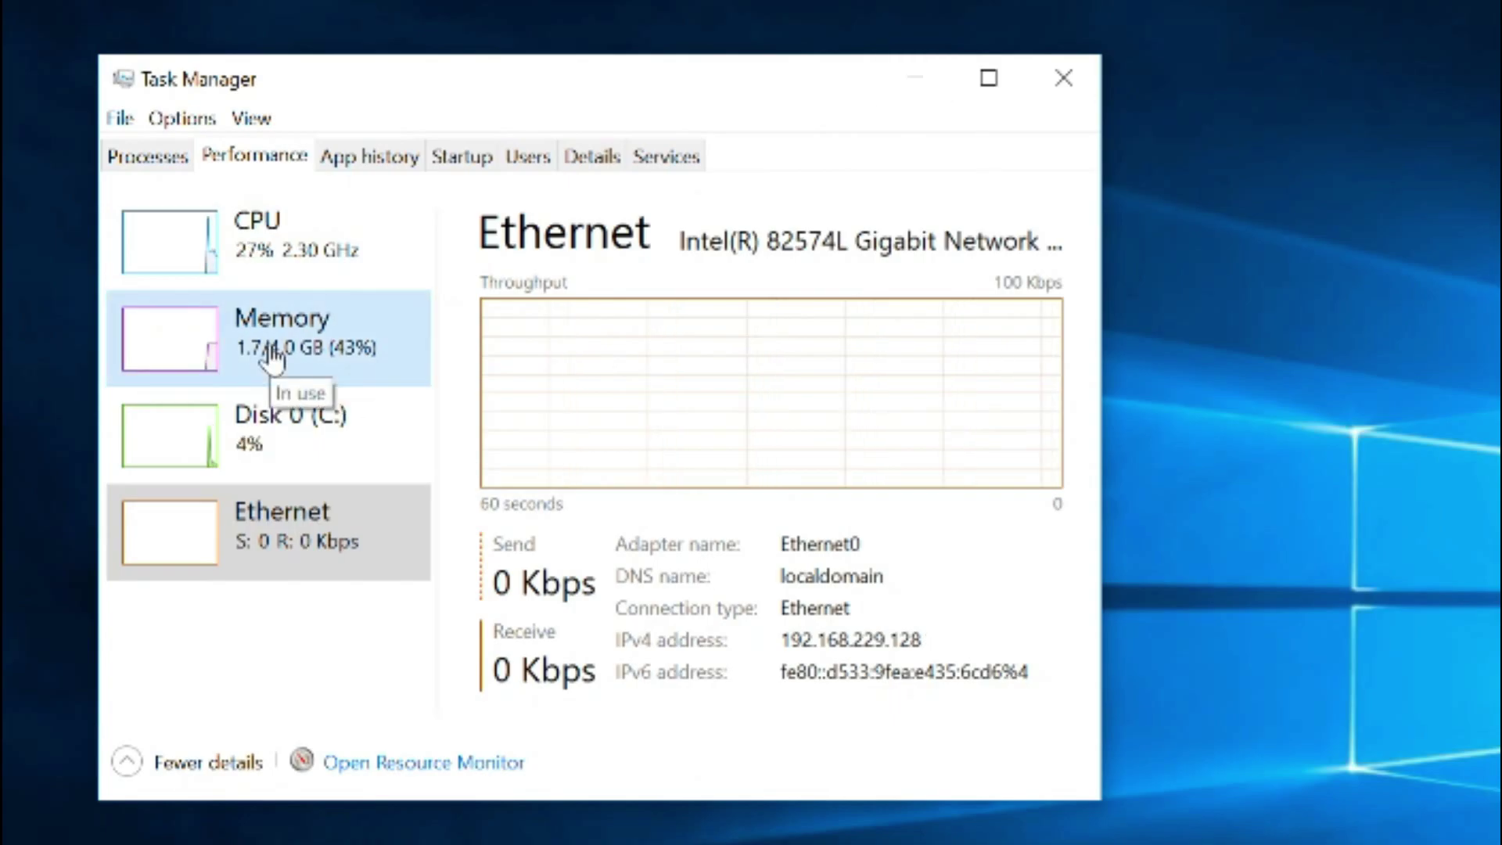
{"action": "left_click", "coordinate": [272, 360]}
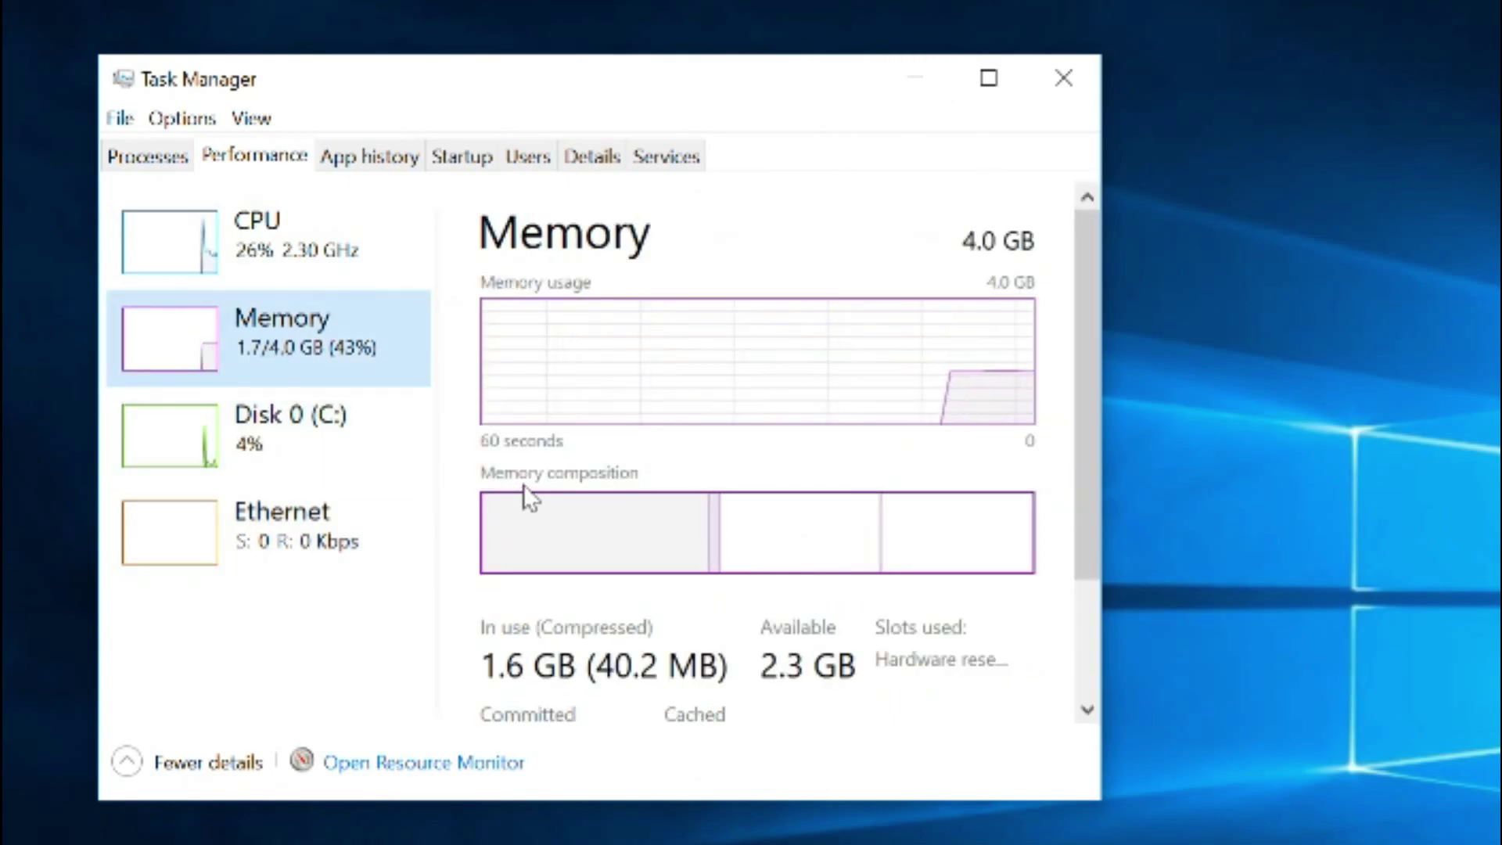
{"action": "left_click", "coordinate": [1061, 77]}
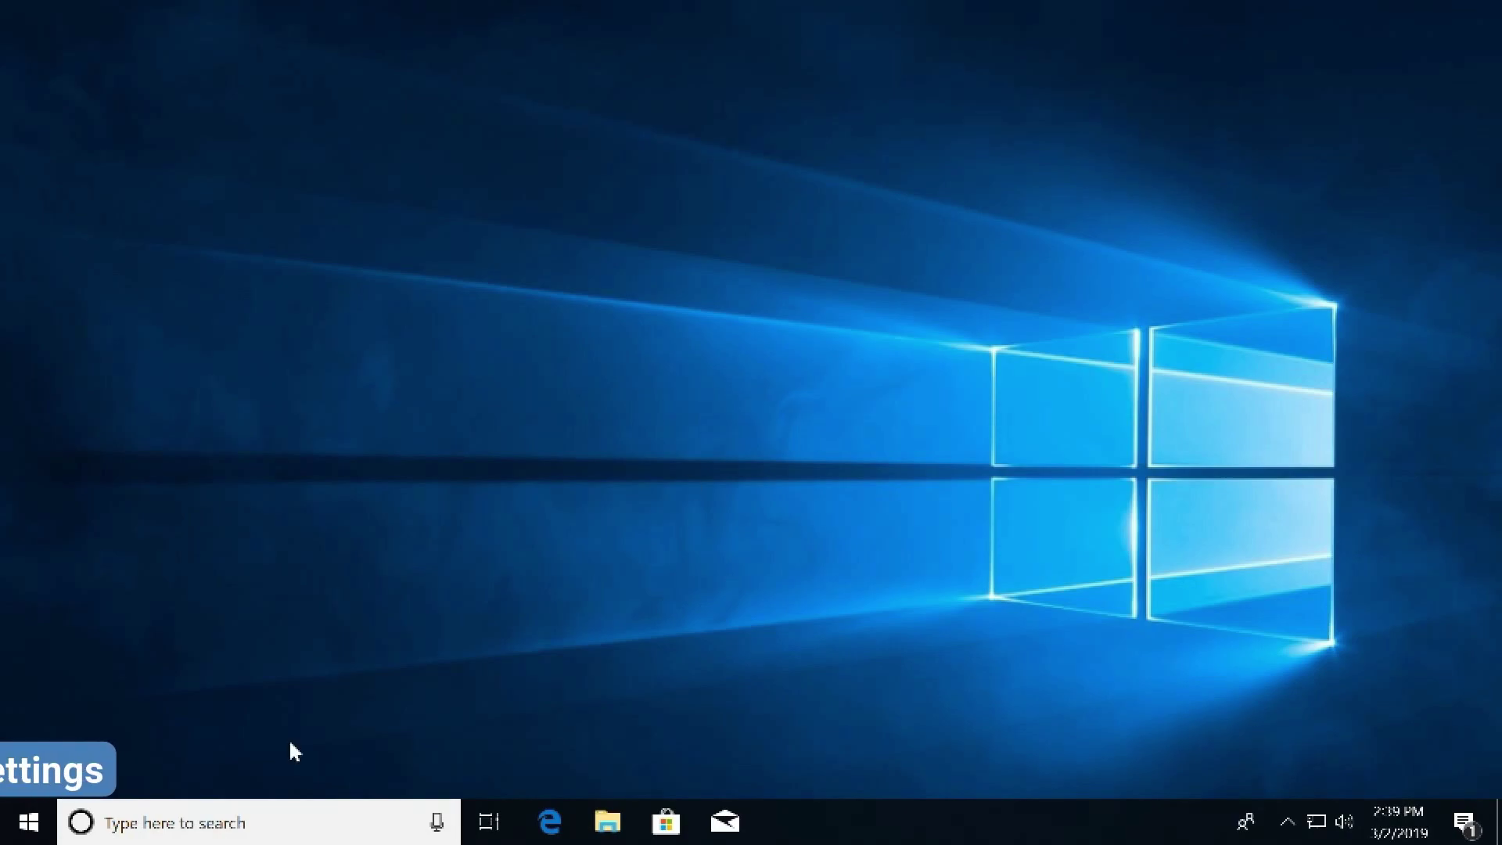
Step: In the Windows privacy settings, turn off all the General options: advertising ID, language list access, app launch tracking and suggested content
{"action": "left_click", "coordinate": [29, 822]}
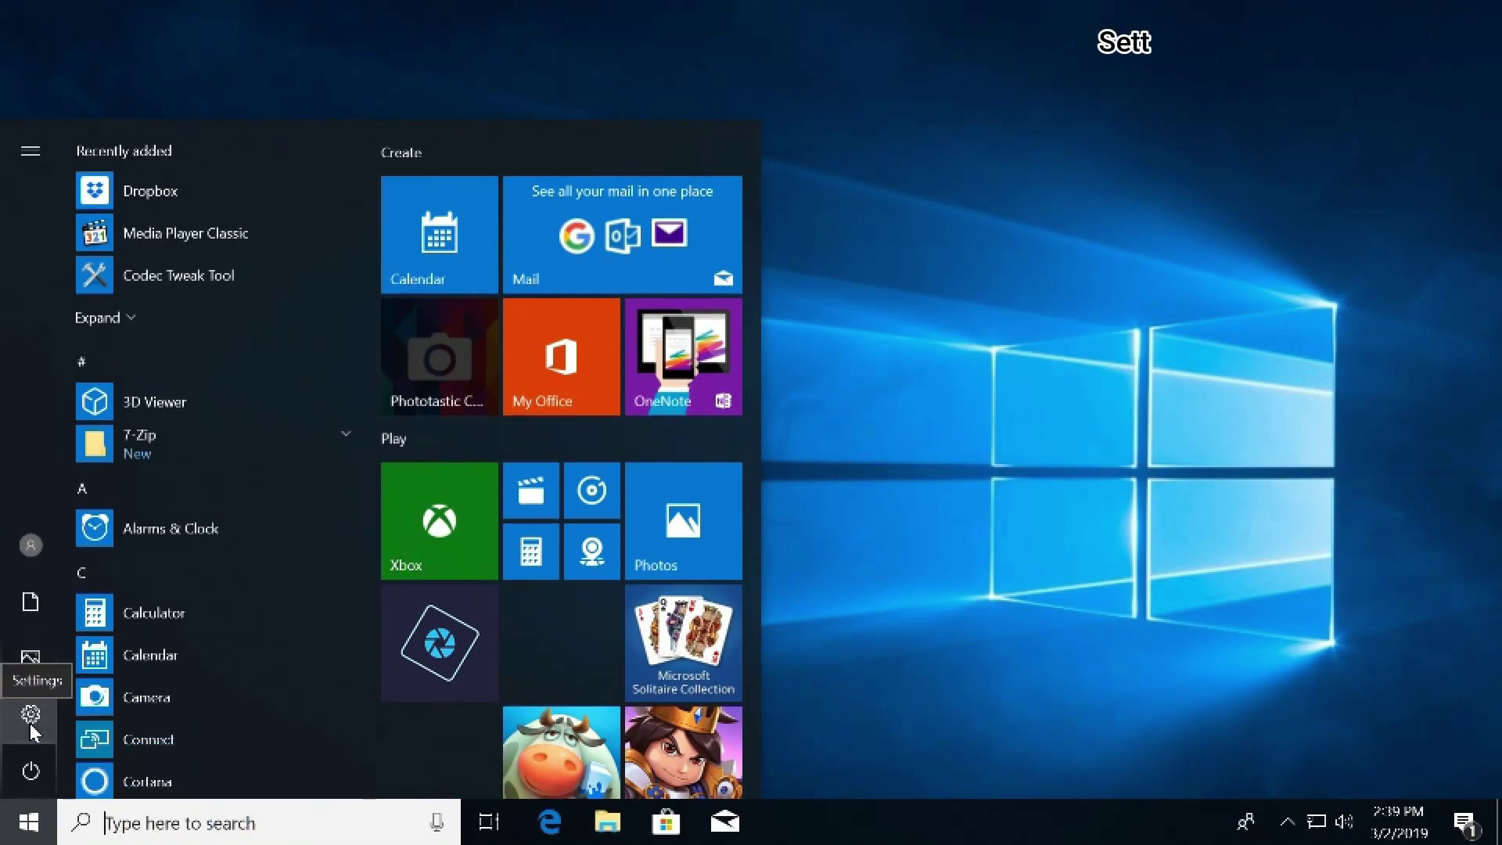
{"action": "left_click", "coordinate": [32, 723]}
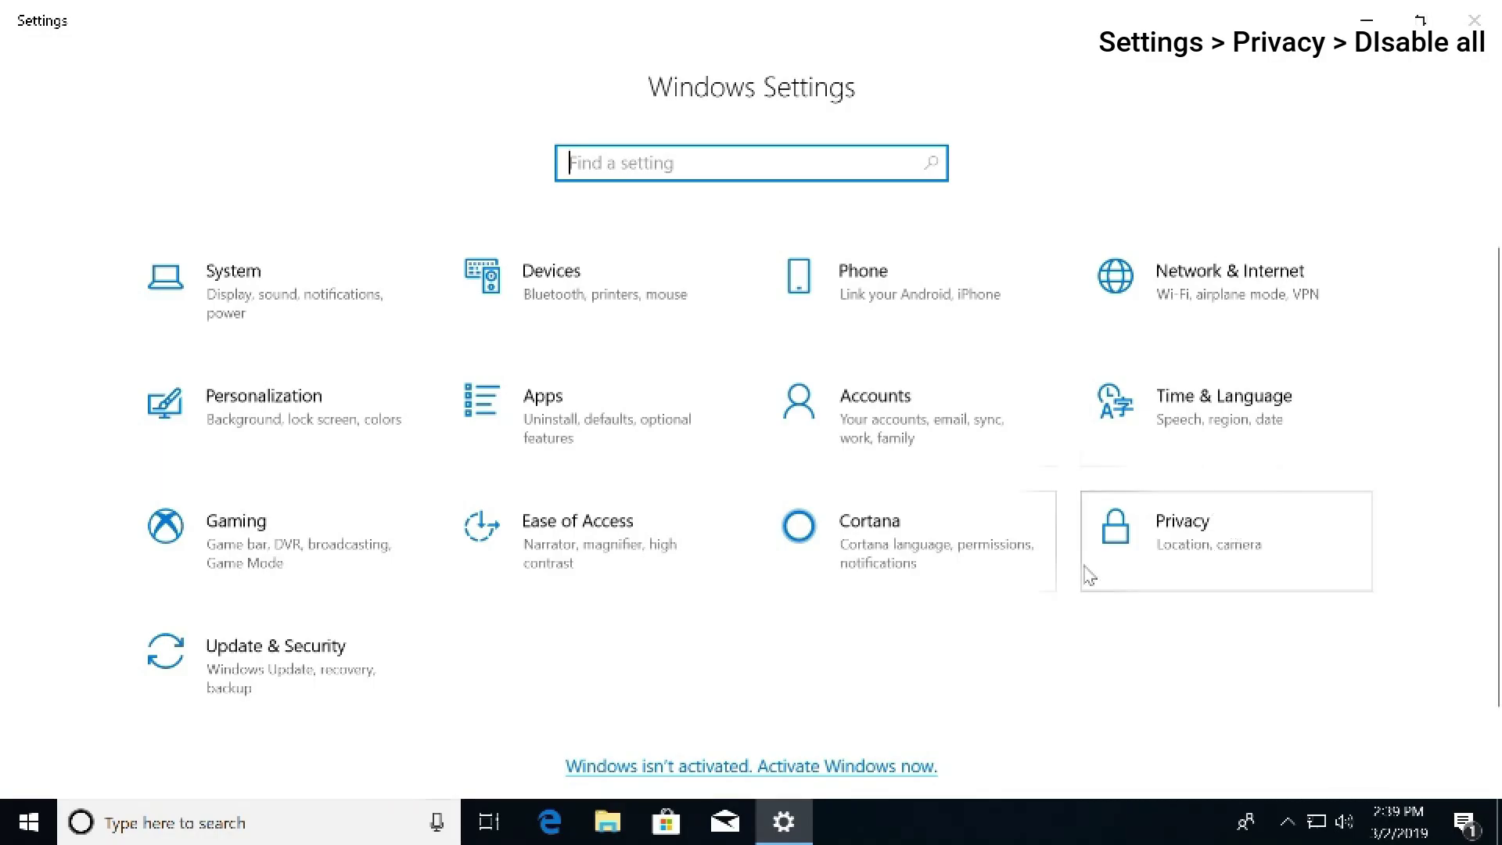
{"action": "left_click", "coordinate": [1150, 535]}
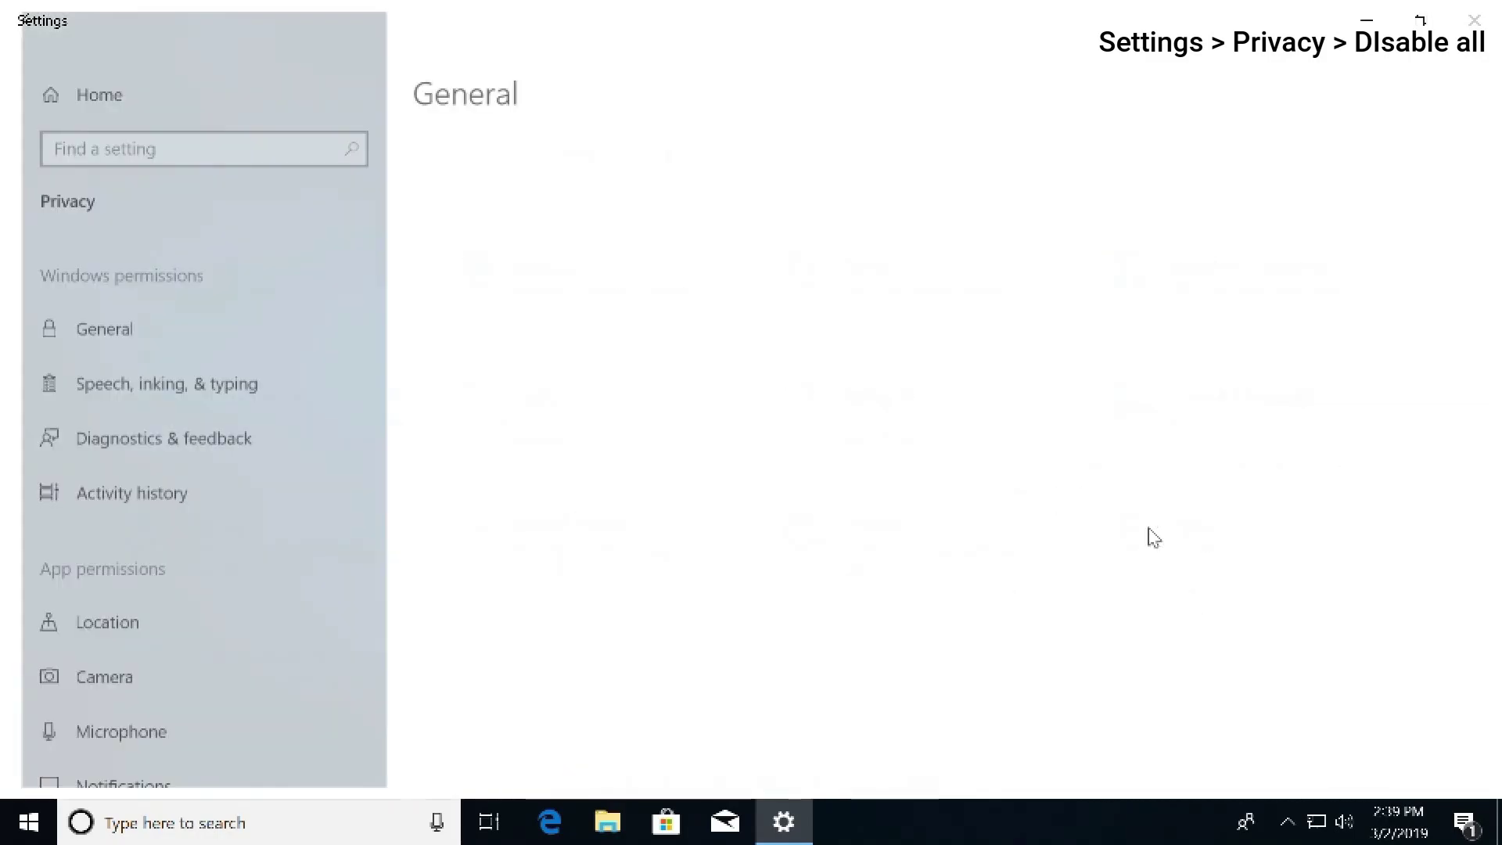
{"action": "left_click", "coordinate": [428, 250]}
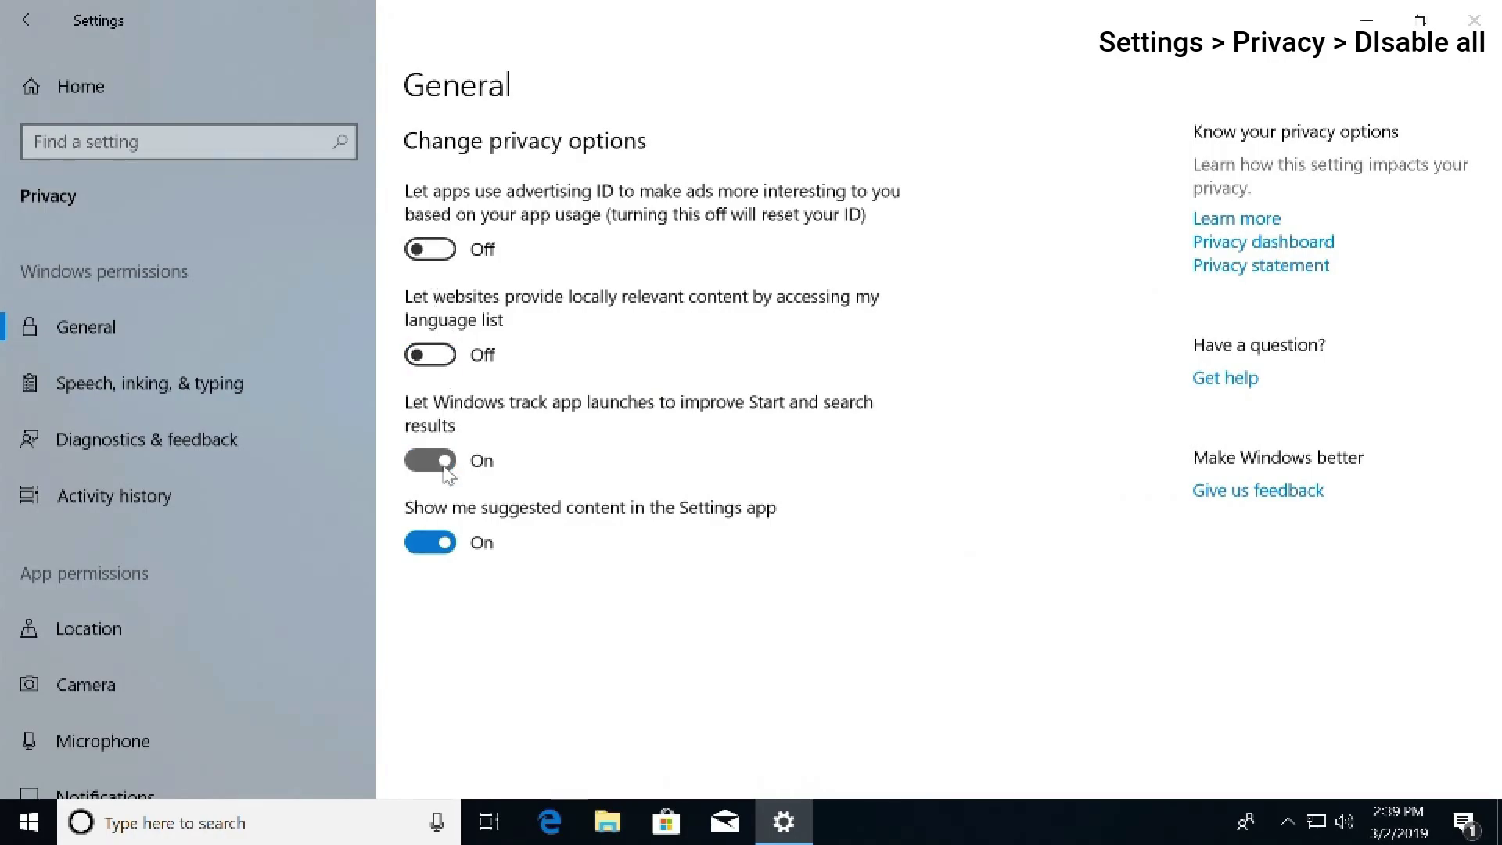
{"action": "left_click", "coordinate": [438, 542]}
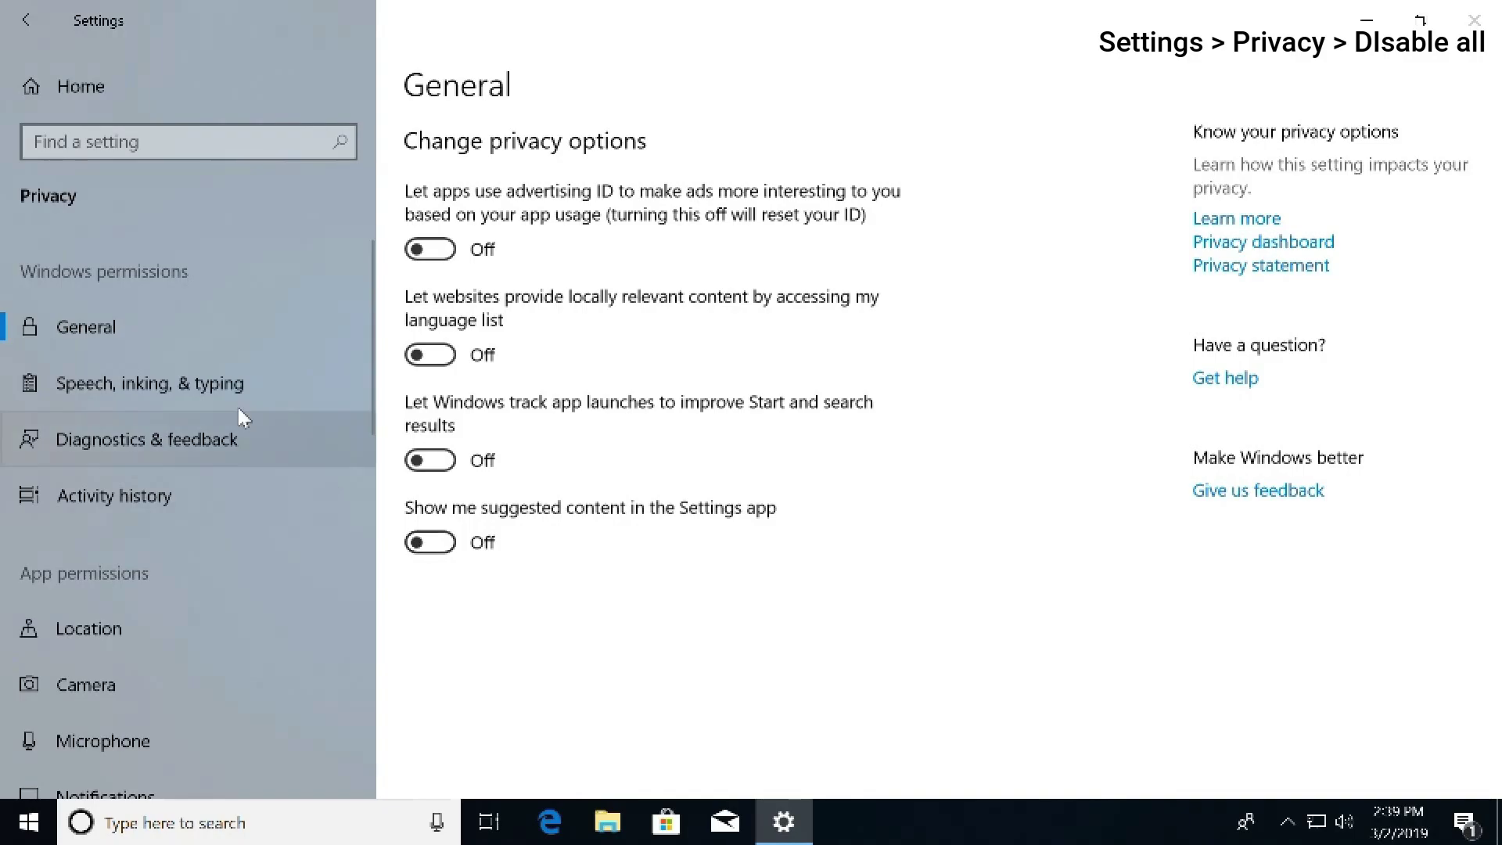
Step: Review the privacy settings for Diagnostics & feedback, Activity history, and Speech, inking, & typing
{"action": "left_click", "coordinate": [171, 453]}
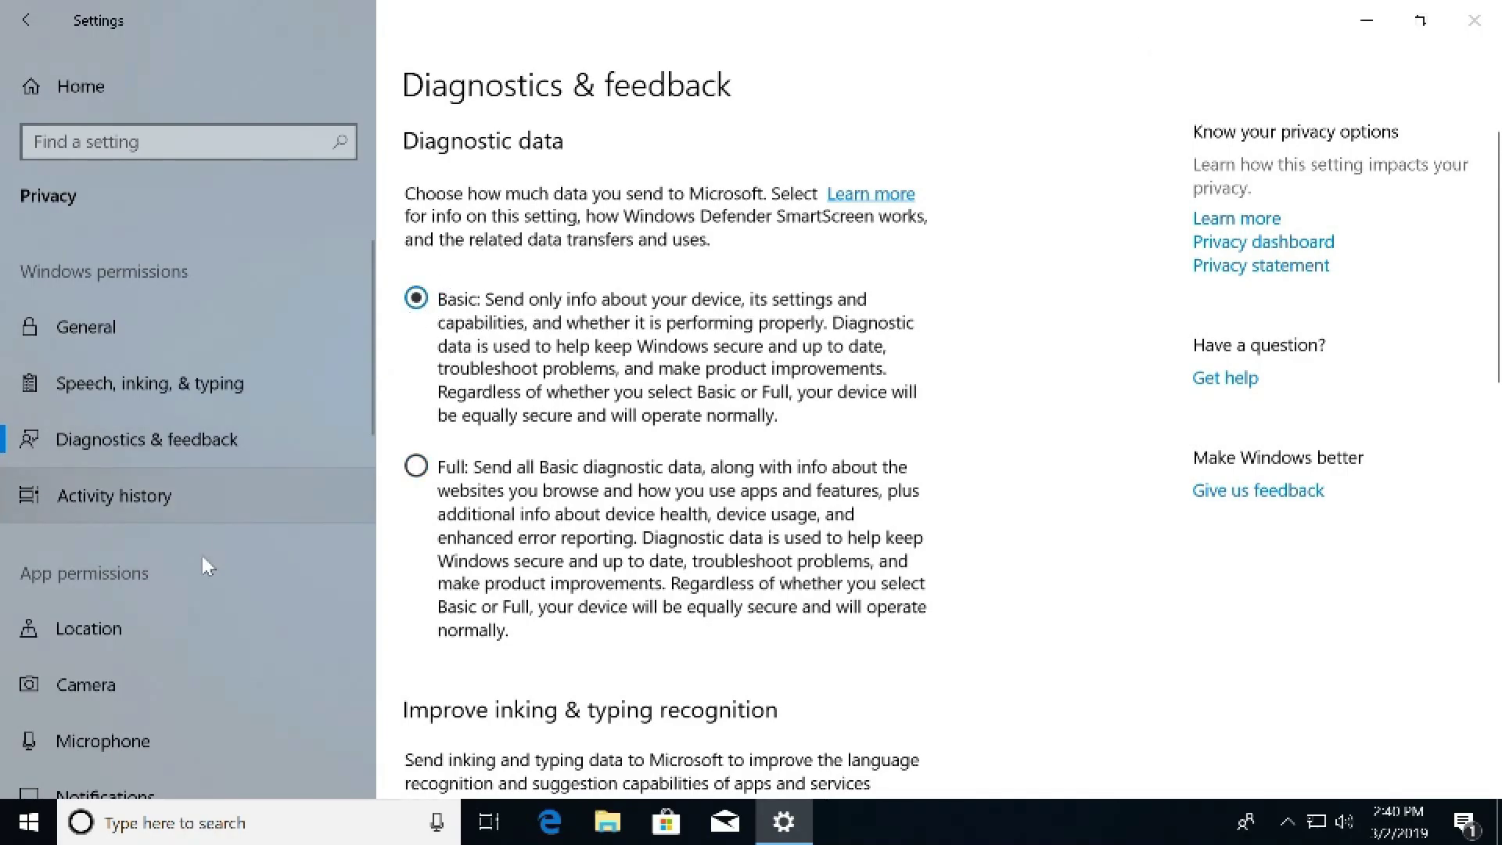
{"action": "left_click", "coordinate": [216, 496]}
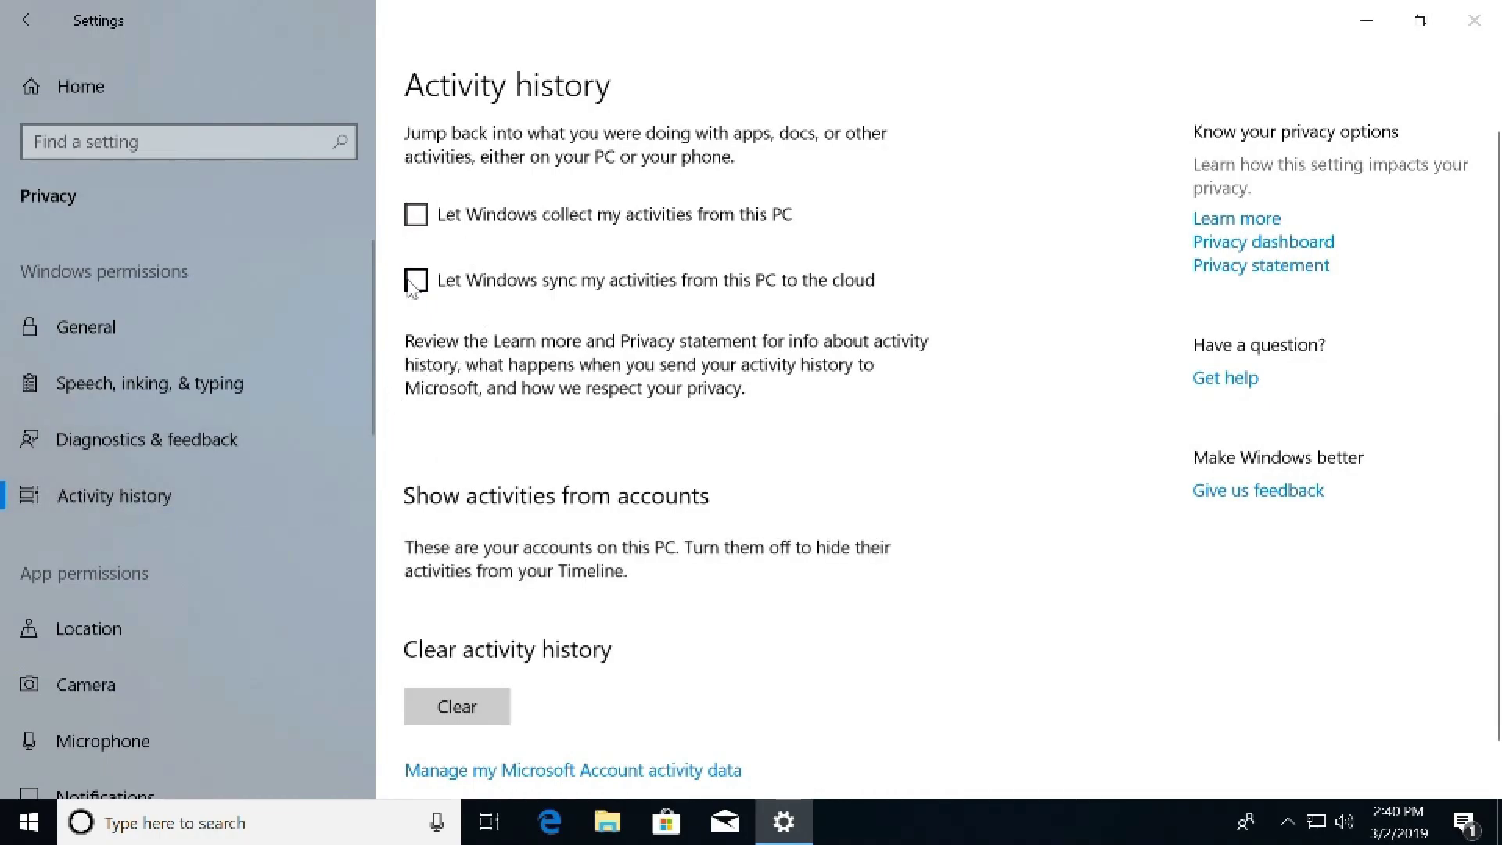
{"action": "left_click", "coordinate": [148, 399]}
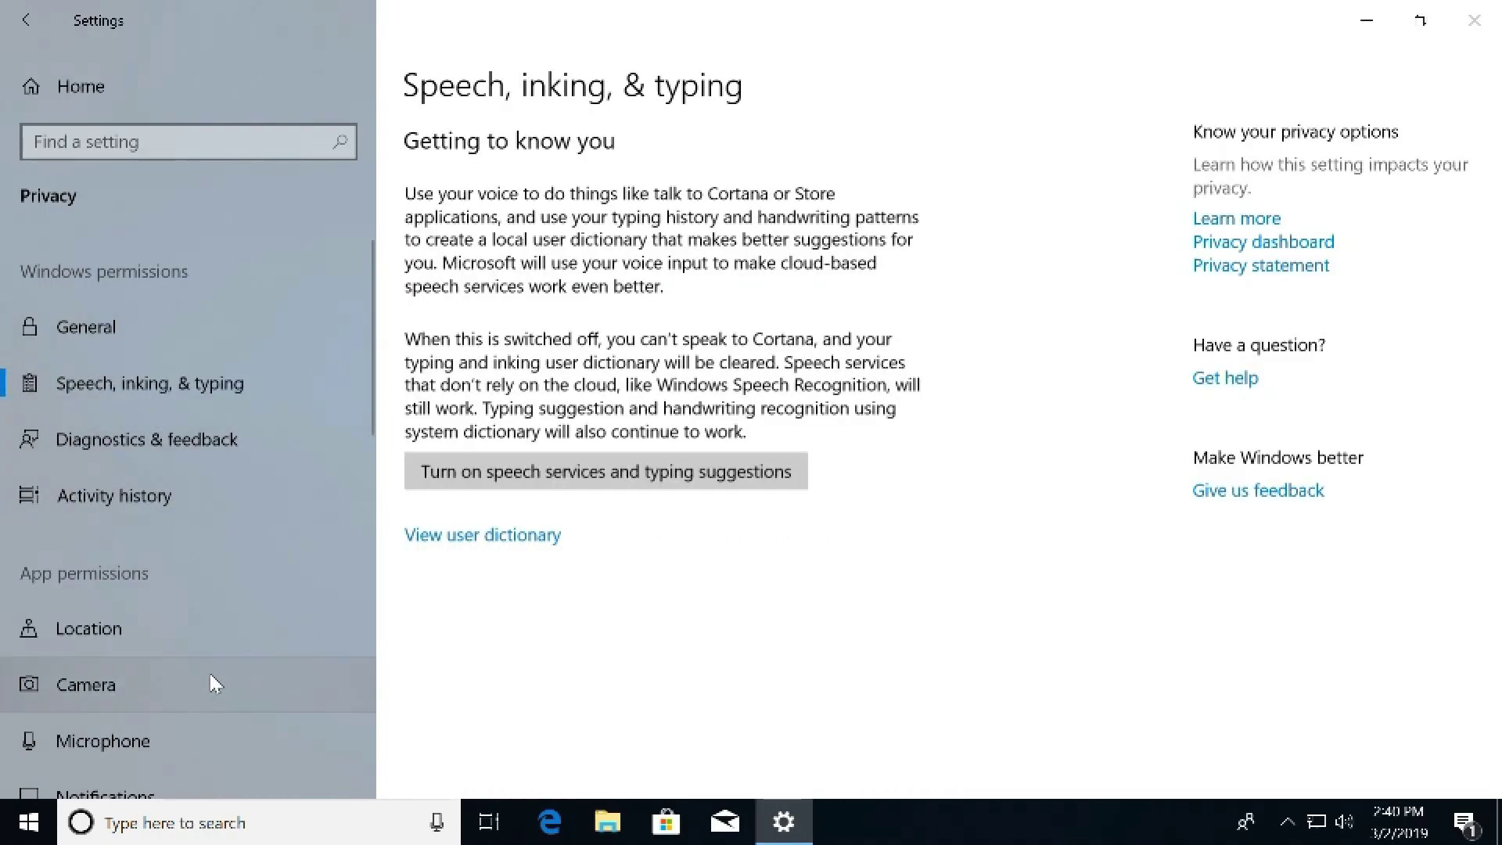
Step: Turn off the location service and the apps' access to the camera
{"action": "left_click", "coordinate": [173, 608]}
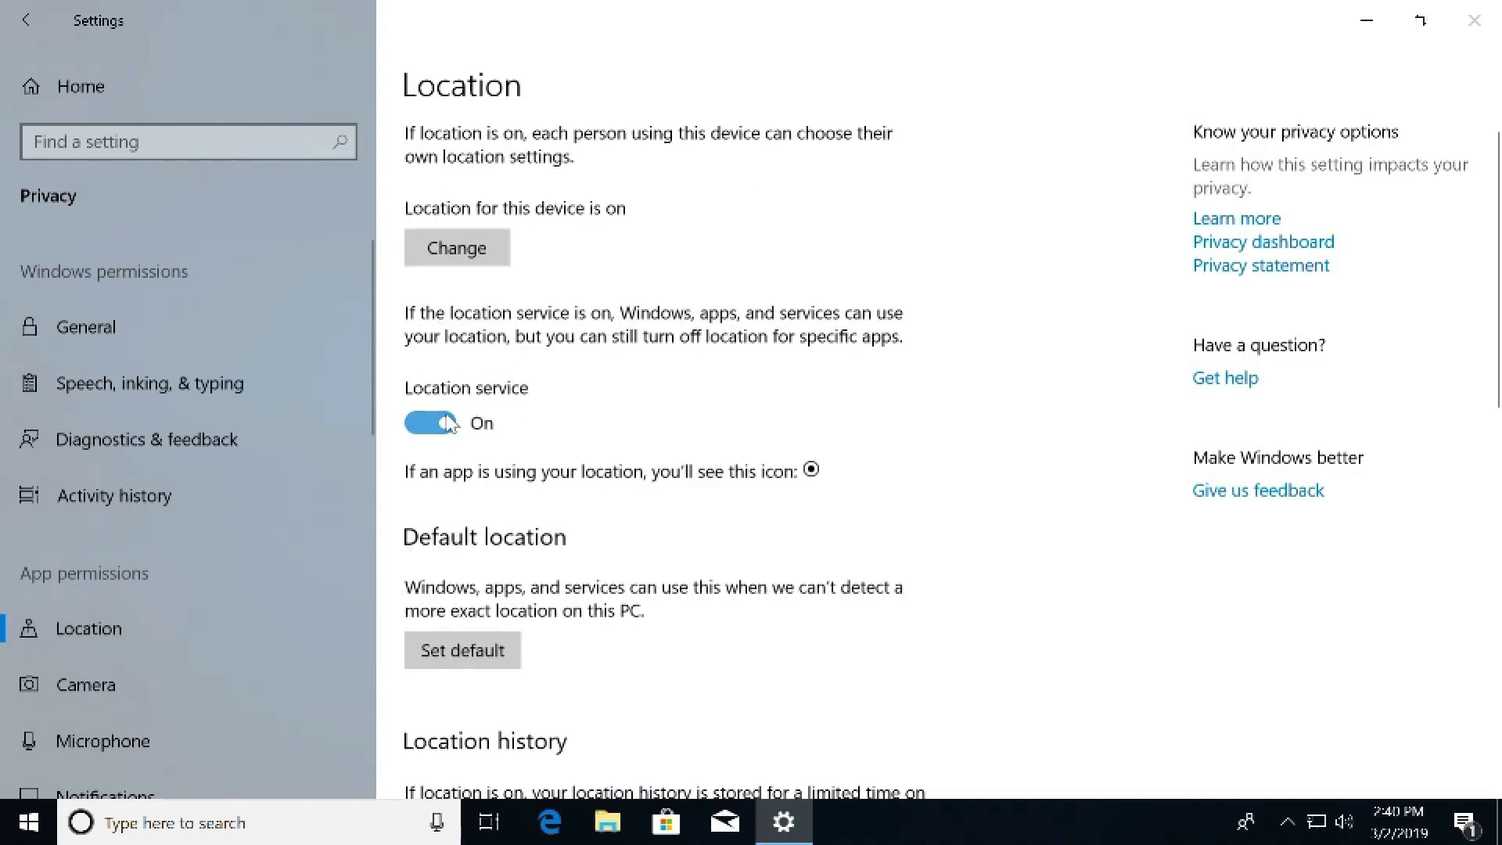
{"action": "scroll", "coordinate": [1494, 251], "scroll_direction": "down", "scroll_amount": 3}
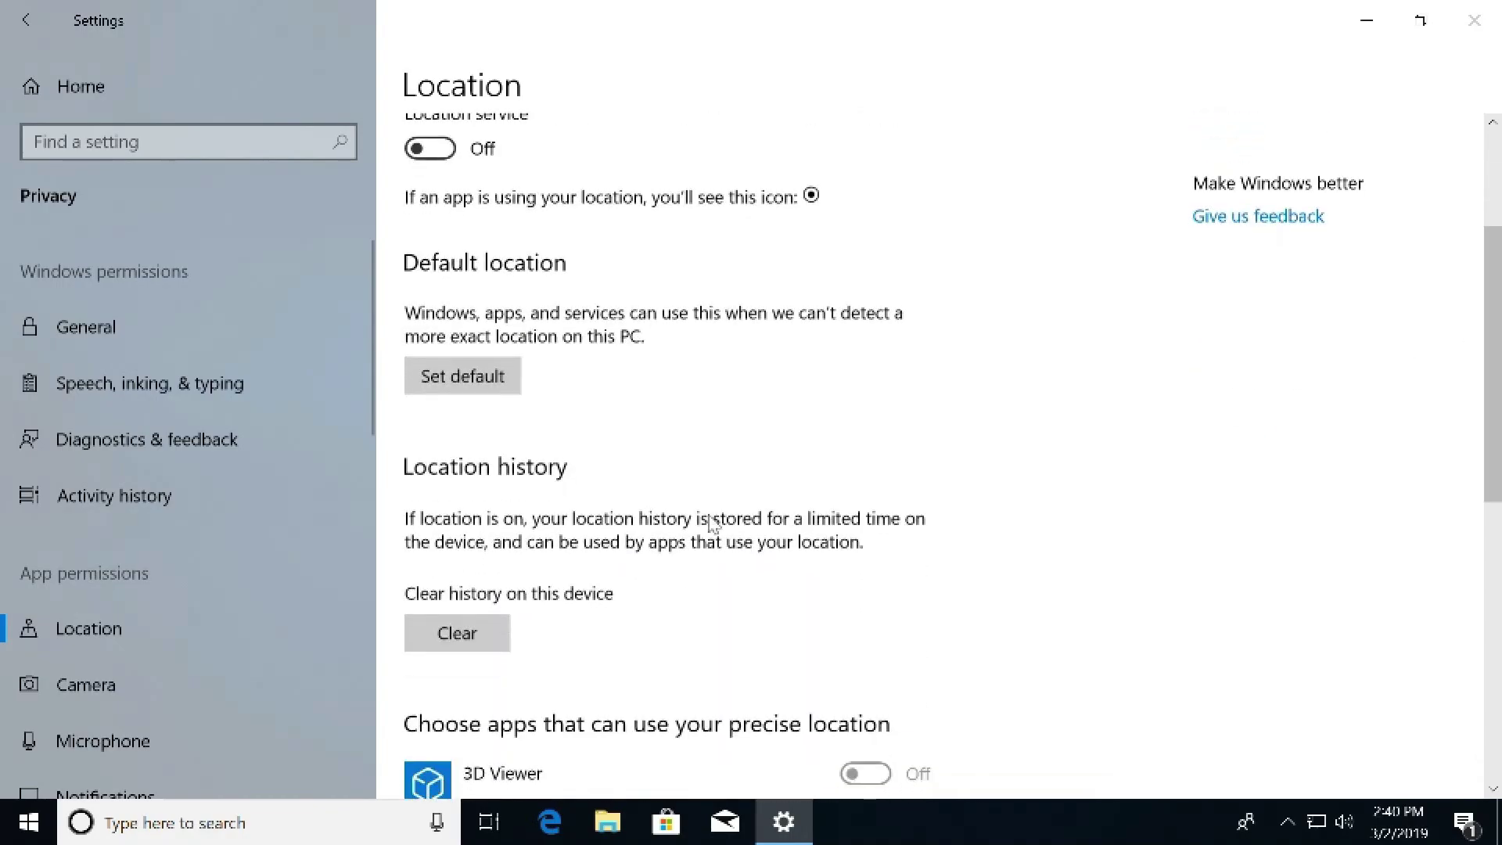
{"action": "left_click_drag", "start_coordinate": [370, 335], "coordinate": [375, 444]}
{"action": "left_click", "coordinate": [231, 368]}
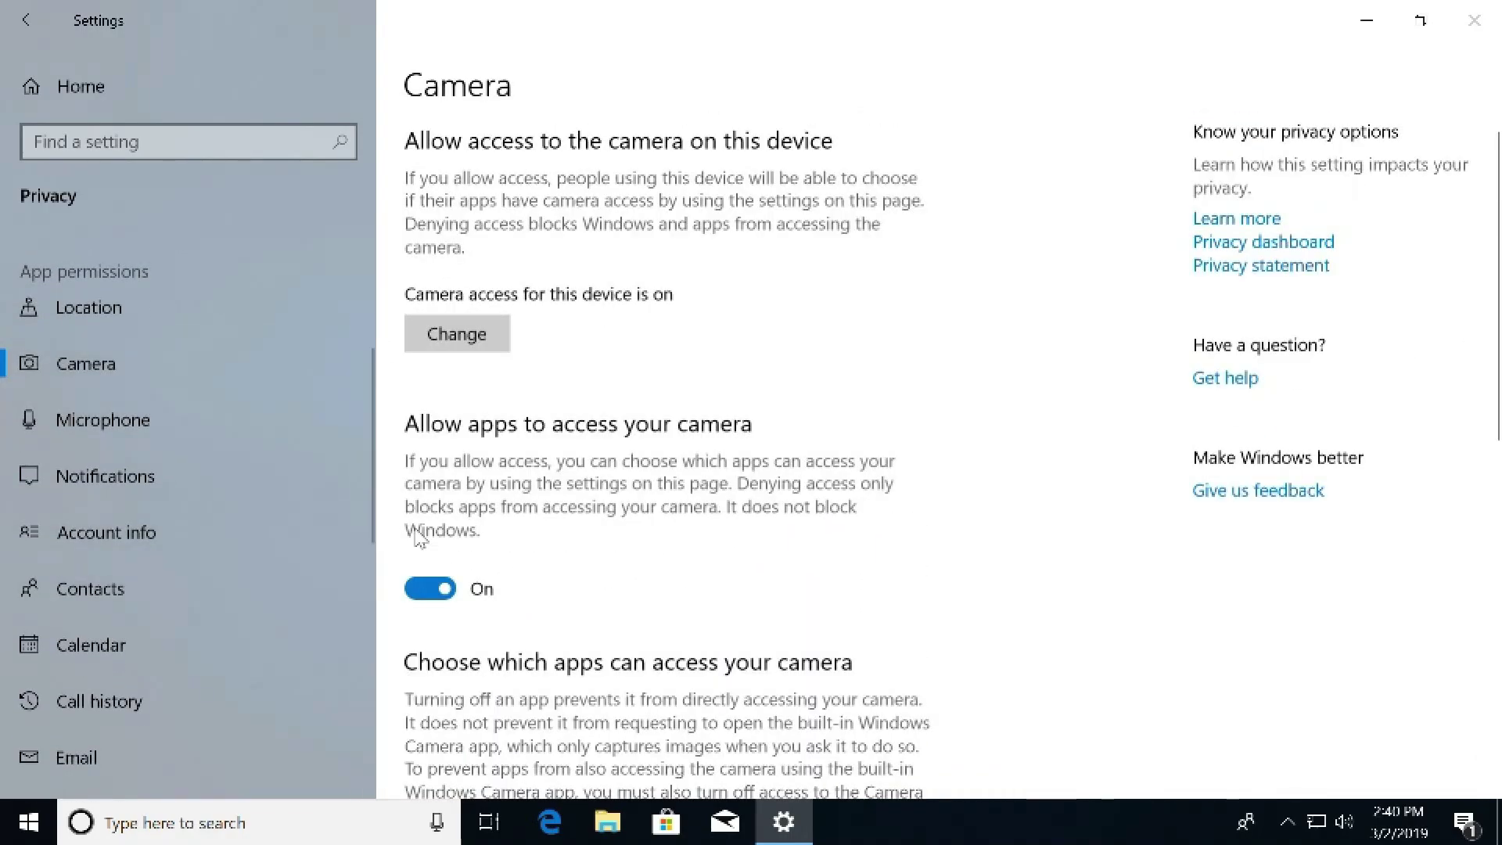
Step: Turn off the apps' access to the microphone, notifications and account info
{"action": "left_click", "coordinate": [163, 428]}
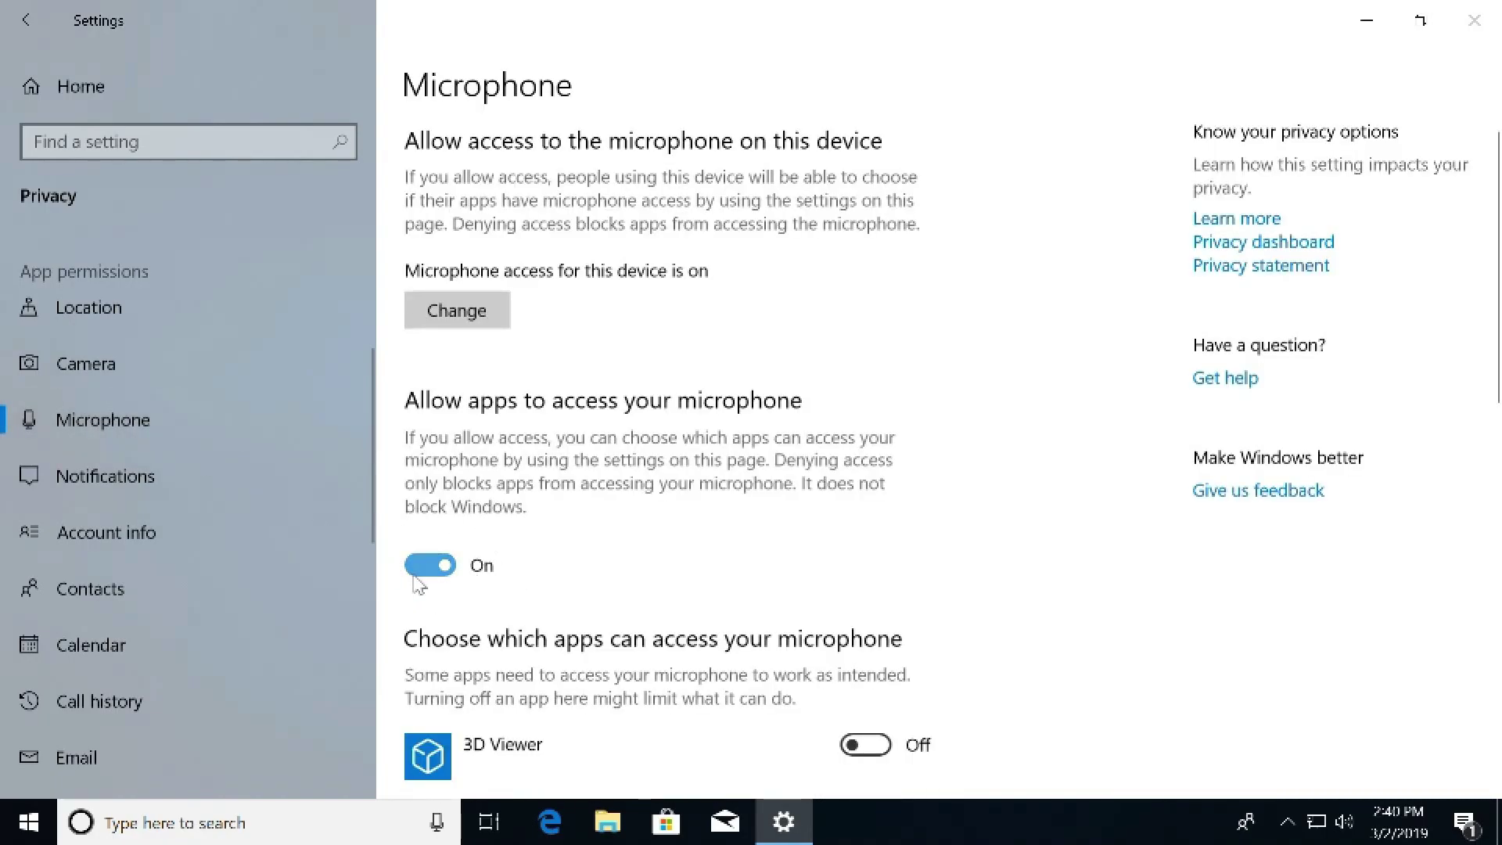
{"action": "left_click", "coordinate": [188, 470]}
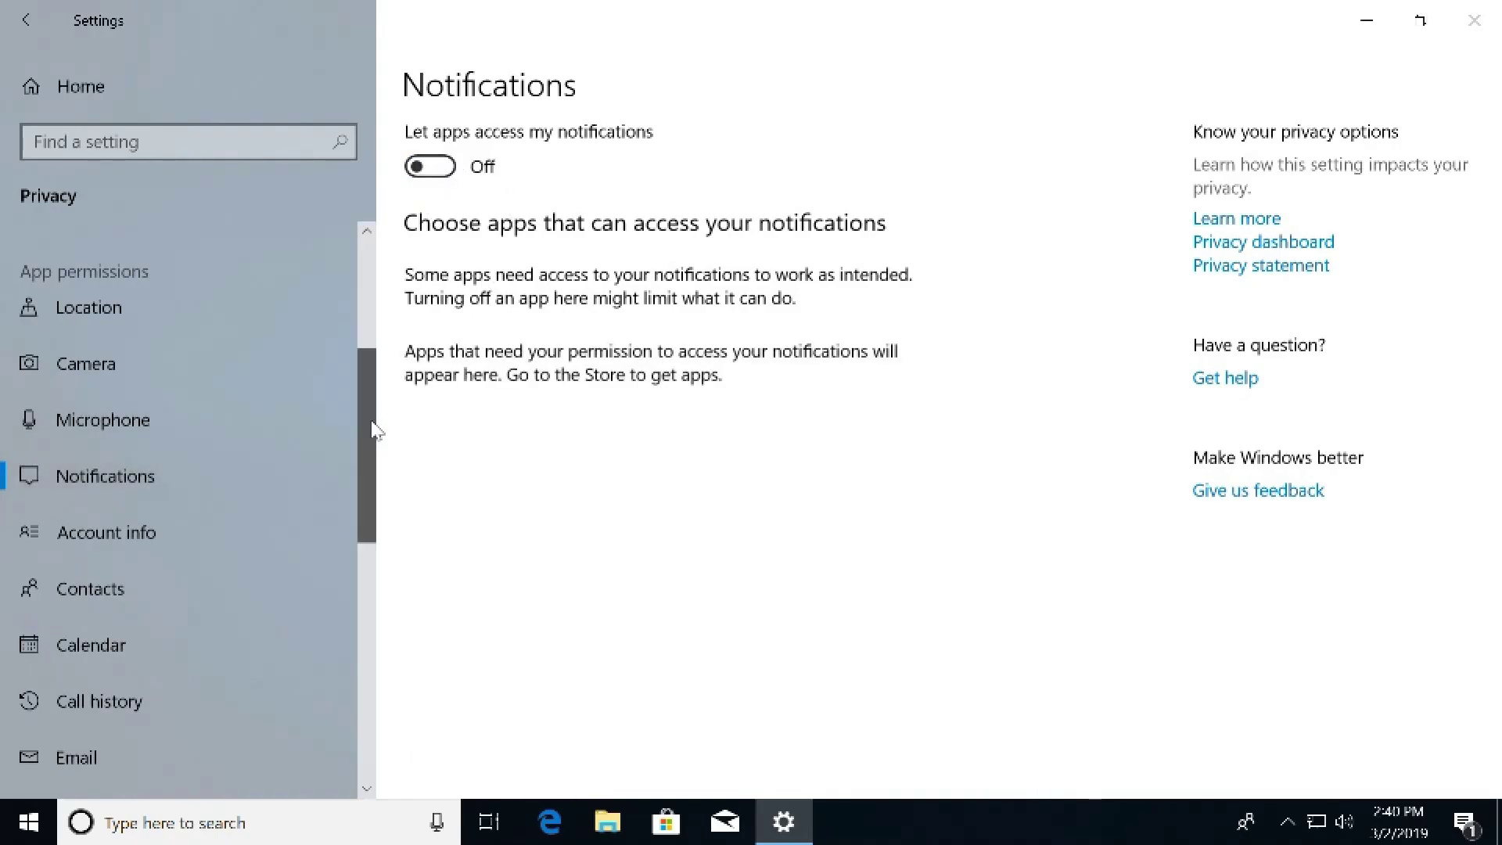
{"action": "scroll", "coordinate": [366, 446], "scroll_direction": "down", "scroll_amount": 2}
{"action": "left_click", "coordinate": [244, 382]}
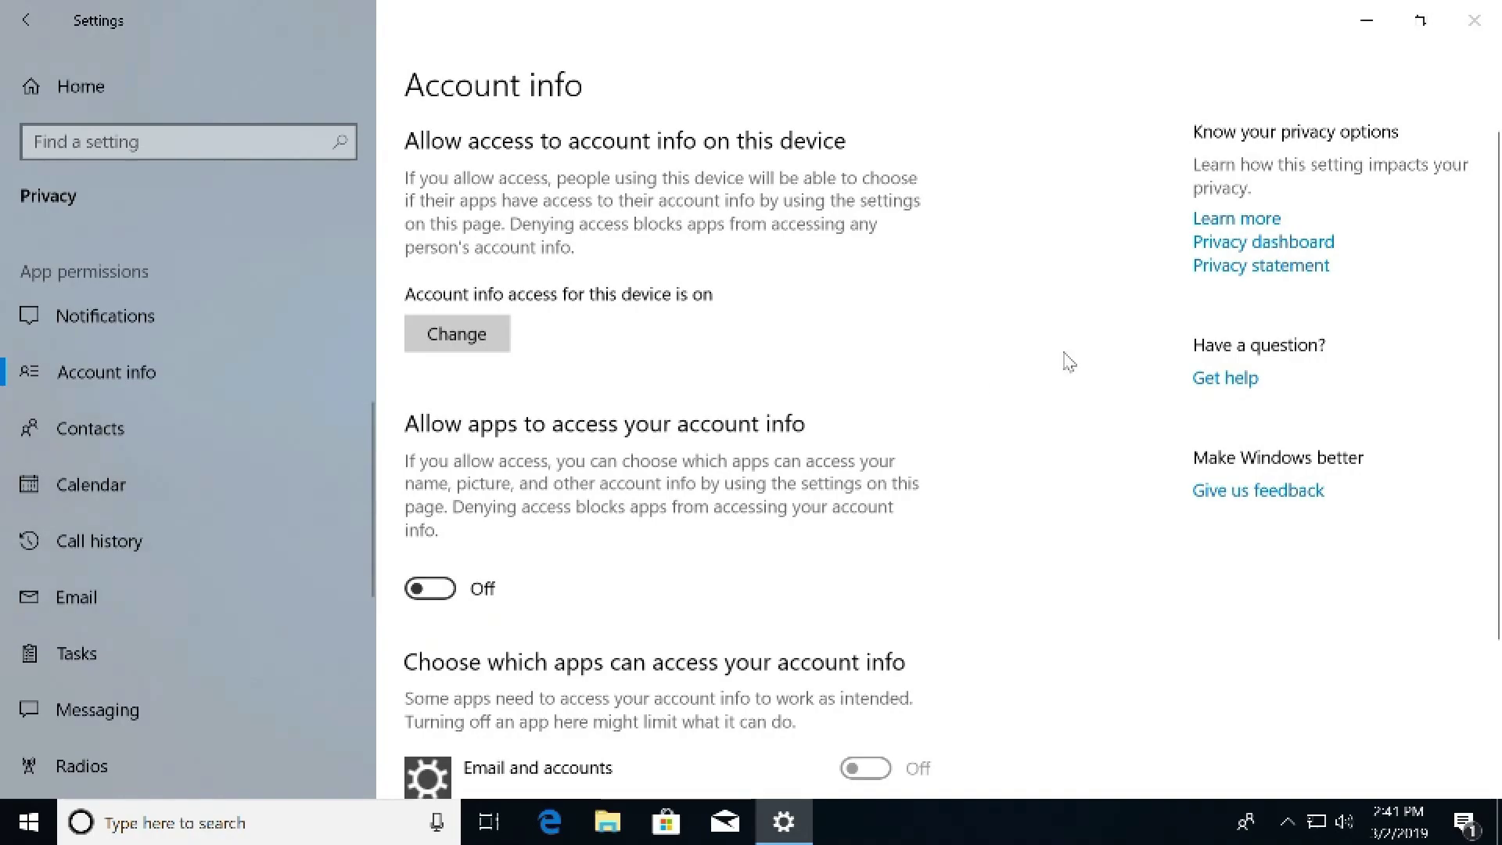
Step: Turn off app access to contacts, including for Mail and Calendar and for Messaging
{"action": "left_click", "coordinate": [234, 436]}
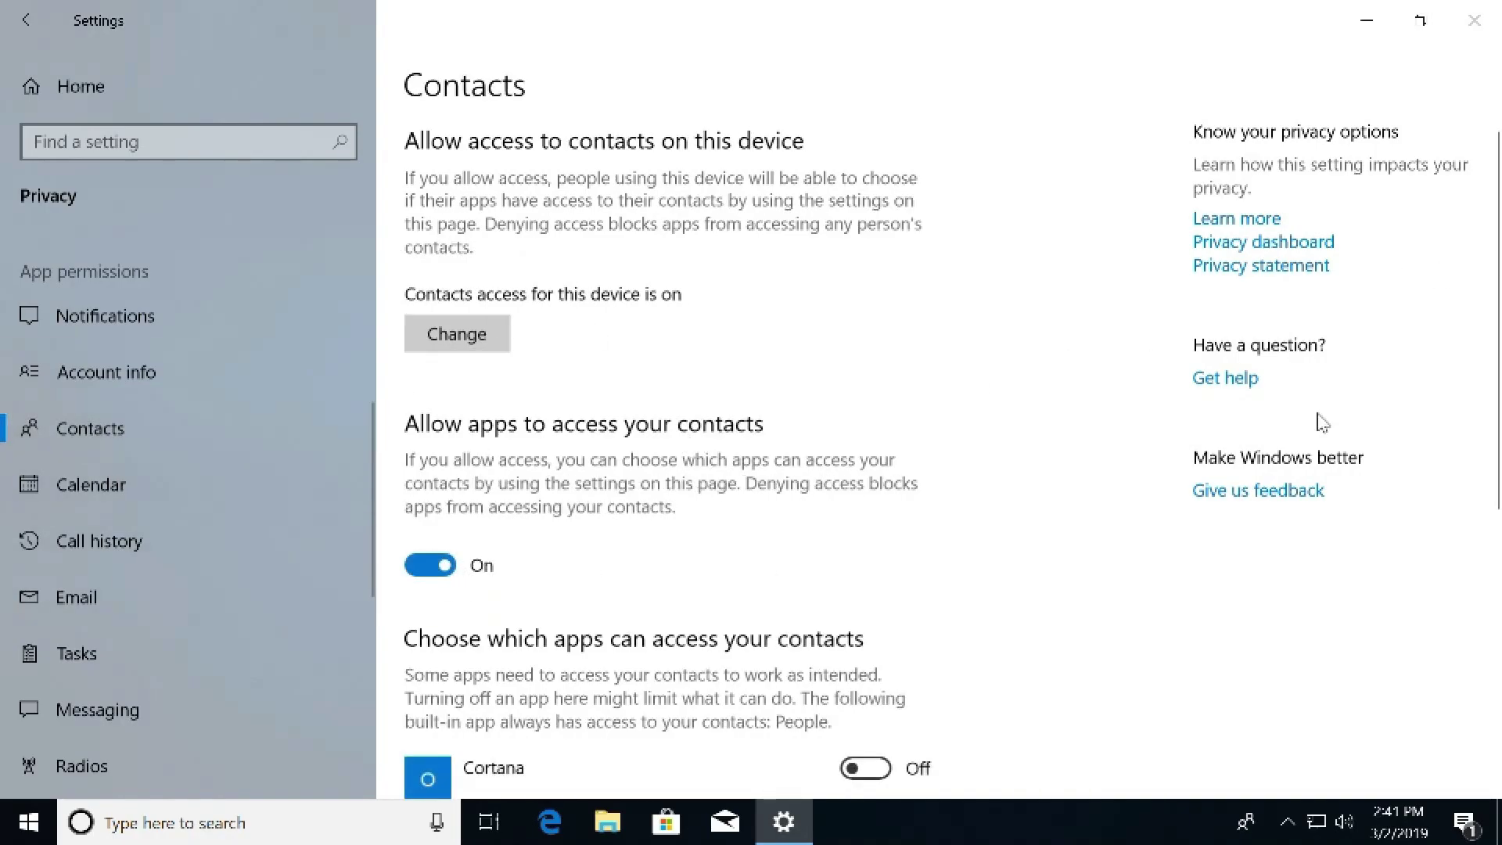
{"action": "scroll", "coordinate": [868, 426], "scroll_direction": "down", "scroll_amount": 5}
{"action": "left_click", "coordinate": [865, 411]}
{"action": "left_click", "coordinate": [865, 553]}
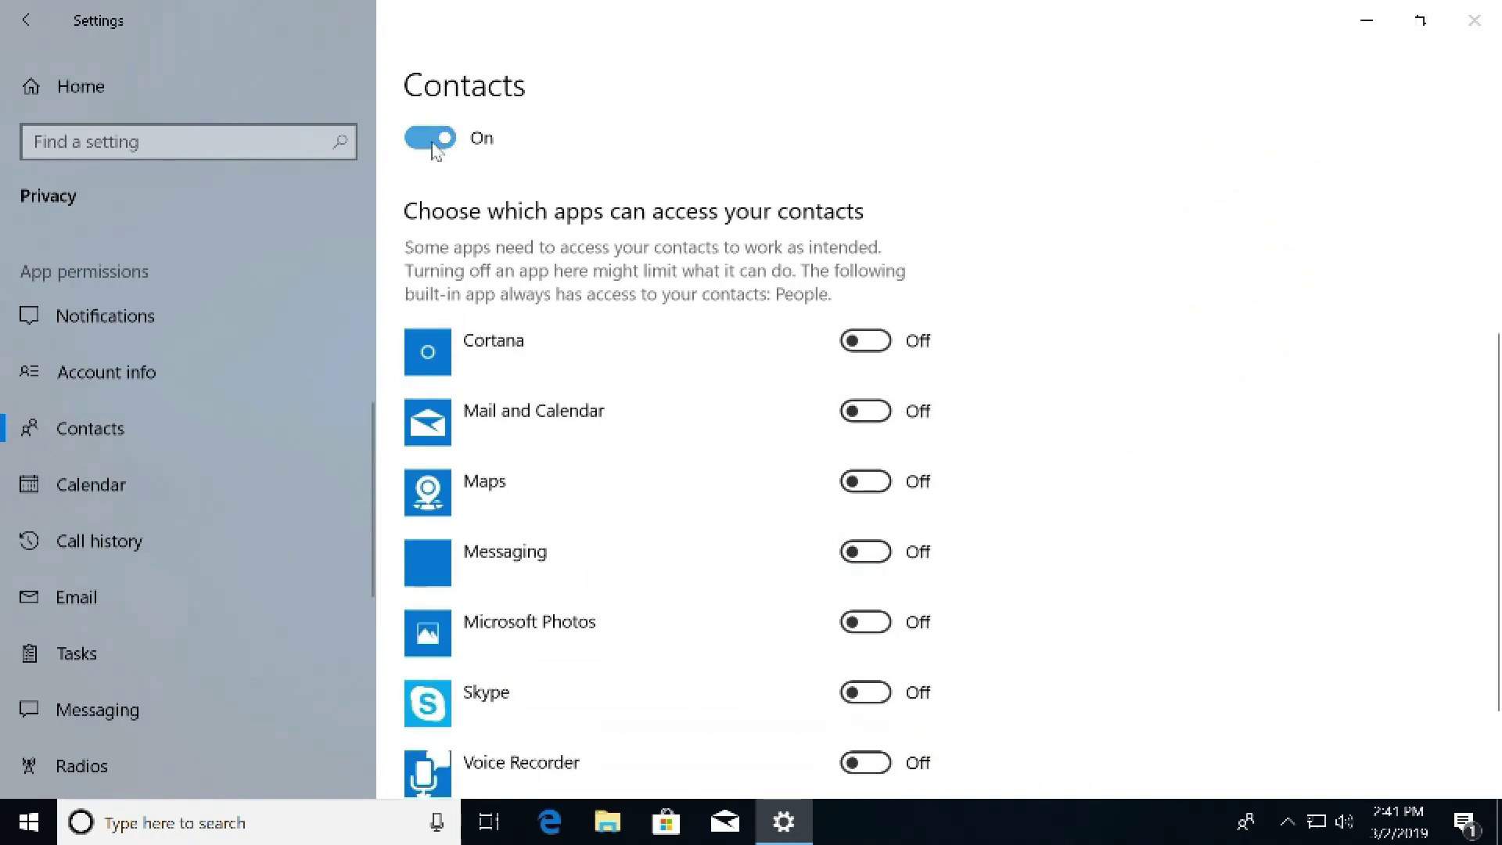
Step: Leave the calendar permission enabled and turn off the apps' access to call history
{"action": "left_click_drag", "start_coordinate": [365, 431], "coordinate": [361, 487]}
{"action": "left_click", "coordinate": [212, 363]}
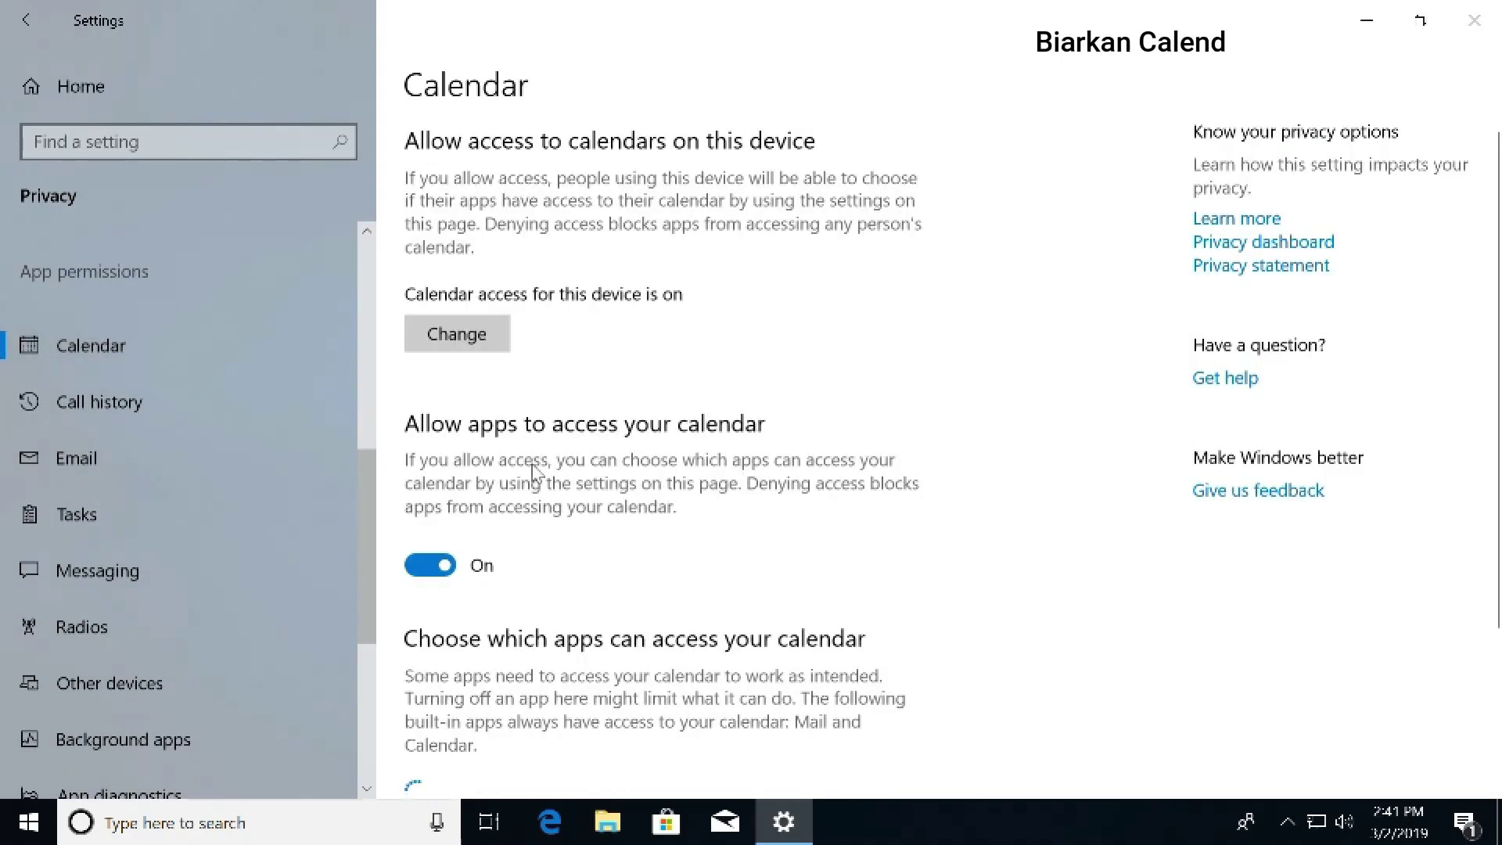
{"action": "left_click", "coordinate": [219, 415]}
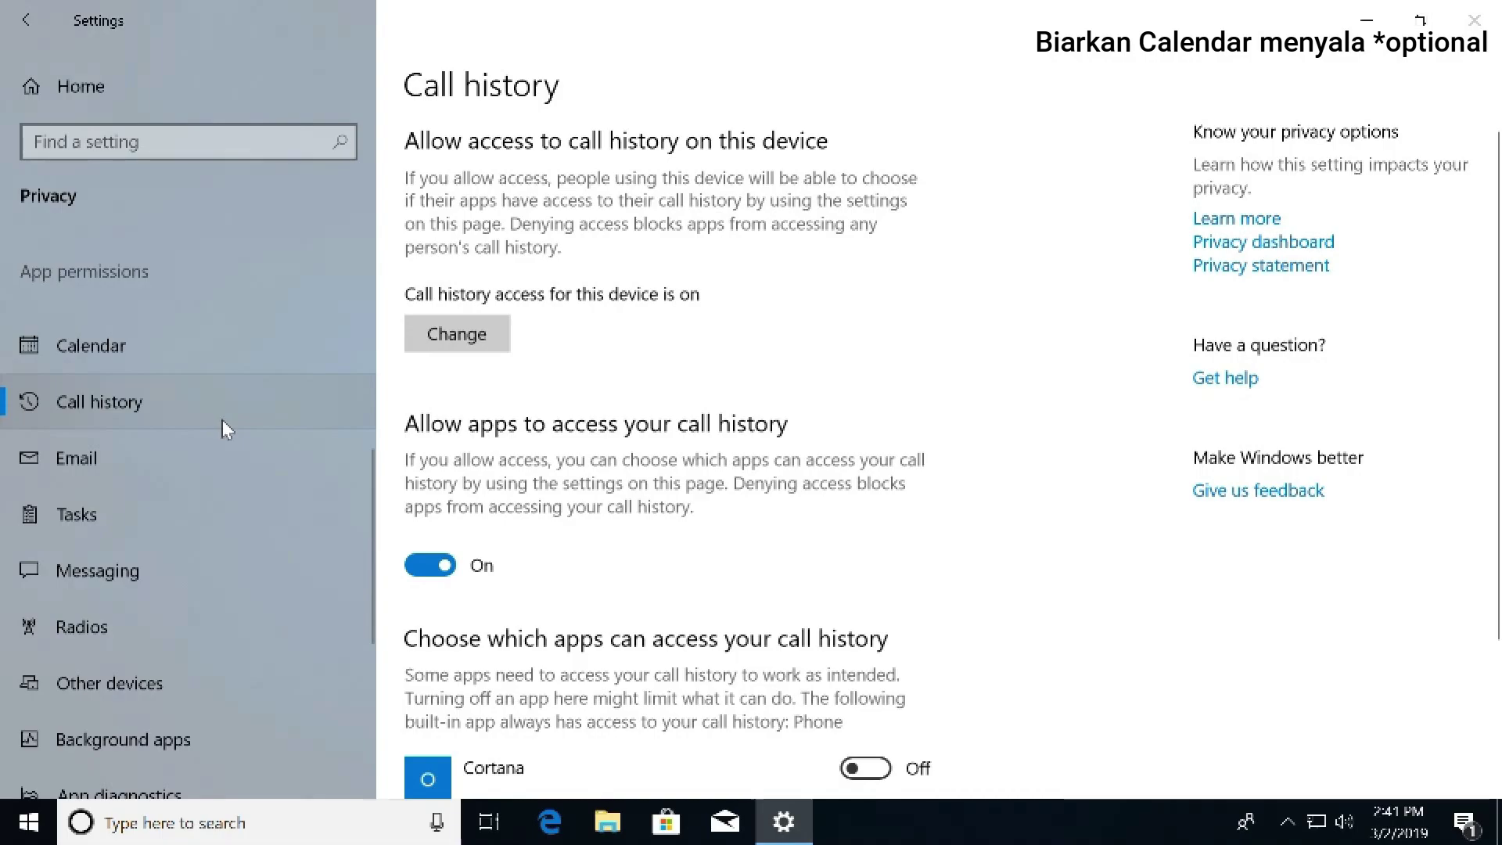
{"action": "left_click", "coordinate": [429, 565]}
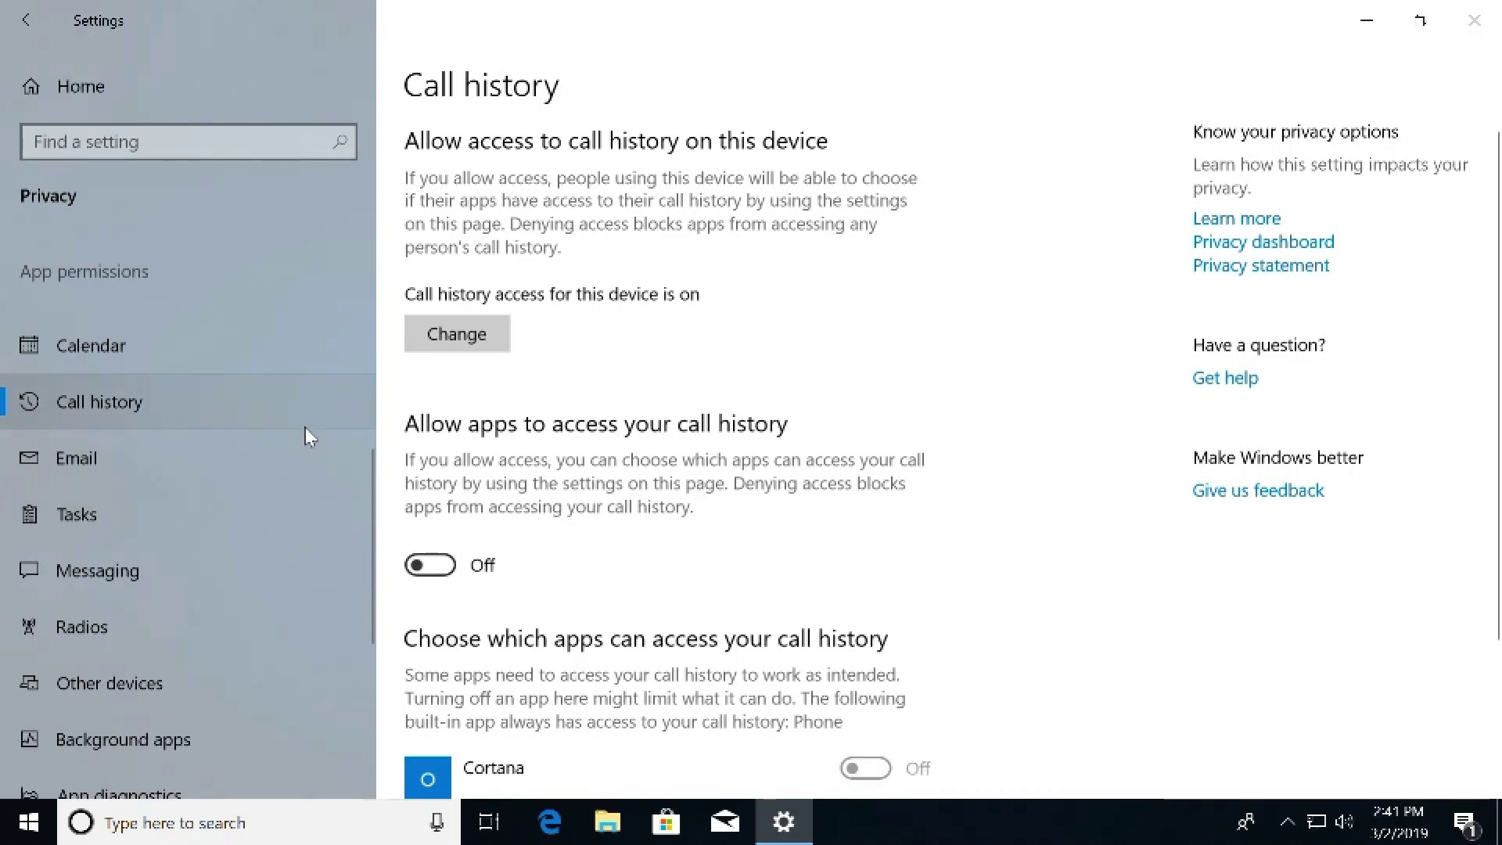
Step: Turn off the apps' access to email and tasks
{"action": "left_click", "coordinate": [304, 457]}
{"action": "left_click", "coordinate": [445, 572]}
{"action": "scroll", "coordinate": [366, 471], "scroll_direction": "down", "scroll_amount": 3}
{"action": "left_click", "coordinate": [282, 391]}
{"action": "left_click", "coordinate": [430, 565]}
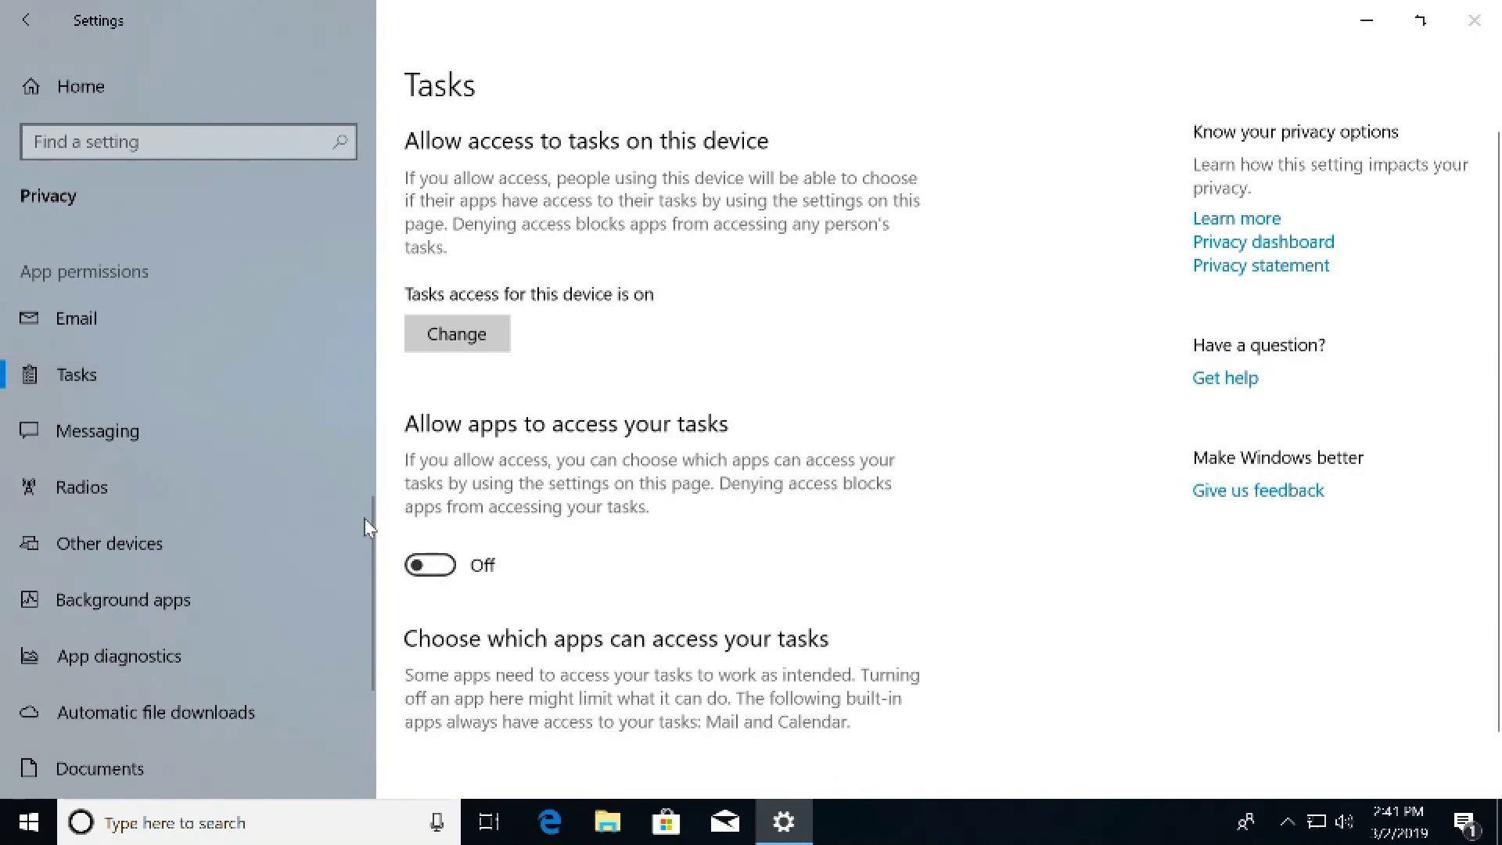
Step: Turn off the apps' permission to read or send messages and to control radios
{"action": "scroll", "coordinate": [260, 353], "scroll_direction": "down", "scroll_amount": 2}
{"action": "left_click", "coordinate": [260, 354]}
{"action": "left_click", "coordinate": [429, 587]}
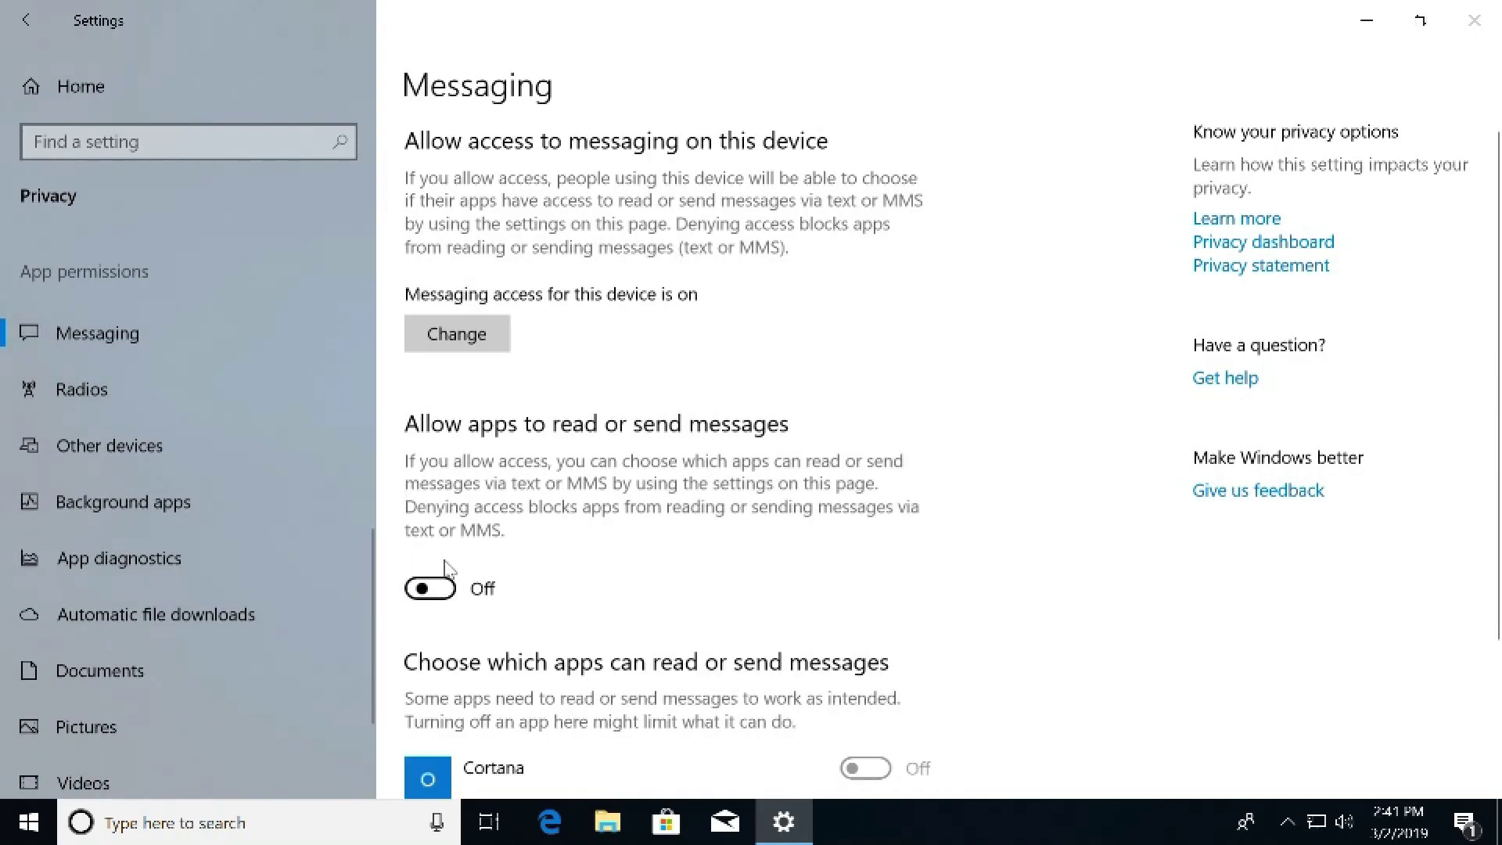
{"action": "left_click", "coordinate": [300, 395]}
{"action": "left_click", "coordinate": [429, 267]}
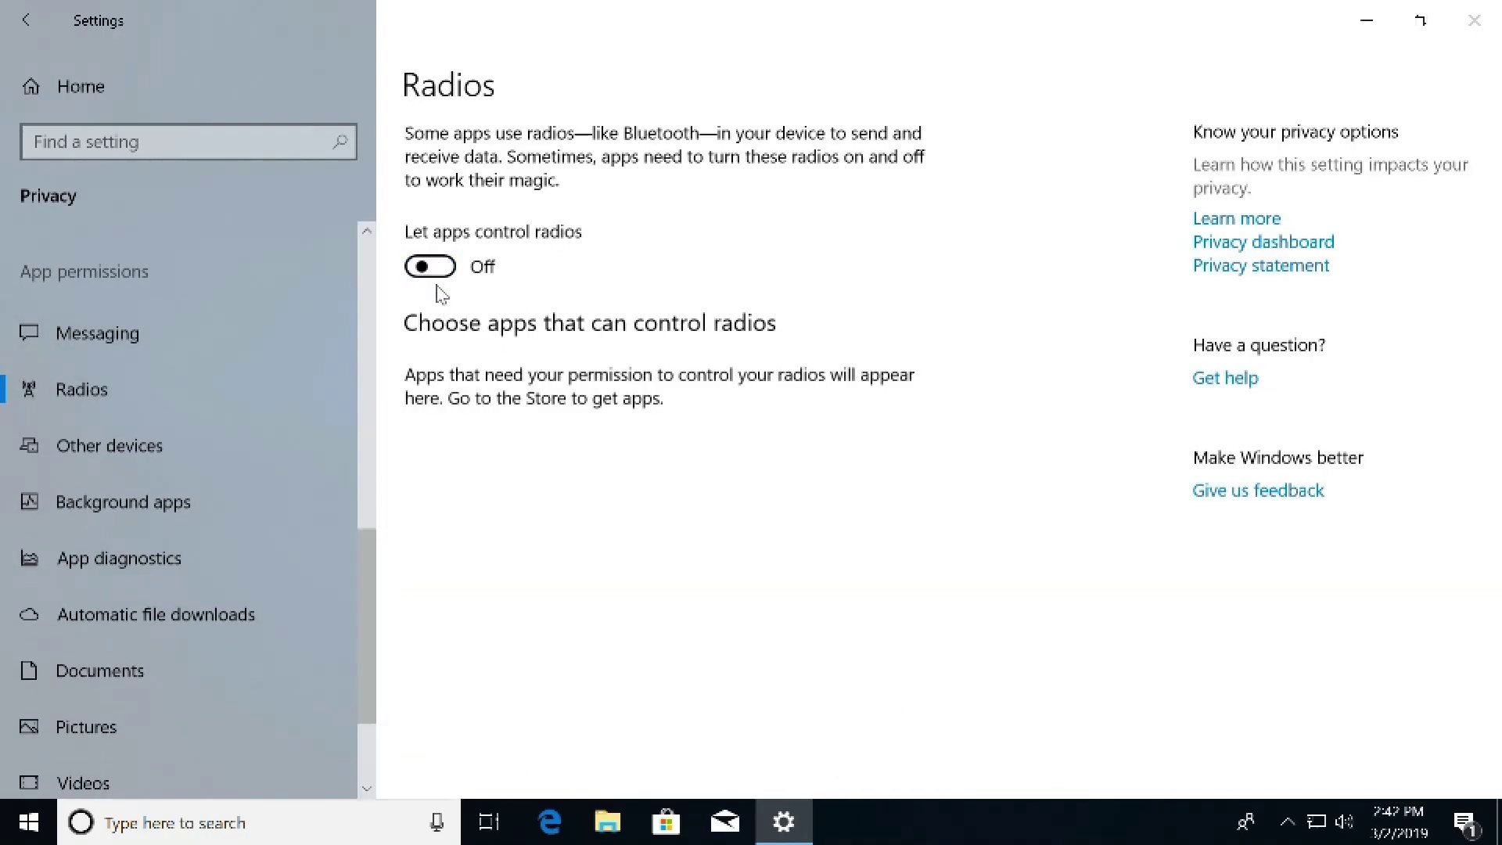
Step: Disable background running for 3D Viewer, Alarms & Clock, Calculator, Connect, Feedback Hub, Get Help, Groove Music, and Mail and Calendar
{"action": "scroll", "coordinate": [371, 551], "scroll_direction": "down", "scroll_amount": 2}
{"action": "left_click", "coordinate": [214, 344]}
{"action": "left_click", "coordinate": [214, 382]}
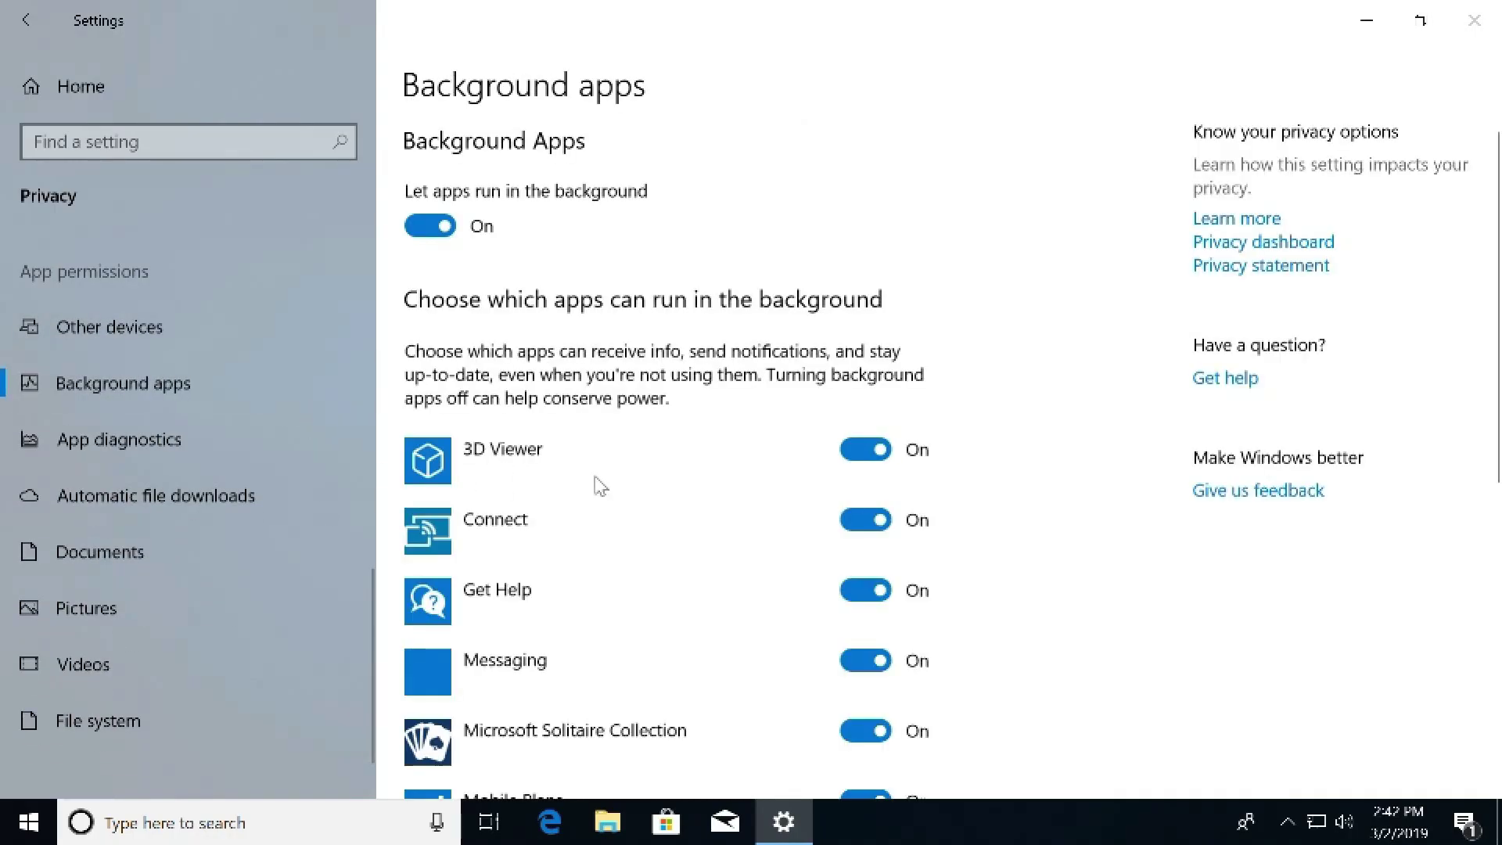
{"action": "scroll", "coordinate": [1458, 281], "scroll_direction": "down", "scroll_amount": 3}
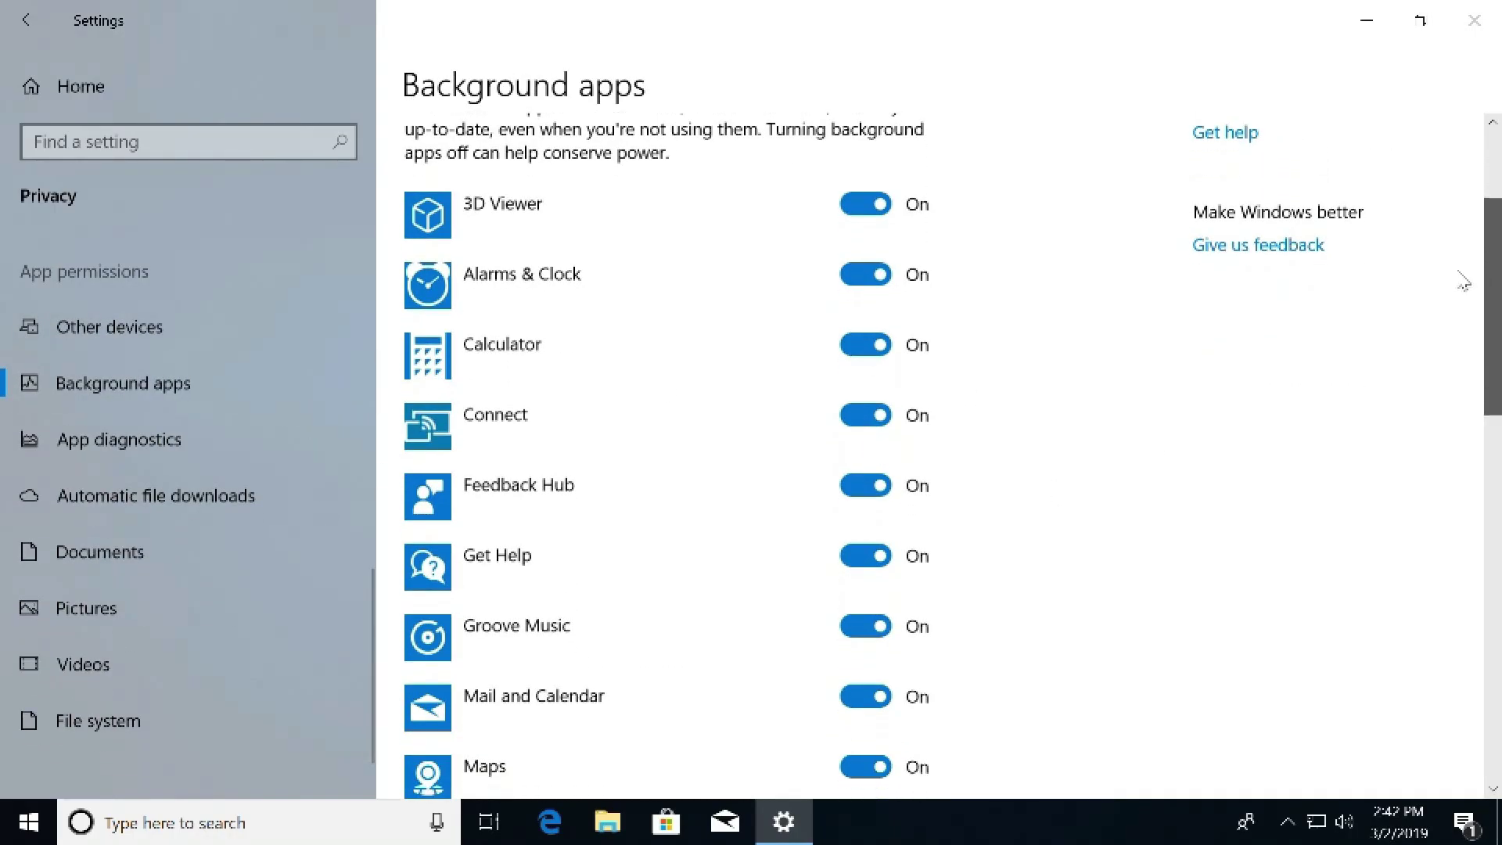
{"action": "left_click", "coordinate": [865, 204]}
{"action": "left_click", "coordinate": [865, 287]}
{"action": "left_click", "coordinate": [865, 345]}
{"action": "left_click", "coordinate": [865, 415]}
{"action": "left_click", "coordinate": [865, 485]}
{"action": "left_click", "coordinate": [865, 557]}
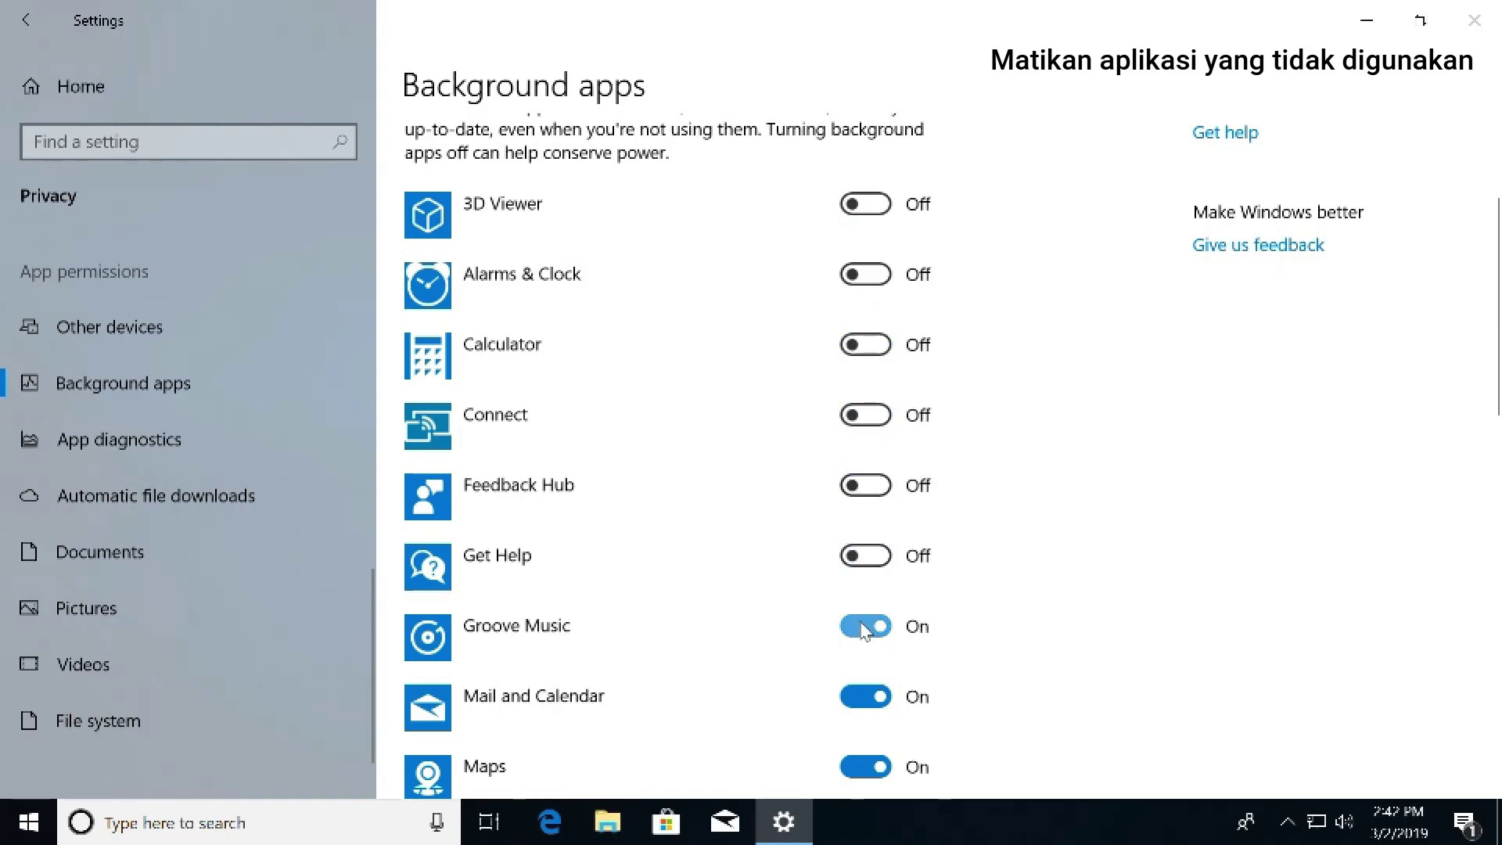
{"action": "left_click", "coordinate": [865, 626]}
{"action": "left_click", "coordinate": [865, 697]}
Step: Disable background running for Maps, Messaging, Microsoft Photos, Microsoft Solitaire Collection, Microsoft Store, Mobile Plans, Movies & TV, My Office and OneNote
{"action": "scroll", "coordinate": [1009, 281], "scroll_direction": "down", "scroll_amount": 7}
{"action": "left_click", "coordinate": [865, 210]}
{"action": "left_click", "coordinate": [865, 280]}
{"action": "left_click", "coordinate": [865, 351]}
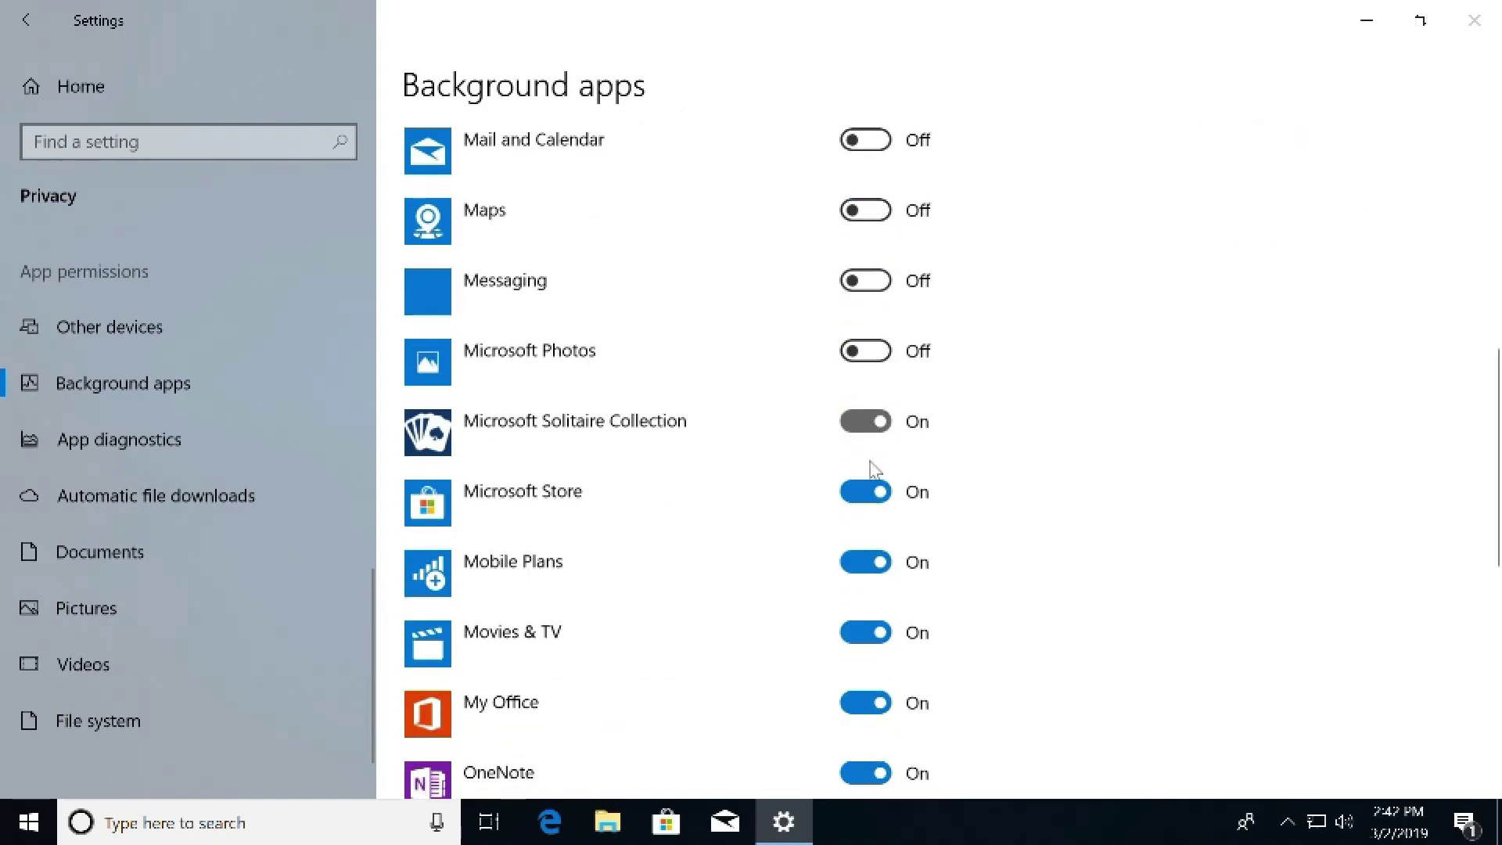
{"action": "left_click", "coordinate": [865, 421]}
{"action": "left_click", "coordinate": [865, 491]}
{"action": "left_click", "coordinate": [865, 562]}
{"action": "left_click", "coordinate": [865, 632]}
{"action": "left_click", "coordinate": [866, 703]}
{"action": "left_click", "coordinate": [865, 773]}
Step: Disable background running for Paint 3D, People, Print 3D, Skype, Sticky Notes, Tips, Voice Recorder and Weather
{"action": "scroll", "coordinate": [865, 772], "scroll_direction": "down", "scroll_amount": 8}
{"action": "left_click", "coordinate": [866, 200]}
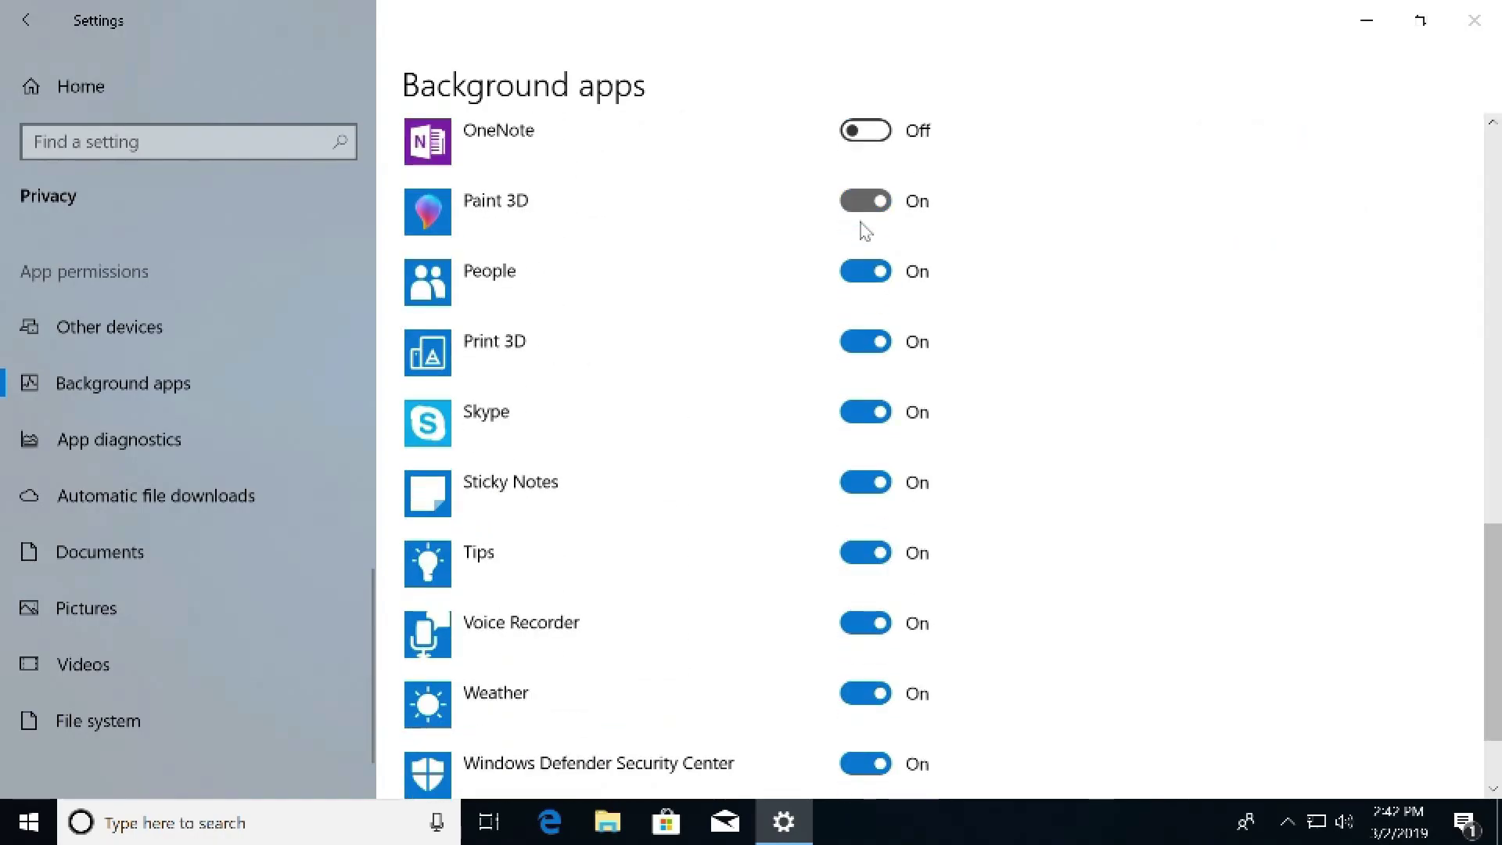
{"action": "left_click", "coordinate": [865, 271]}
{"action": "left_click", "coordinate": [865, 341]}
{"action": "left_click", "coordinate": [865, 412]}
{"action": "left_click", "coordinate": [865, 481]}
{"action": "left_click", "coordinate": [866, 552]}
{"action": "left_click", "coordinate": [876, 623]}
{"action": "left_click", "coordinate": [875, 693]}
{"action": "left_click", "coordinate": [873, 765]}
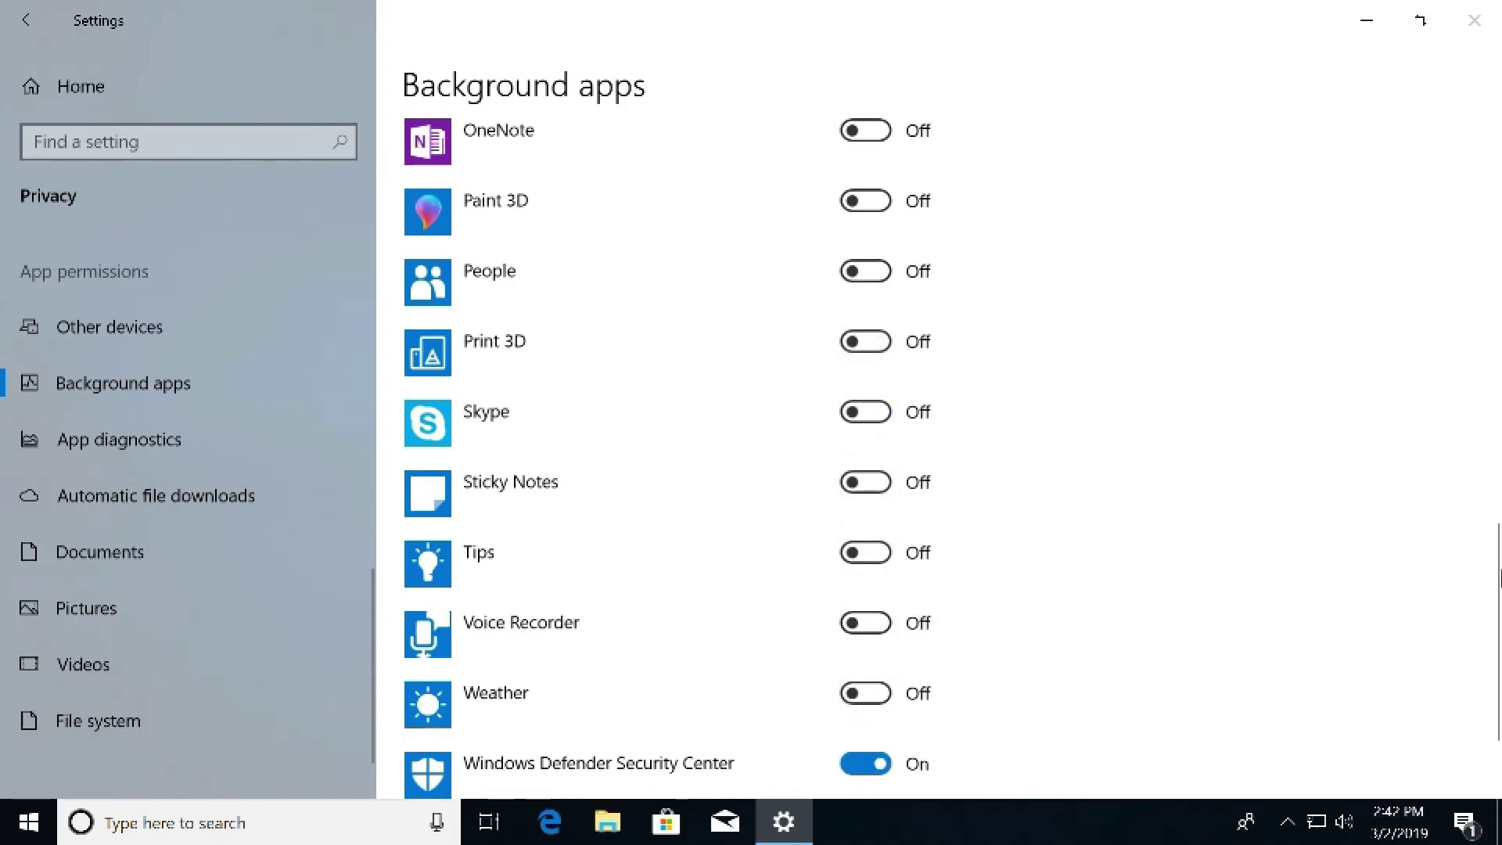
Step: Disable background running for Xbox and close Settings
{"action": "scroll", "coordinate": [1494, 594], "scroll_direction": "down", "scroll_amount": 2}
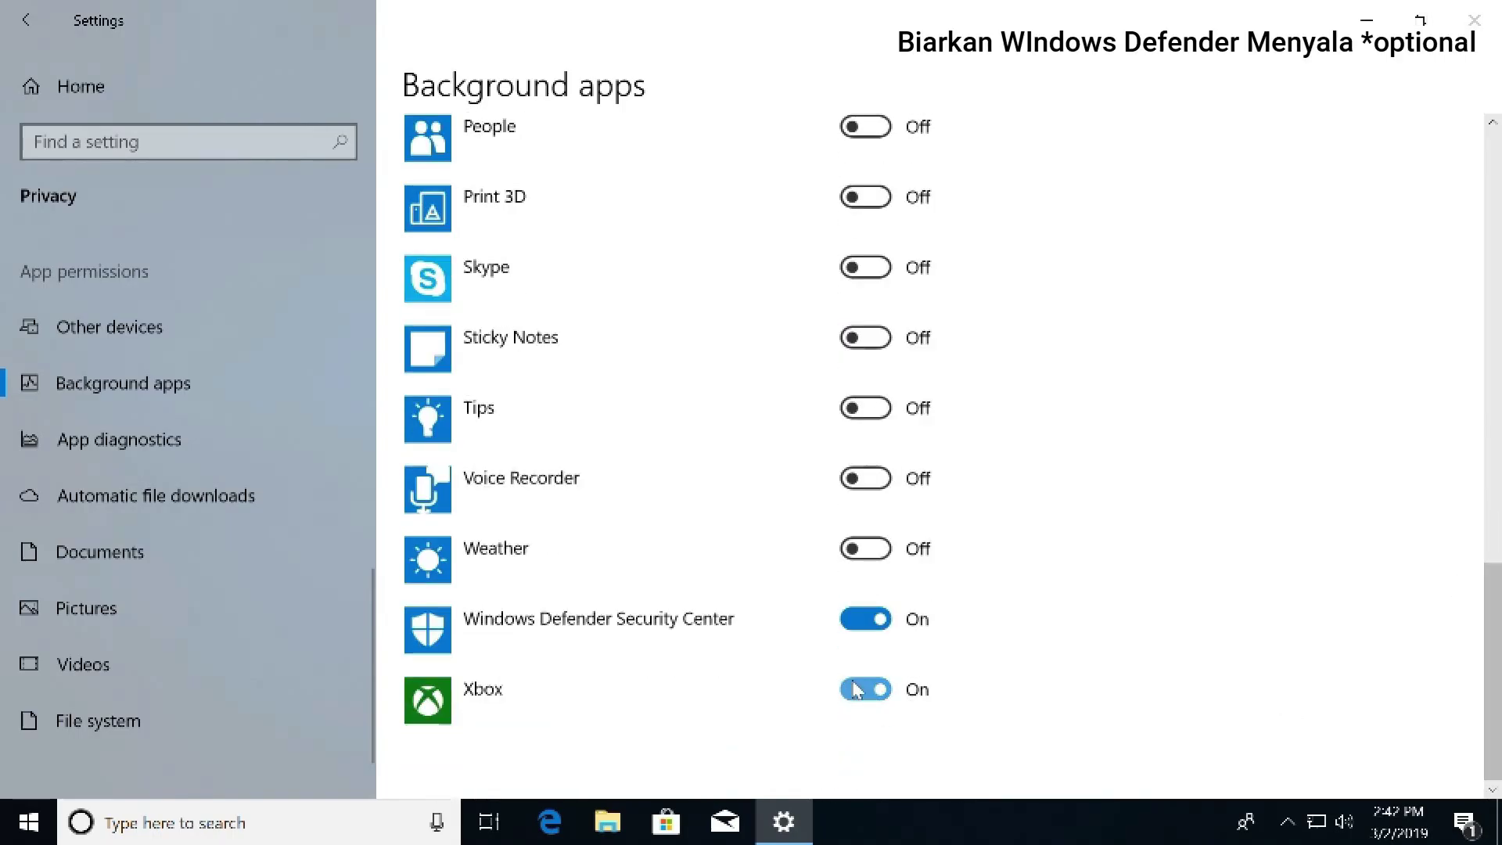
{"action": "left_click", "coordinate": [881, 698]}
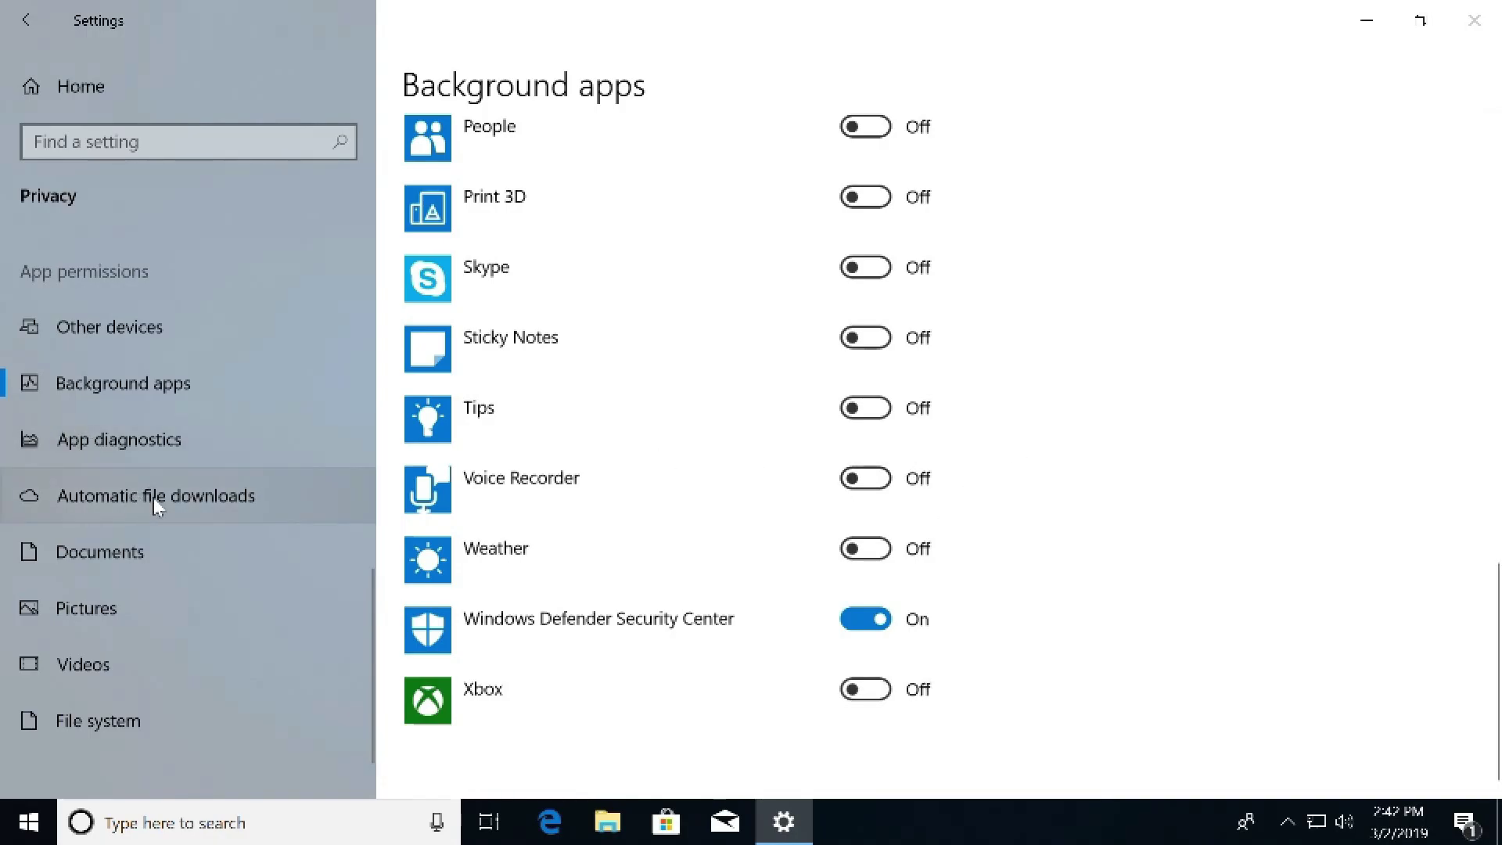
{"action": "left_click", "coordinate": [1478, 22]}
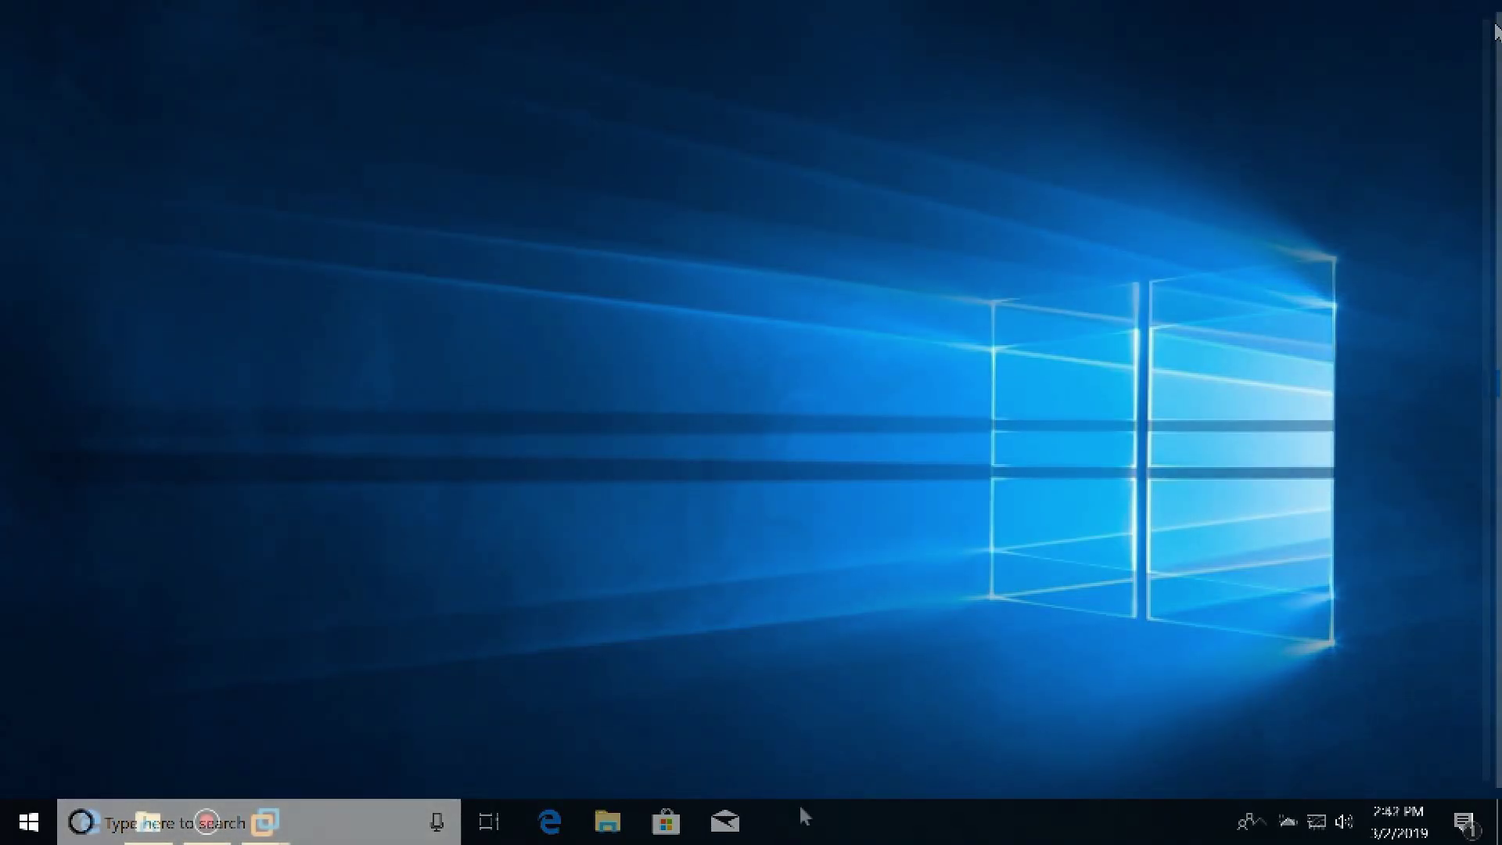
Step: In Task Manager, disable the startup programs BitTorrent, ETD Control Center, Intel Driver & Support Assistant and Internet Download Manager
{"action": "right_click", "coordinate": [799, 803]}
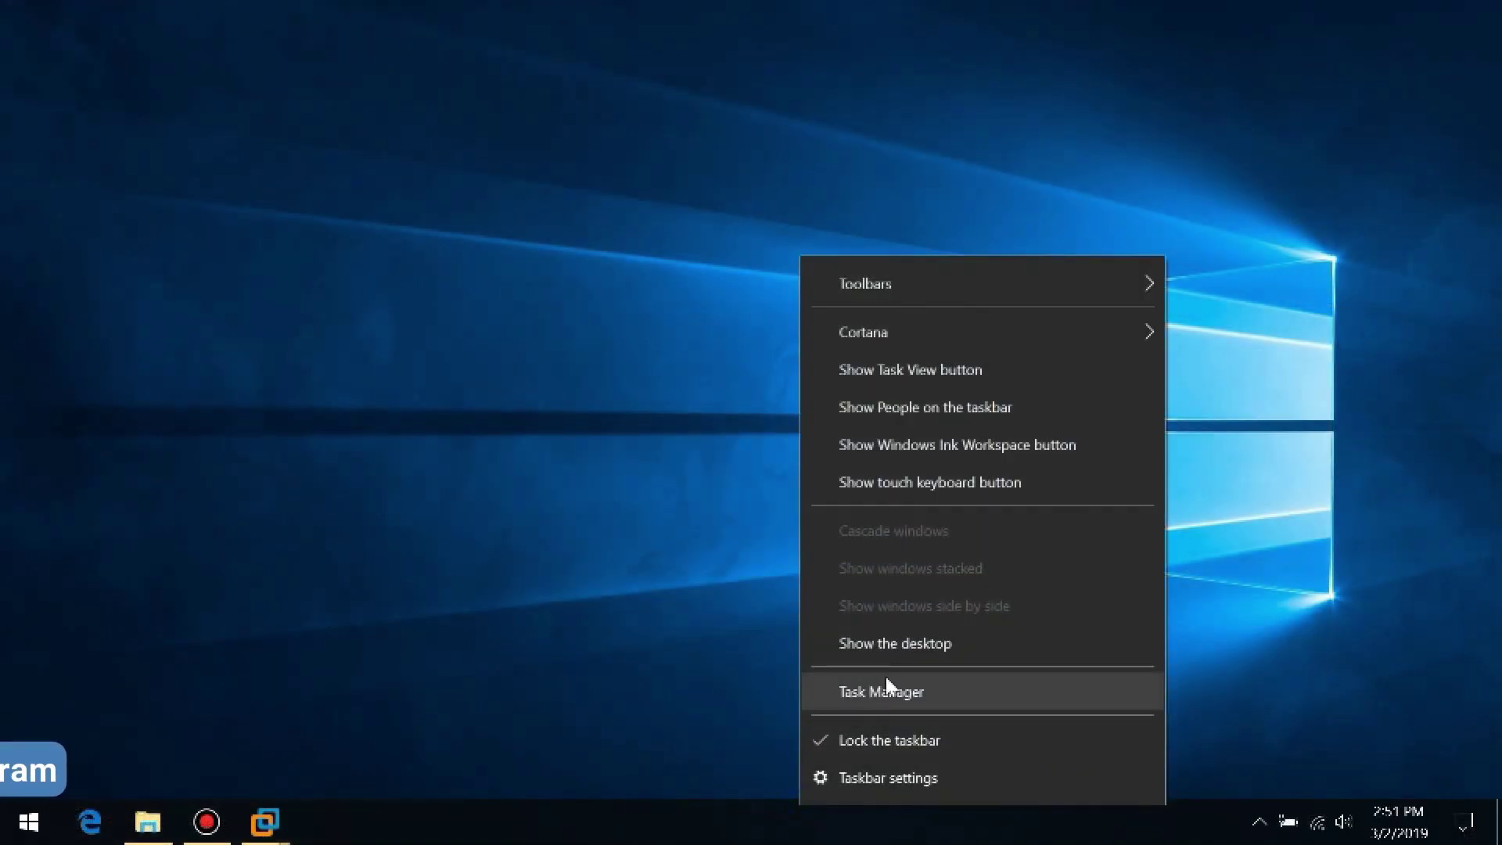
{"action": "left_click", "coordinate": [876, 692]}
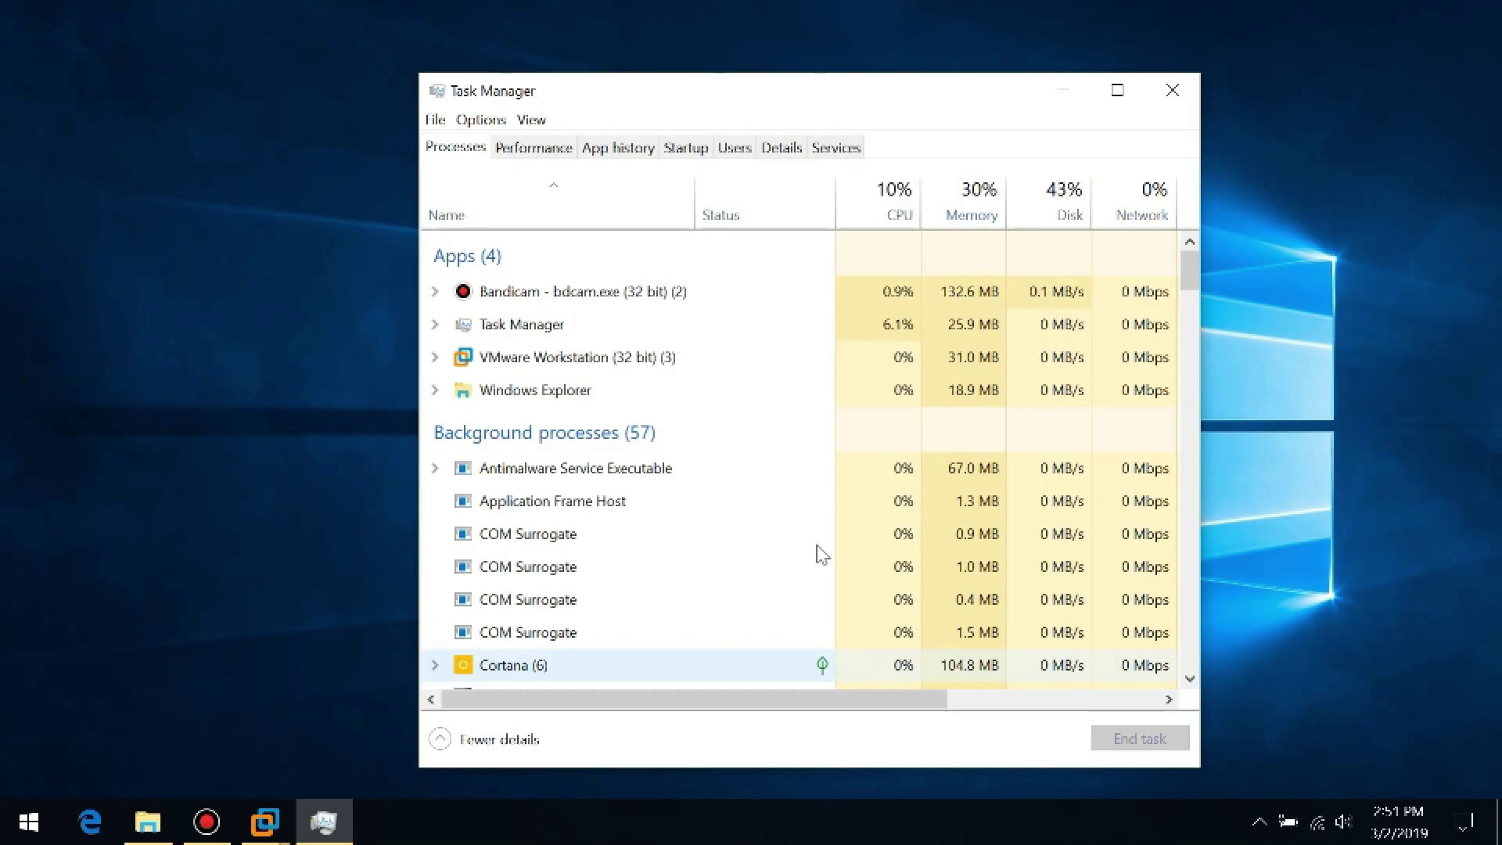
{"action": "left_click", "coordinate": [688, 149]}
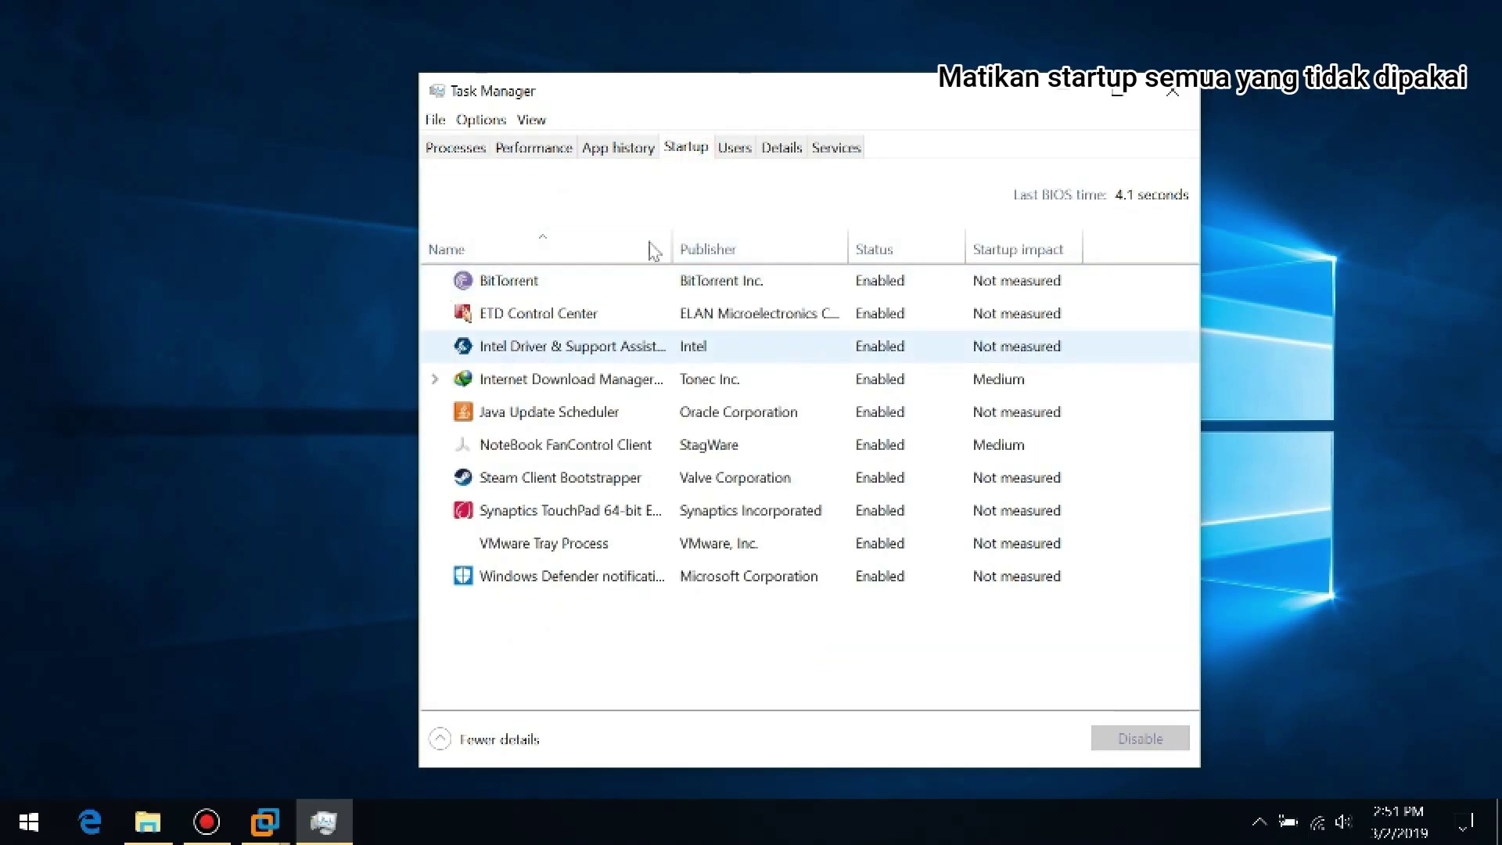
{"action": "left_click", "coordinate": [893, 284]}
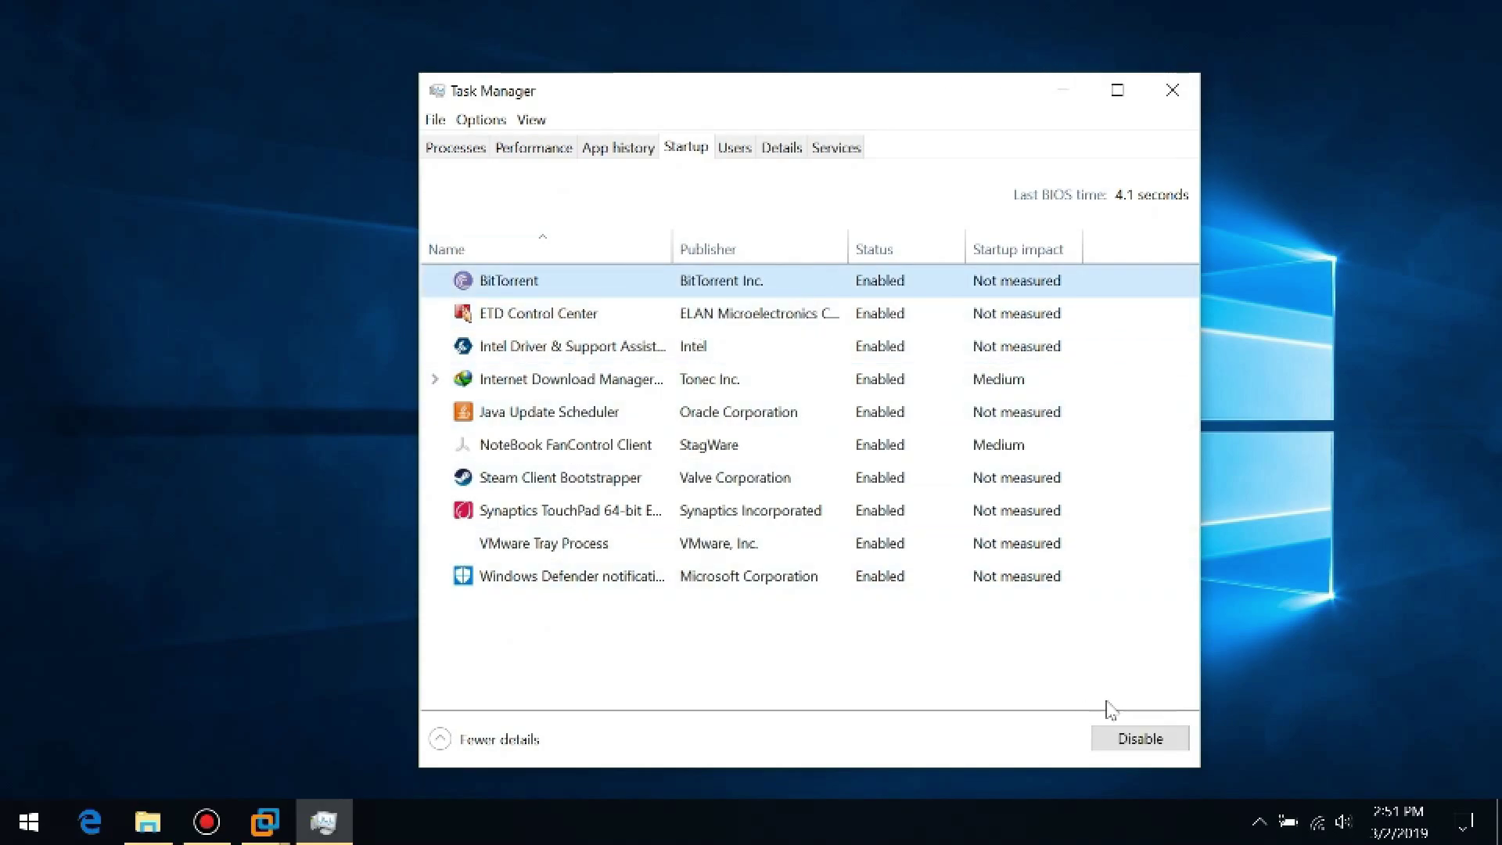
{"action": "left_click", "coordinate": [1119, 737]}
{"action": "left_click", "coordinate": [649, 316]}
{"action": "left_click", "coordinate": [1111, 738]}
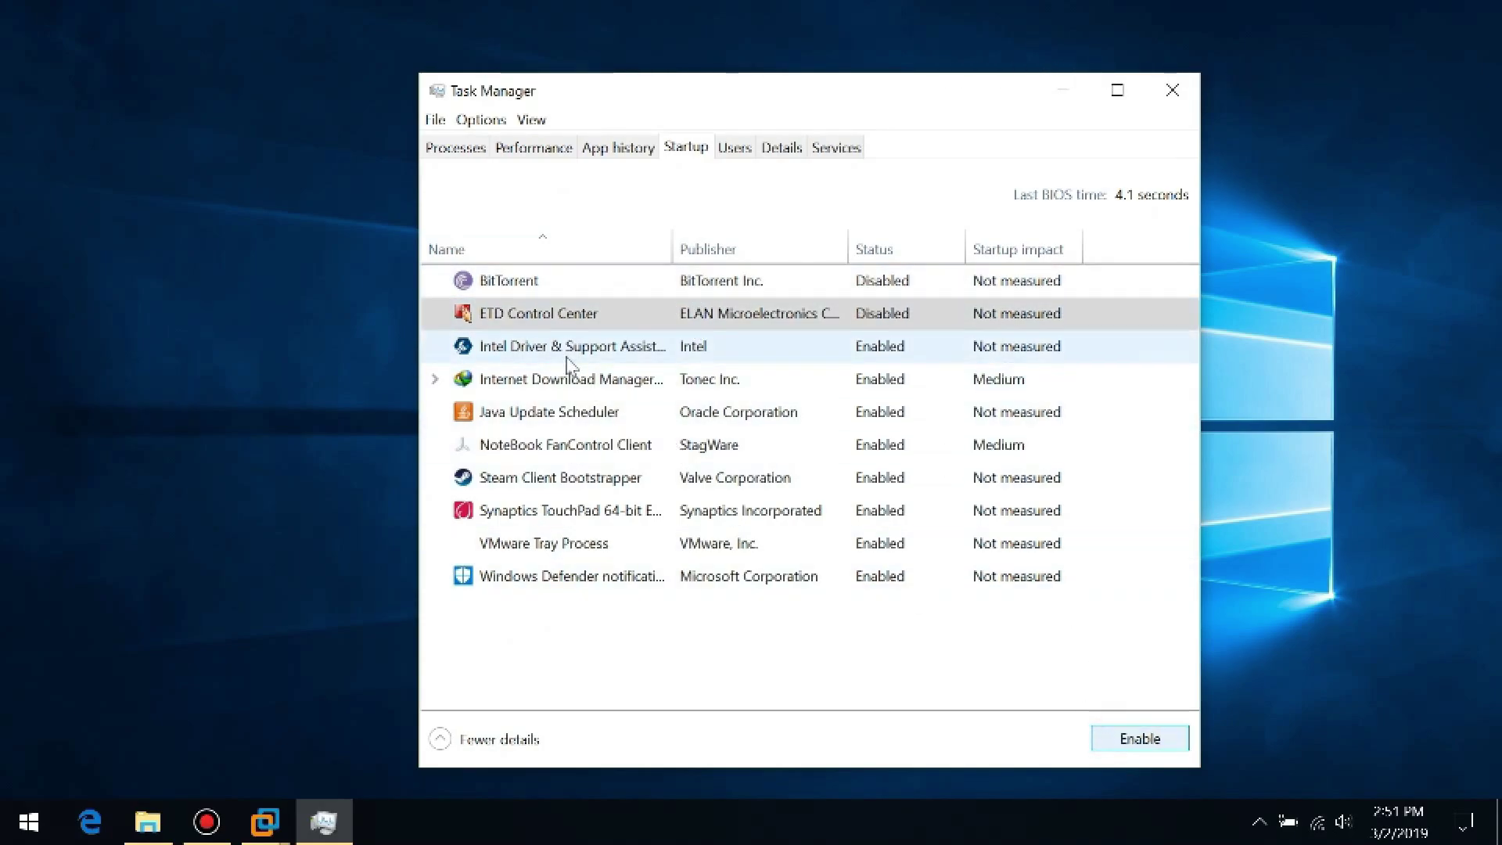
{"action": "left_click", "coordinate": [594, 350]}
{"action": "left_click", "coordinate": [1110, 738]}
{"action": "left_click", "coordinate": [641, 379]}
{"action": "left_click", "coordinate": [1129, 738]}
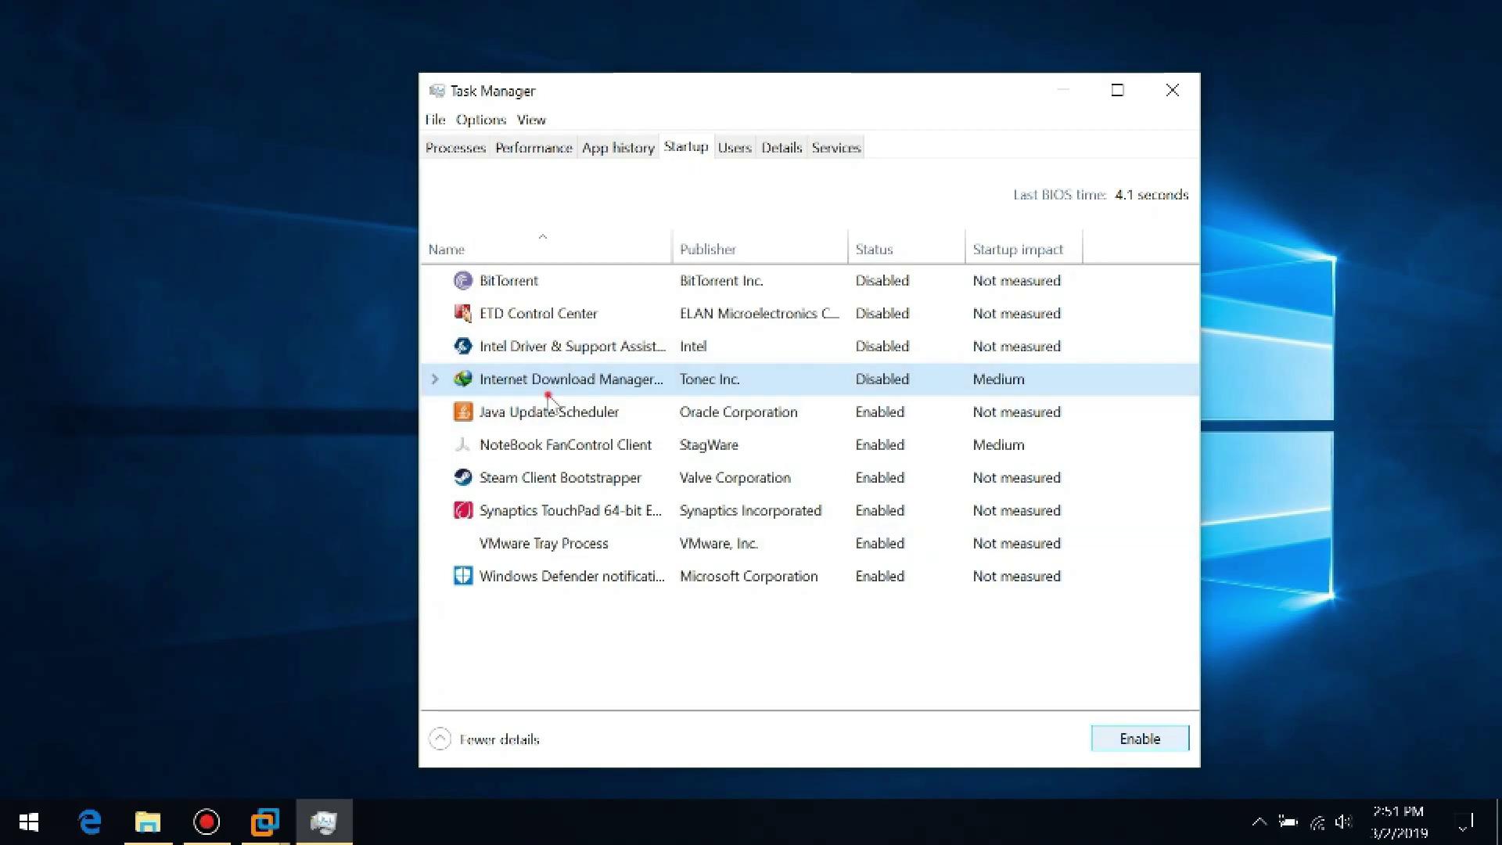
Step: Disable Java Update Scheduler, NoteBook FanControl Client, Steam Client Bootstrapper, Synaptics TouchPad and VMware Tray Process at startup, and close Task Manager
{"action": "left_click", "coordinate": [595, 412]}
{"action": "left_click", "coordinate": [1130, 739]}
{"action": "left_click", "coordinate": [607, 444]}
{"action": "left_click", "coordinate": [1139, 738]}
{"action": "left_click", "coordinate": [939, 477]}
{"action": "left_click", "coordinate": [1140, 738]}
{"action": "left_click", "coordinate": [637, 510]}
{"action": "left_click", "coordinate": [1139, 738]}
{"action": "left_click", "coordinate": [586, 543]}
{"action": "left_click", "coordinate": [1140, 739]}
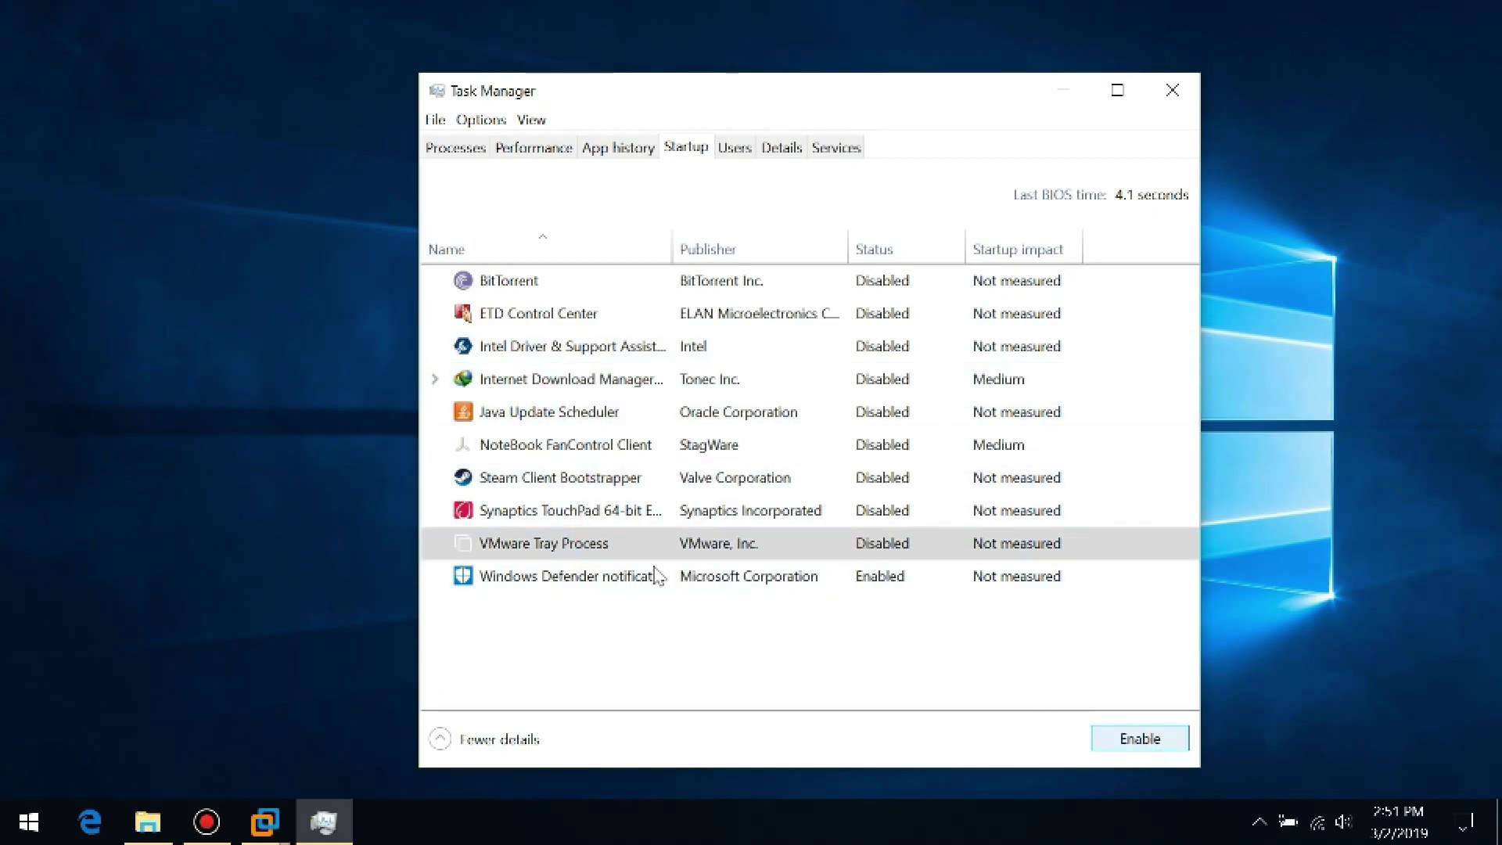
{"action": "left_click", "coordinate": [563, 575]}
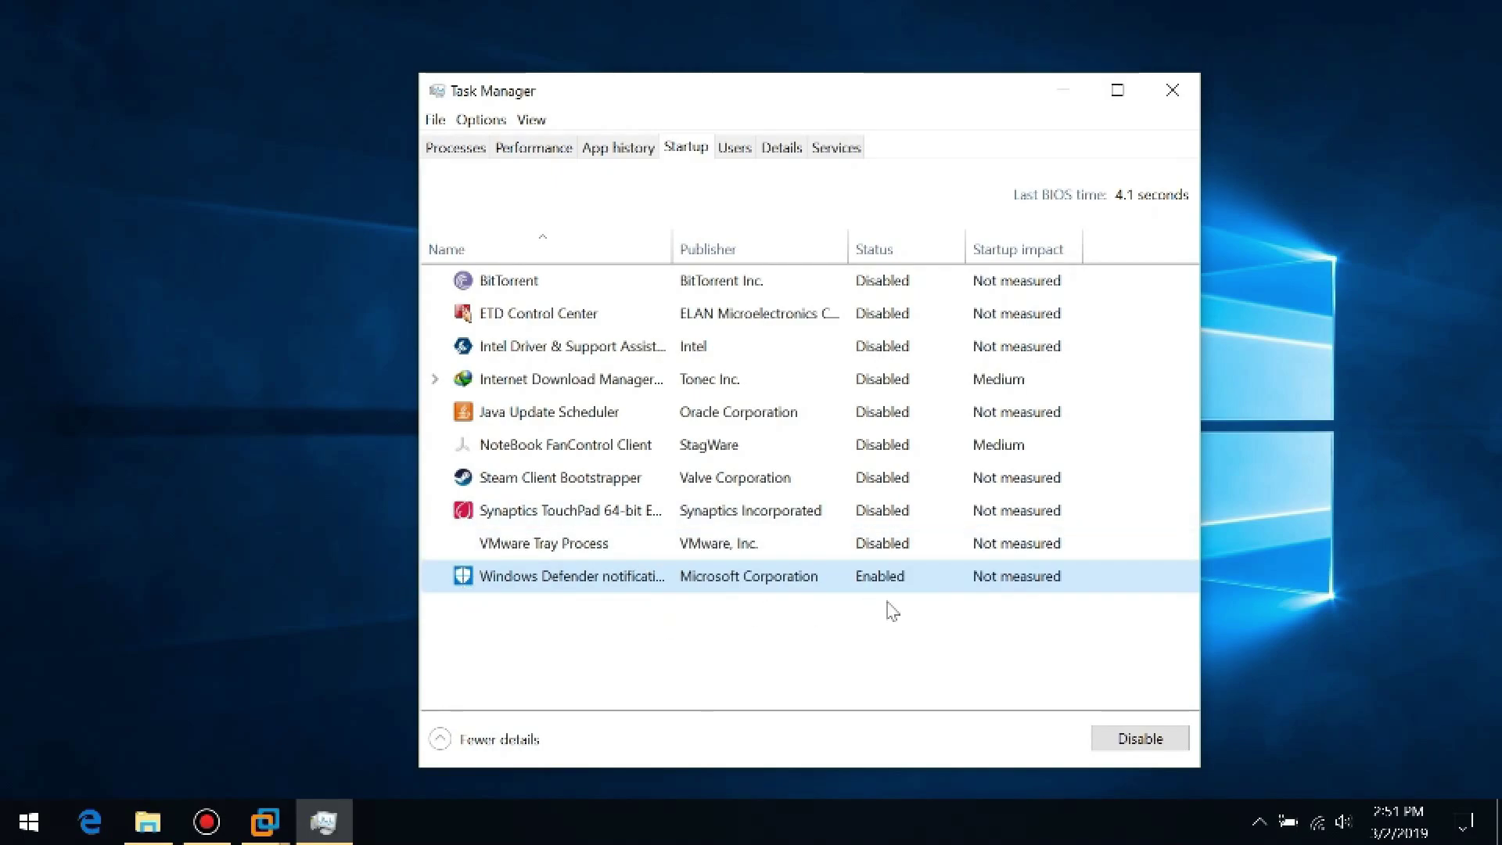
{"action": "left_click", "coordinate": [1172, 90]}
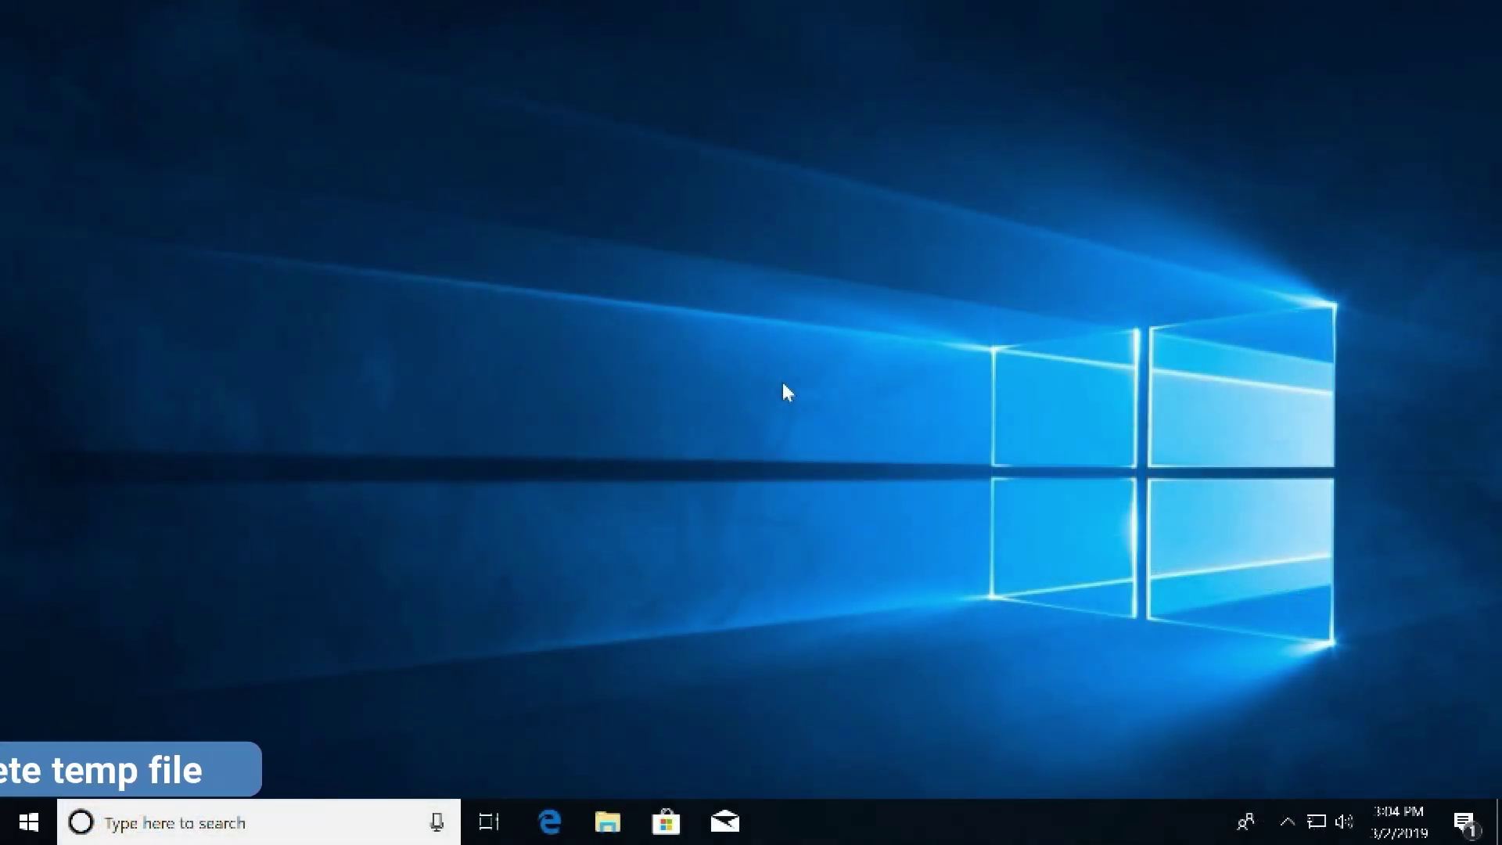
Step: Open the Windows Temp folder by running "temp" and grant access to it
{"action": "key", "text": "super+r"}
{"action": "type", "text": "tem"}
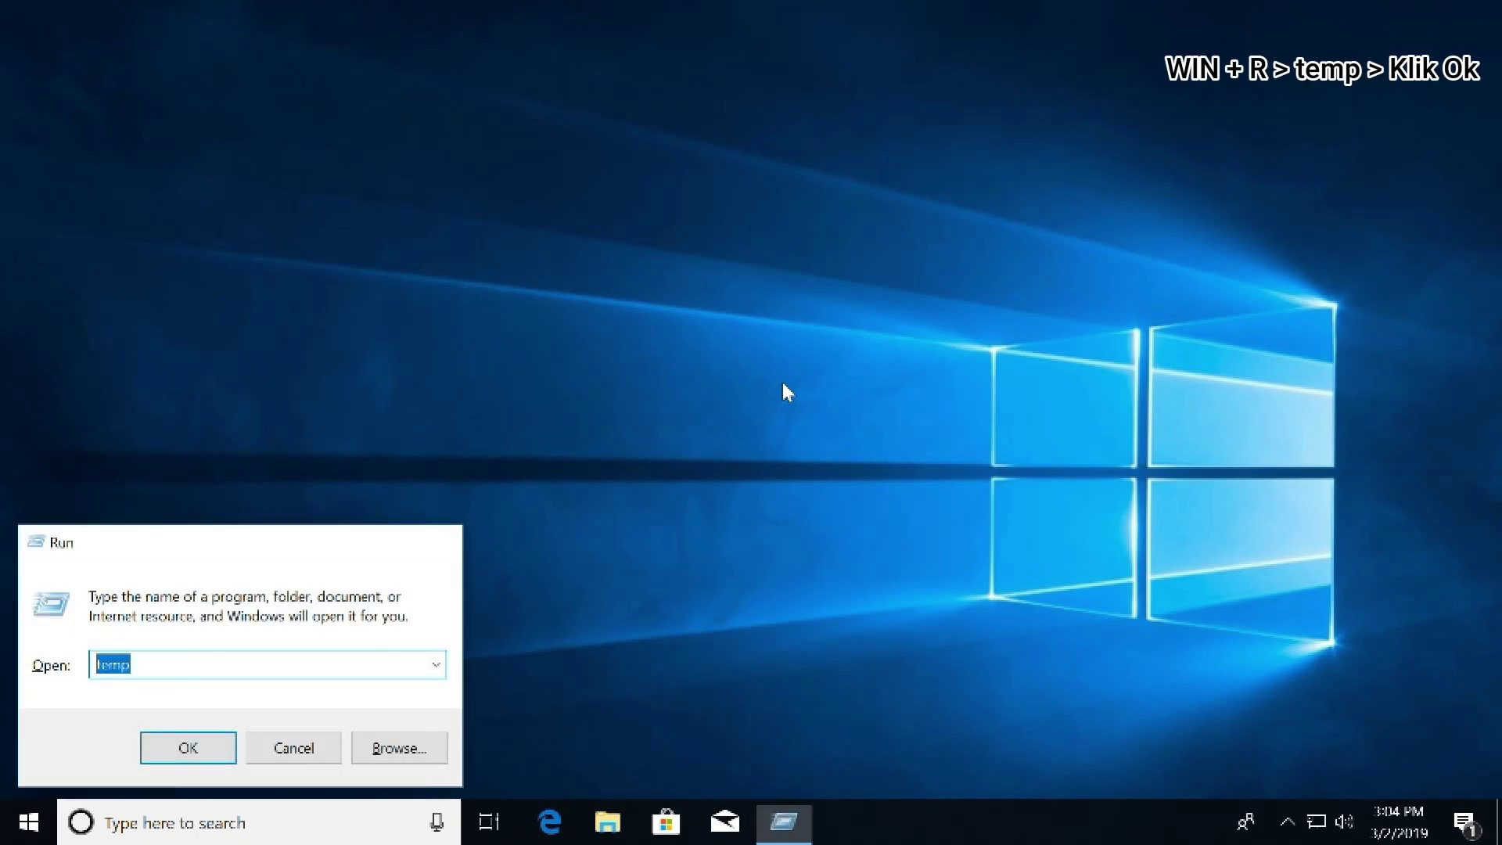
{"action": "key", "text": "Return"}
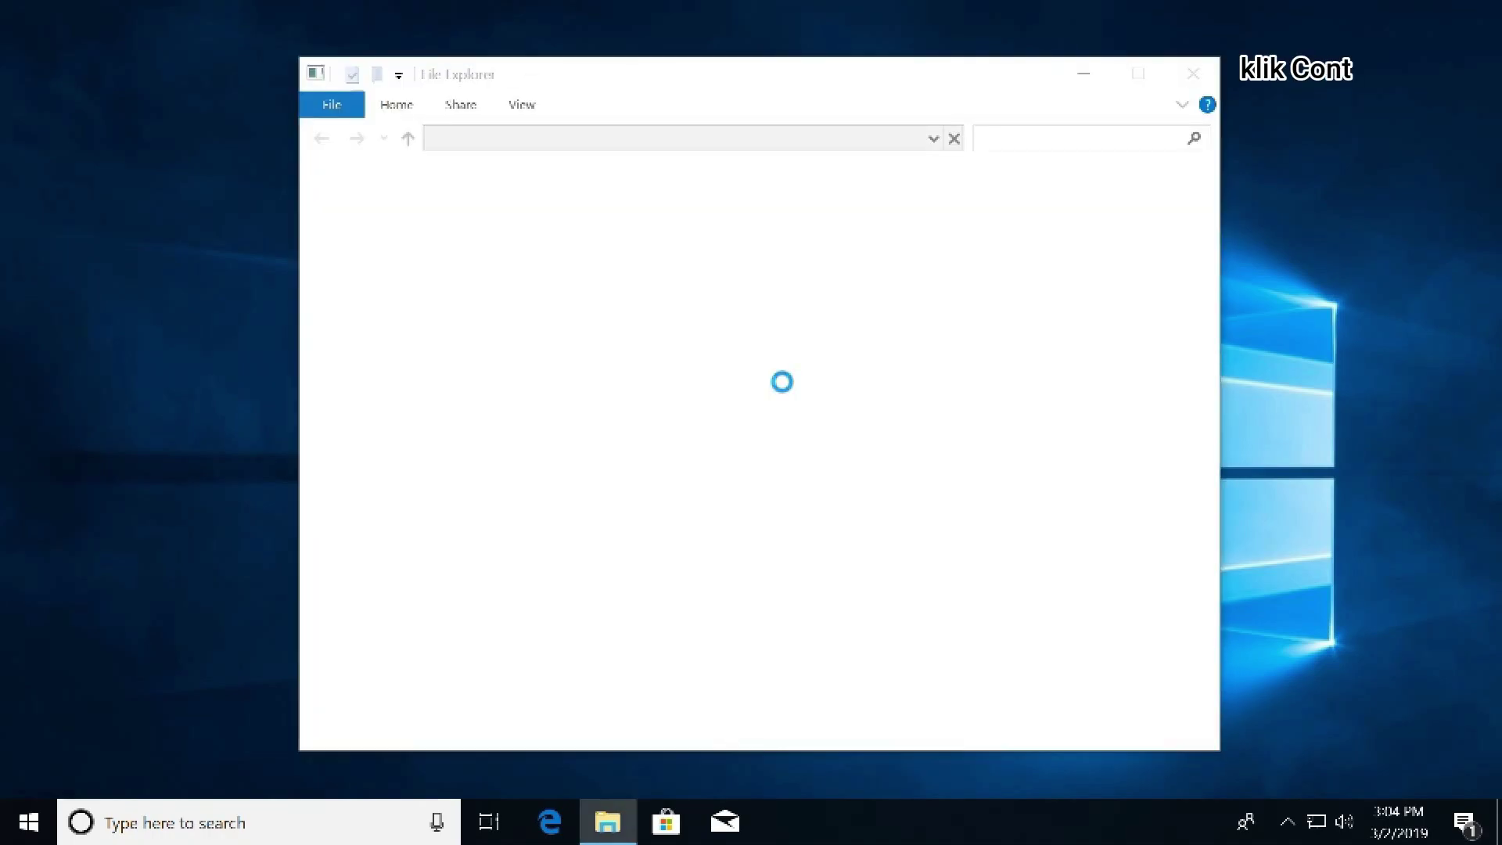
{"action": "left_click", "coordinate": [805, 449]}
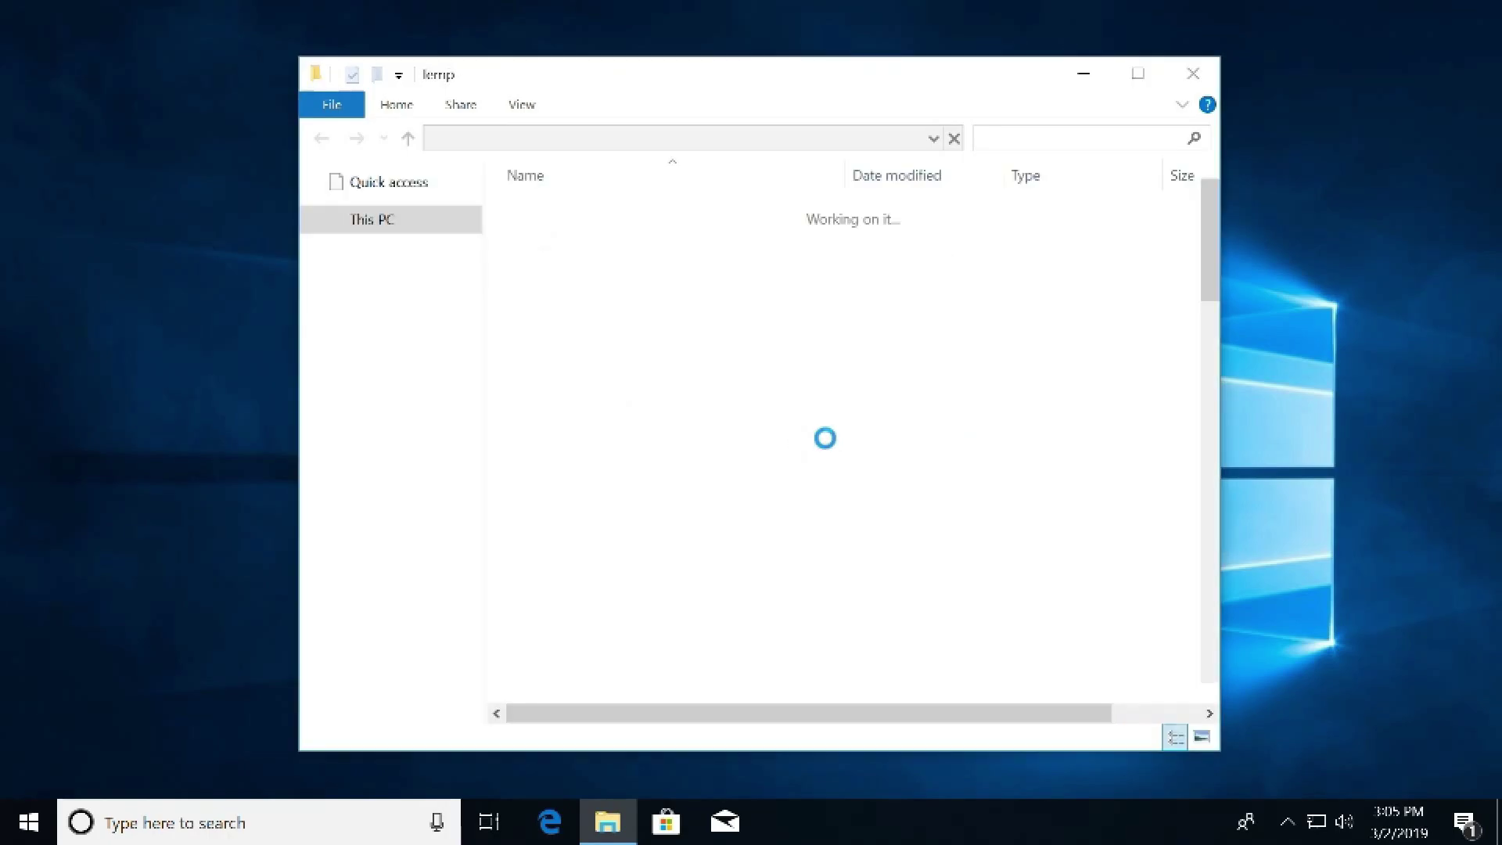
Step: Permanently delete everything in the Windows Temp folder, granting administrator permission for all items and skipping files in use, and close the folder
{"action": "left_click_drag", "start_coordinate": [1217, 213], "coordinate": [1283, 540]}
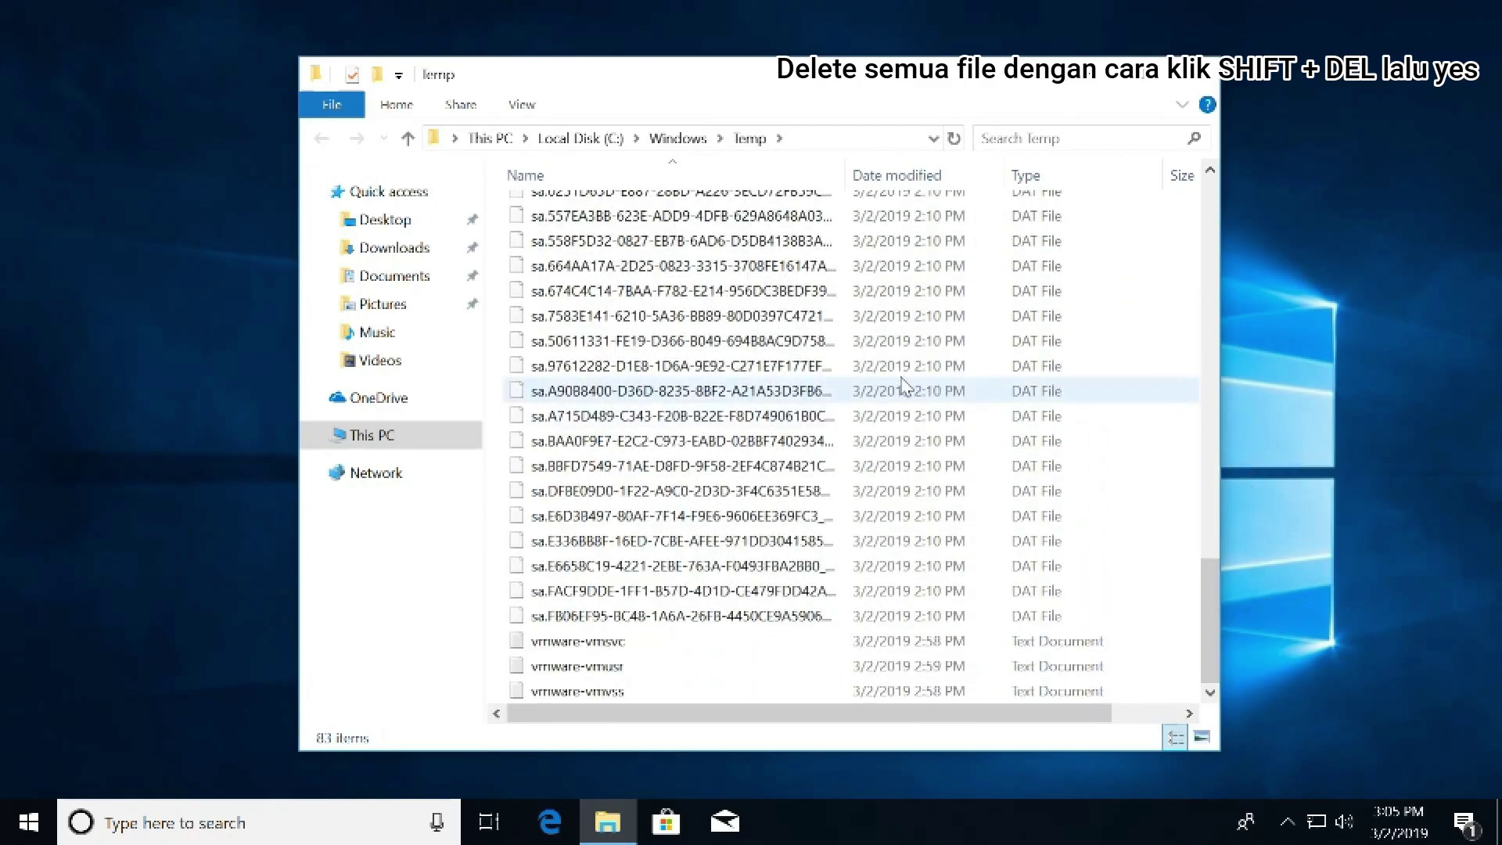
{"action": "left_click", "coordinate": [834, 368]}
{"action": "key", "text": "ctrl+a"}
{"action": "key", "text": "shift+Delete"}
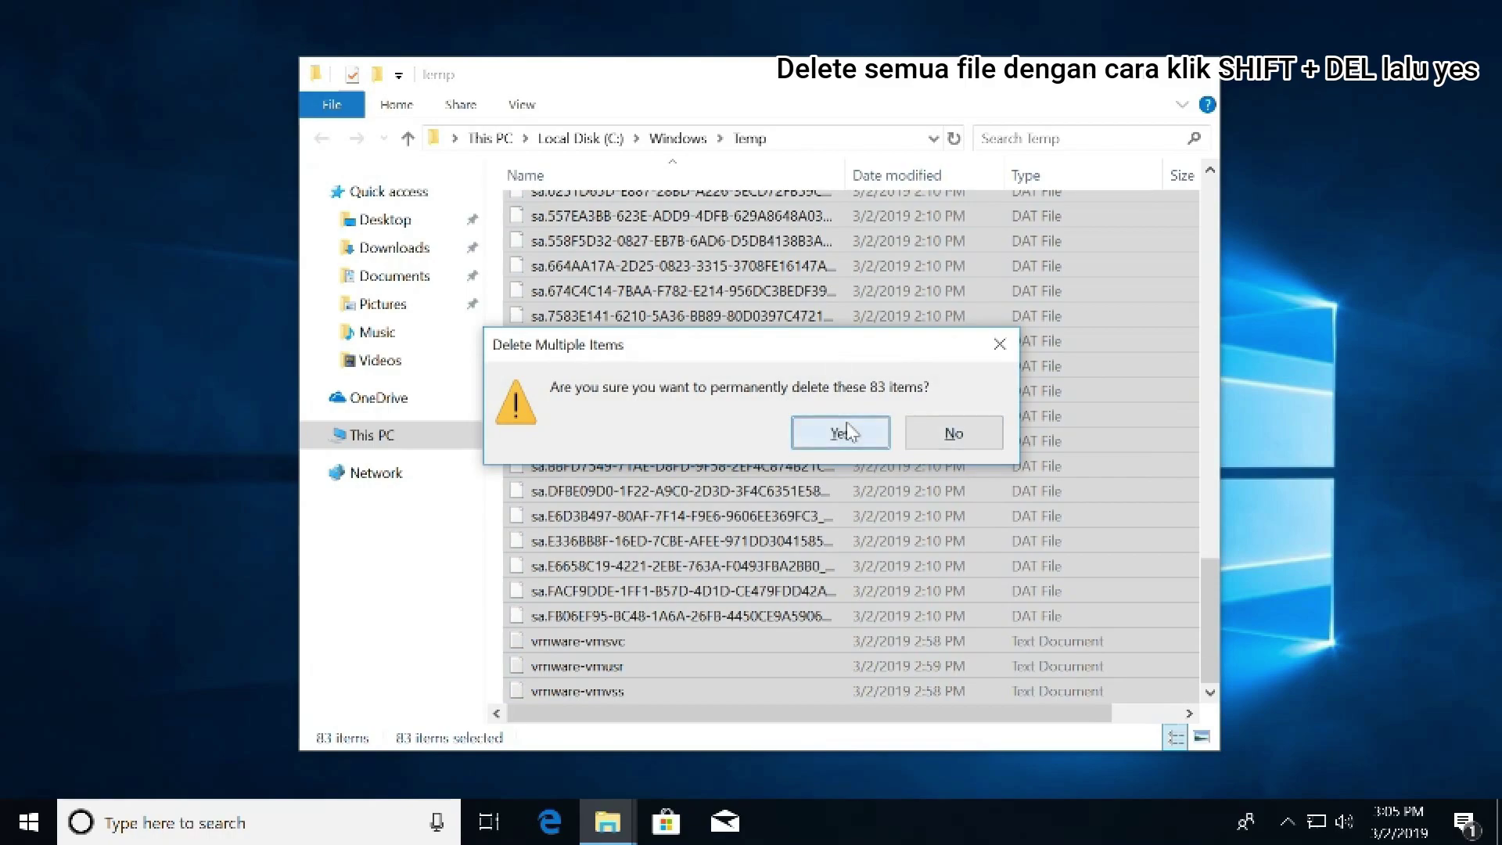
{"action": "left_click", "coordinate": [846, 426]}
{"action": "left_click", "coordinate": [316, 350]}
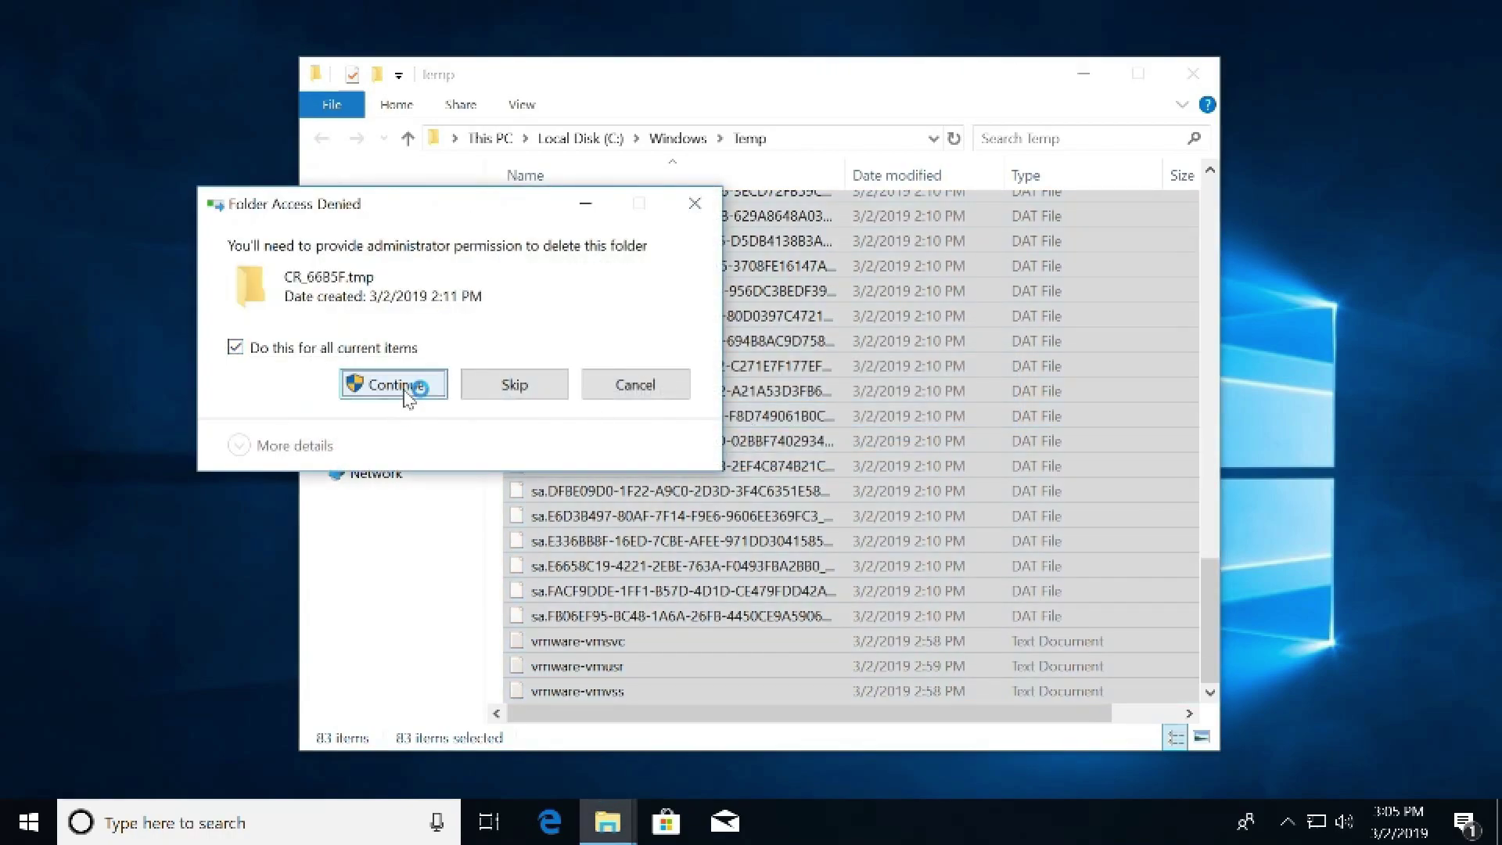
{"action": "left_click", "coordinate": [395, 384]}
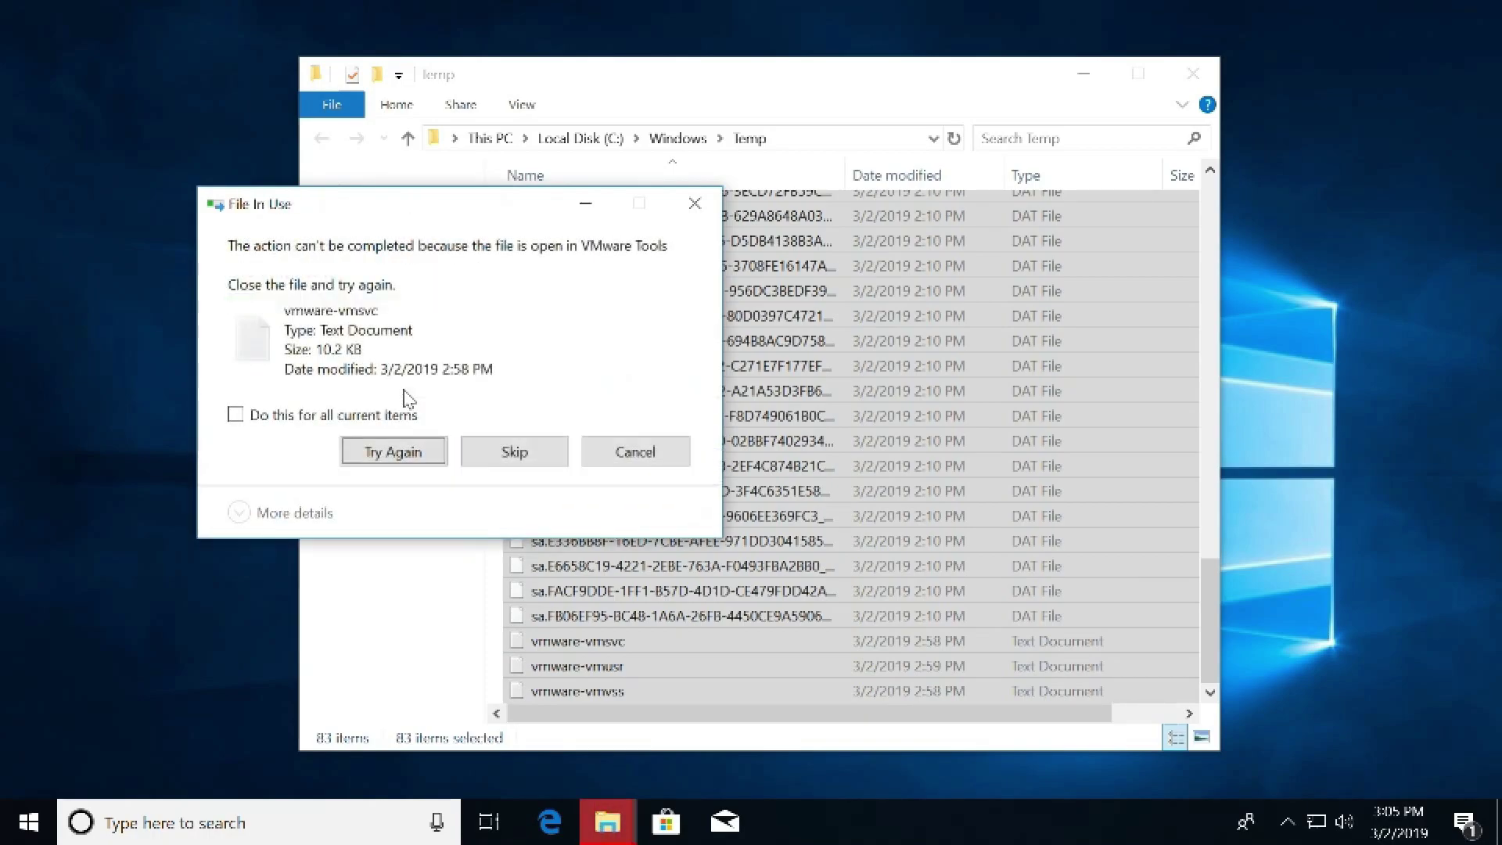
{"action": "left_click", "coordinate": [522, 445]}
{"action": "left_click", "coordinate": [418, 436]}
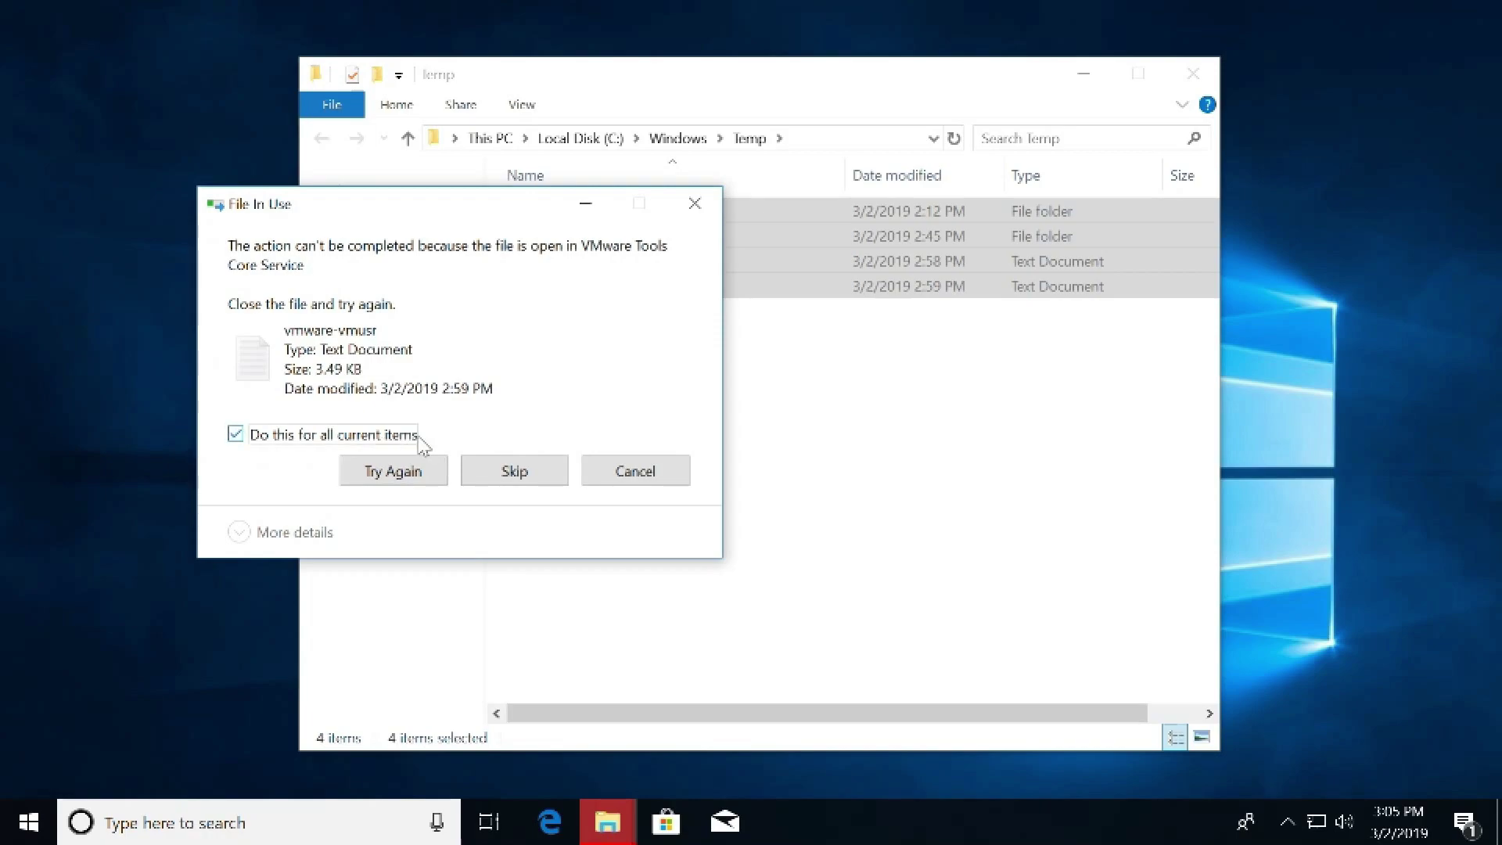
{"action": "left_click", "coordinate": [516, 472]}
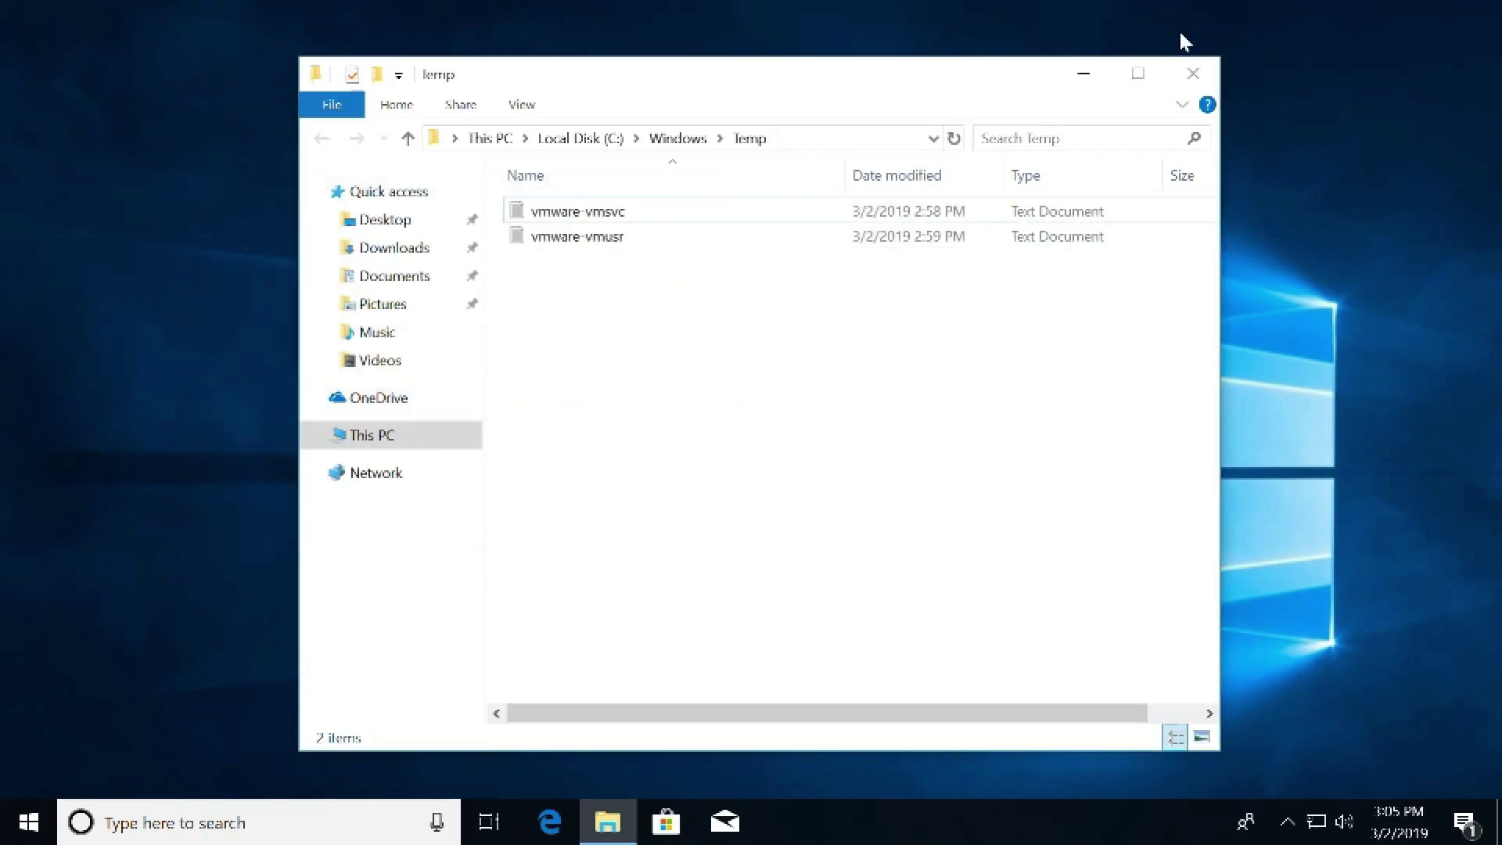
{"action": "left_click", "coordinate": [1193, 74]}
Step: Open the user's temporary files folder by running "%temp%"
{"action": "key", "text": "super+r"}
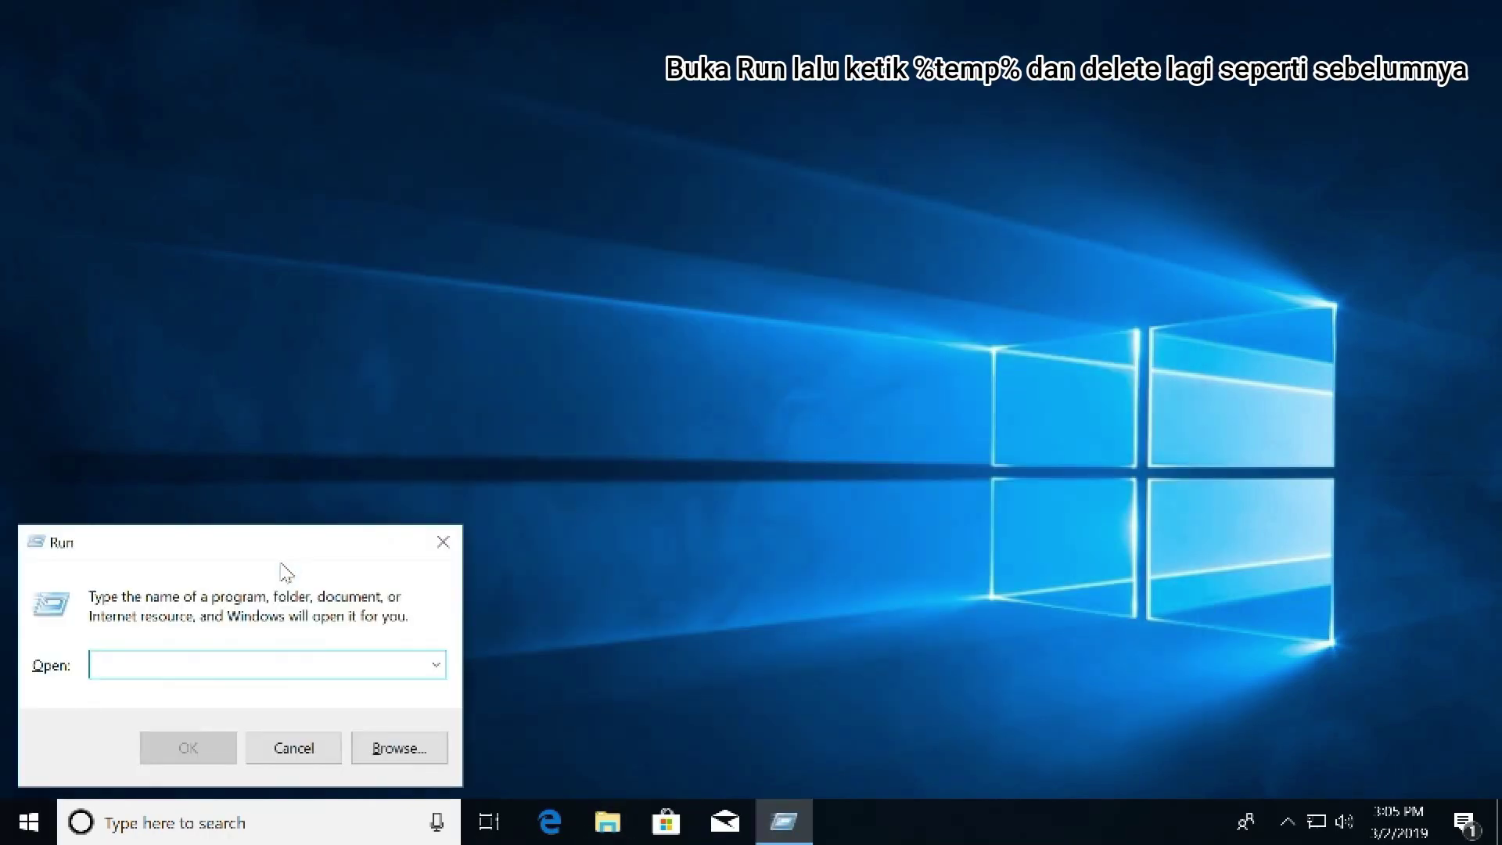
{"action": "type", "text": "%temp%"}
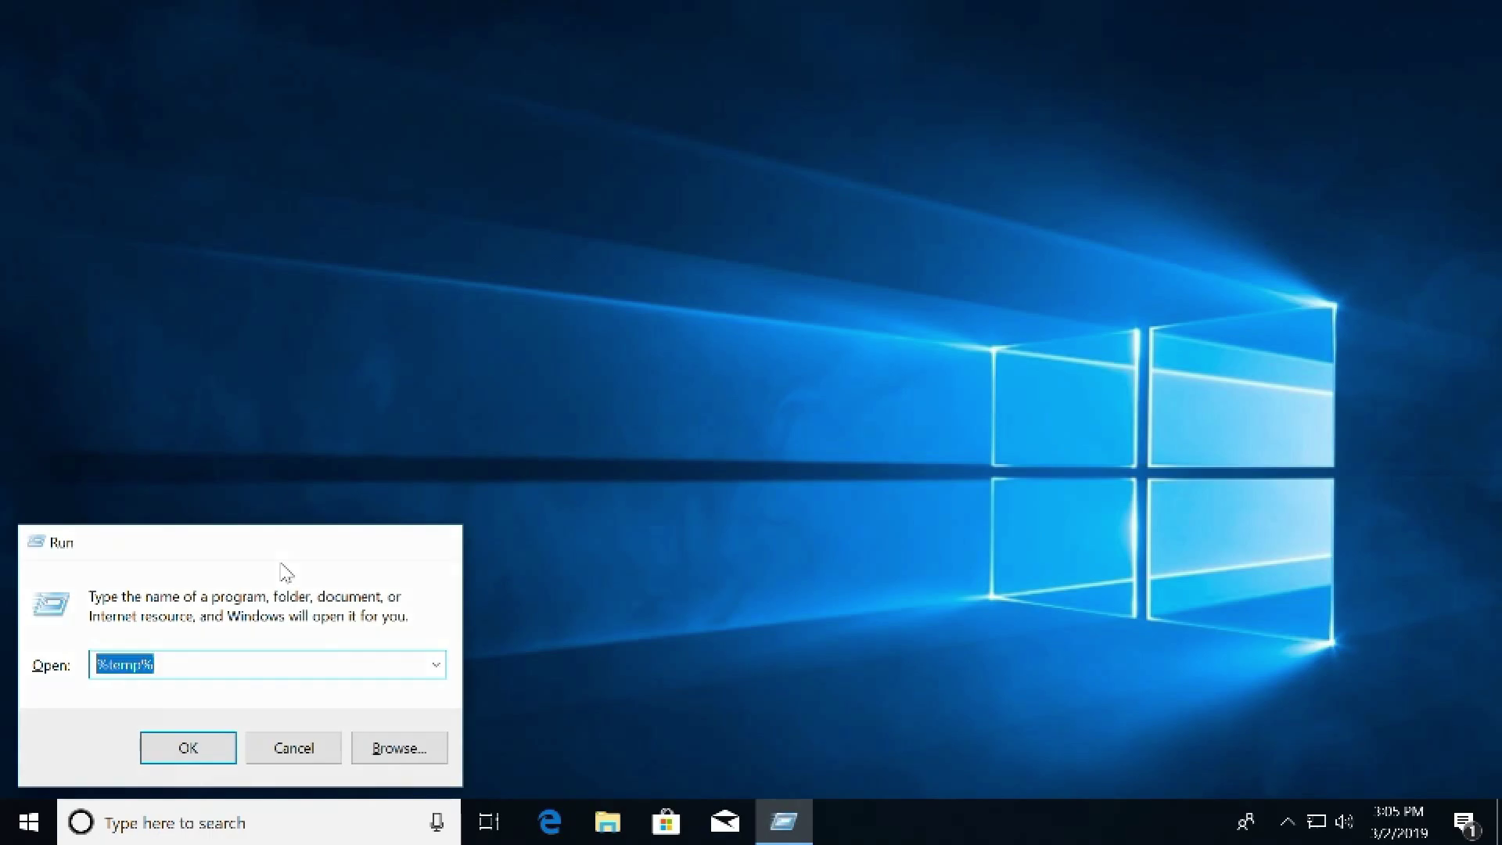
{"action": "key", "text": "Return"}
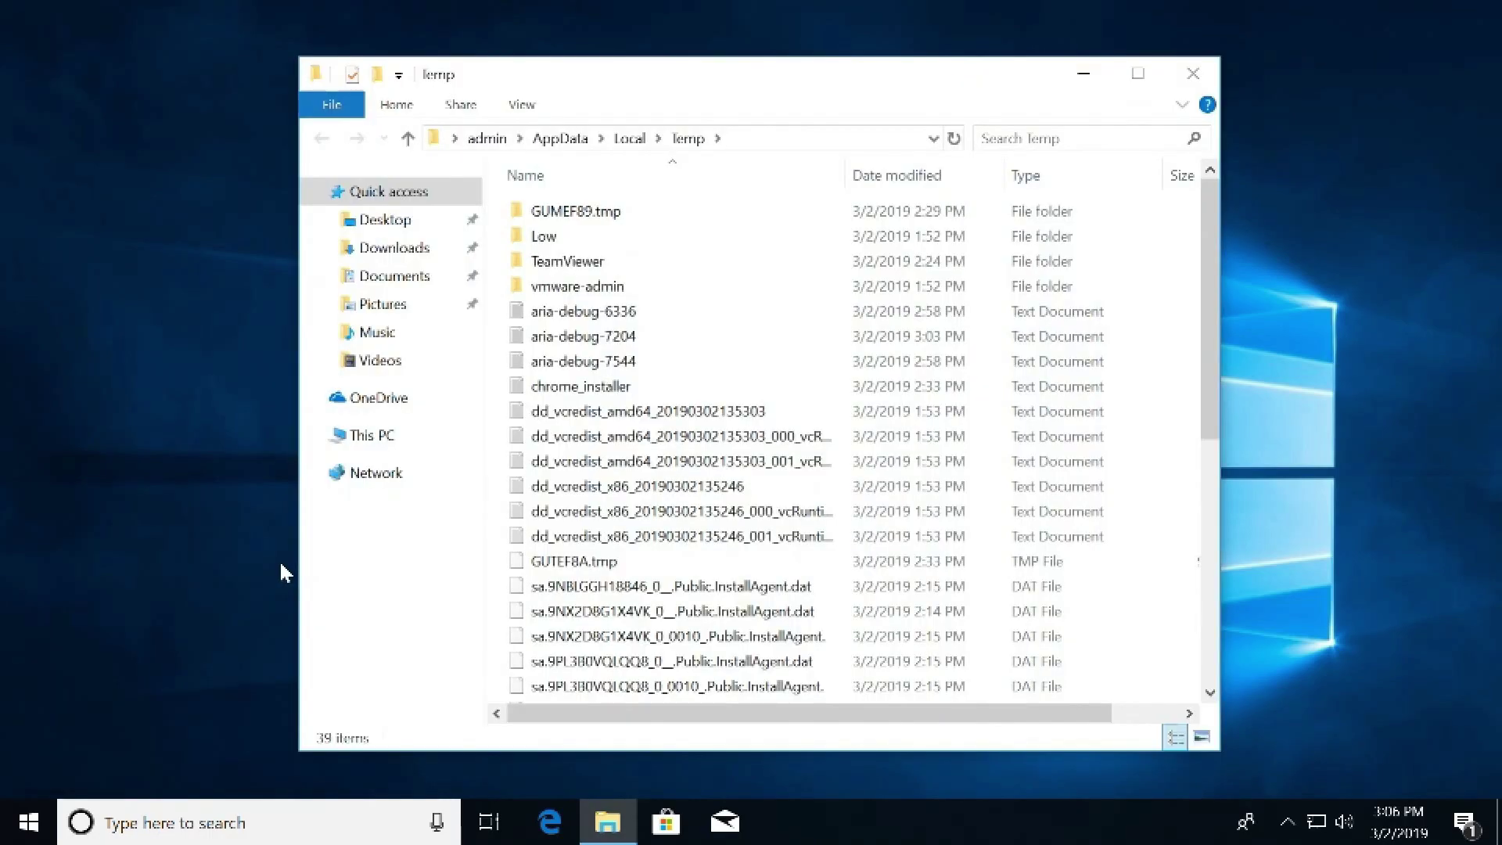
Step: Permanently delete all items in the user's Temp folder, skipping all files in use
{"action": "scroll", "coordinate": [1170, 258], "scroll_direction": "down", "scroll_amount": 6}
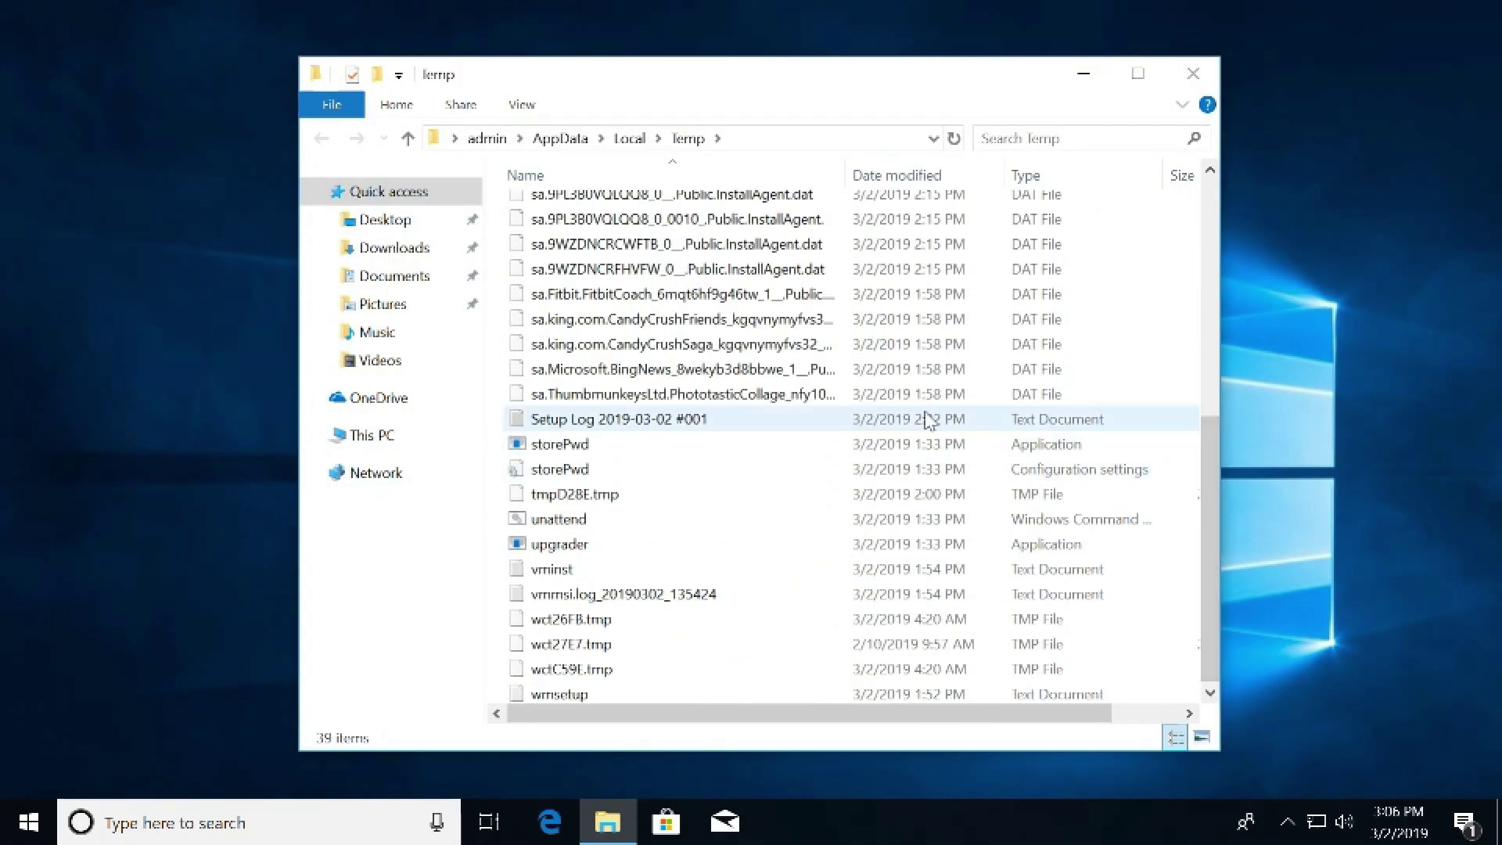
{"action": "left_click", "coordinate": [928, 421]}
{"action": "key", "text": "ctrl+a"}
{"action": "key", "text": "shift+Delete"}
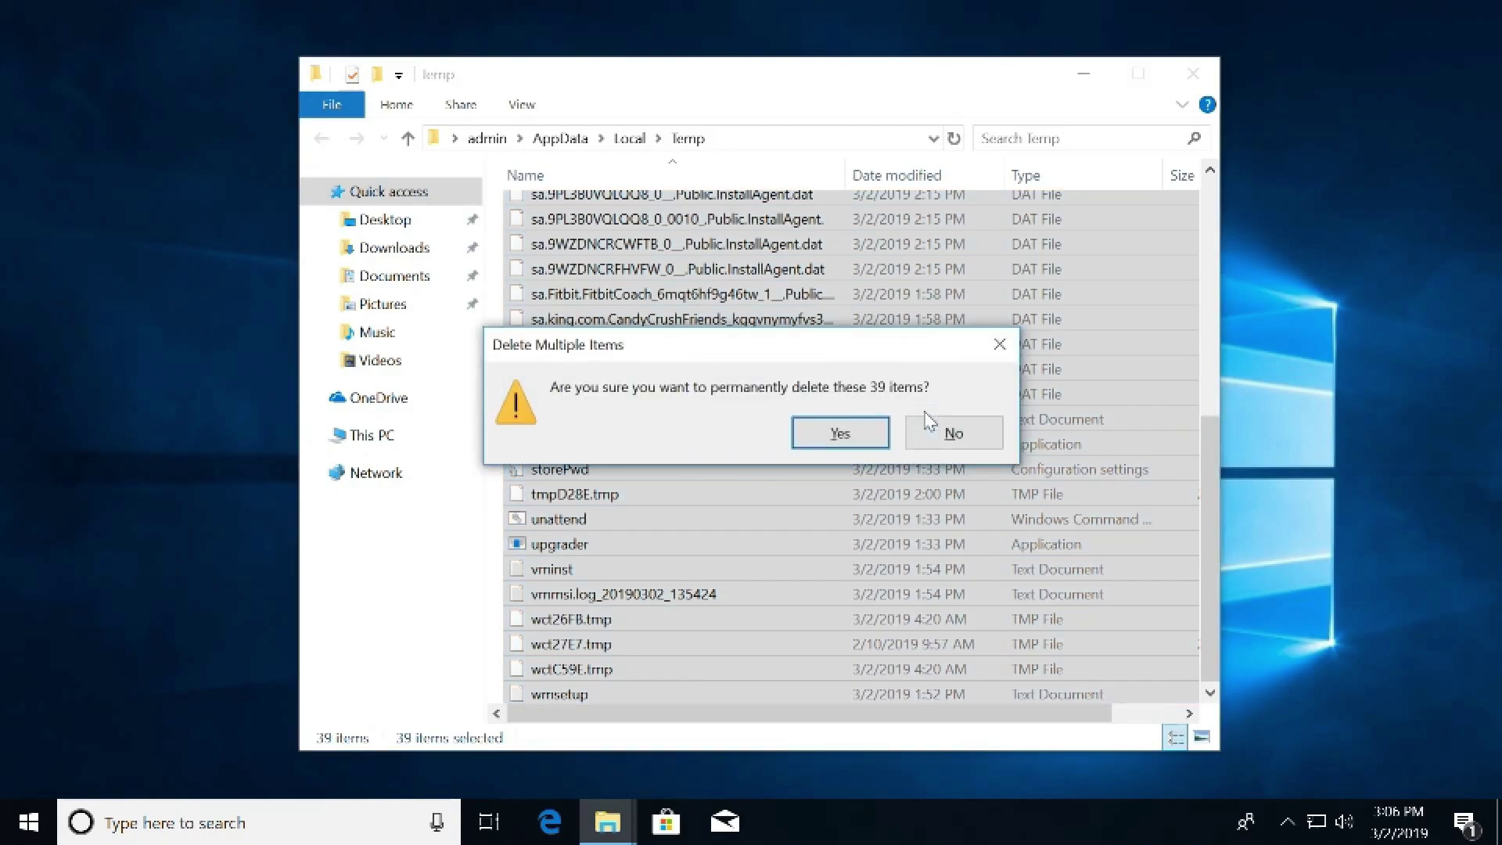
{"action": "left_click", "coordinate": [842, 442]}
{"action": "left_click", "coordinate": [625, 435]}
{"action": "left_click", "coordinate": [807, 471]}
Step: Try to permanently delete the remaining files in the user's Temp folder, dismiss the file-in-use dialog and close the folder
{"action": "key", "text": "shift+Delete"}
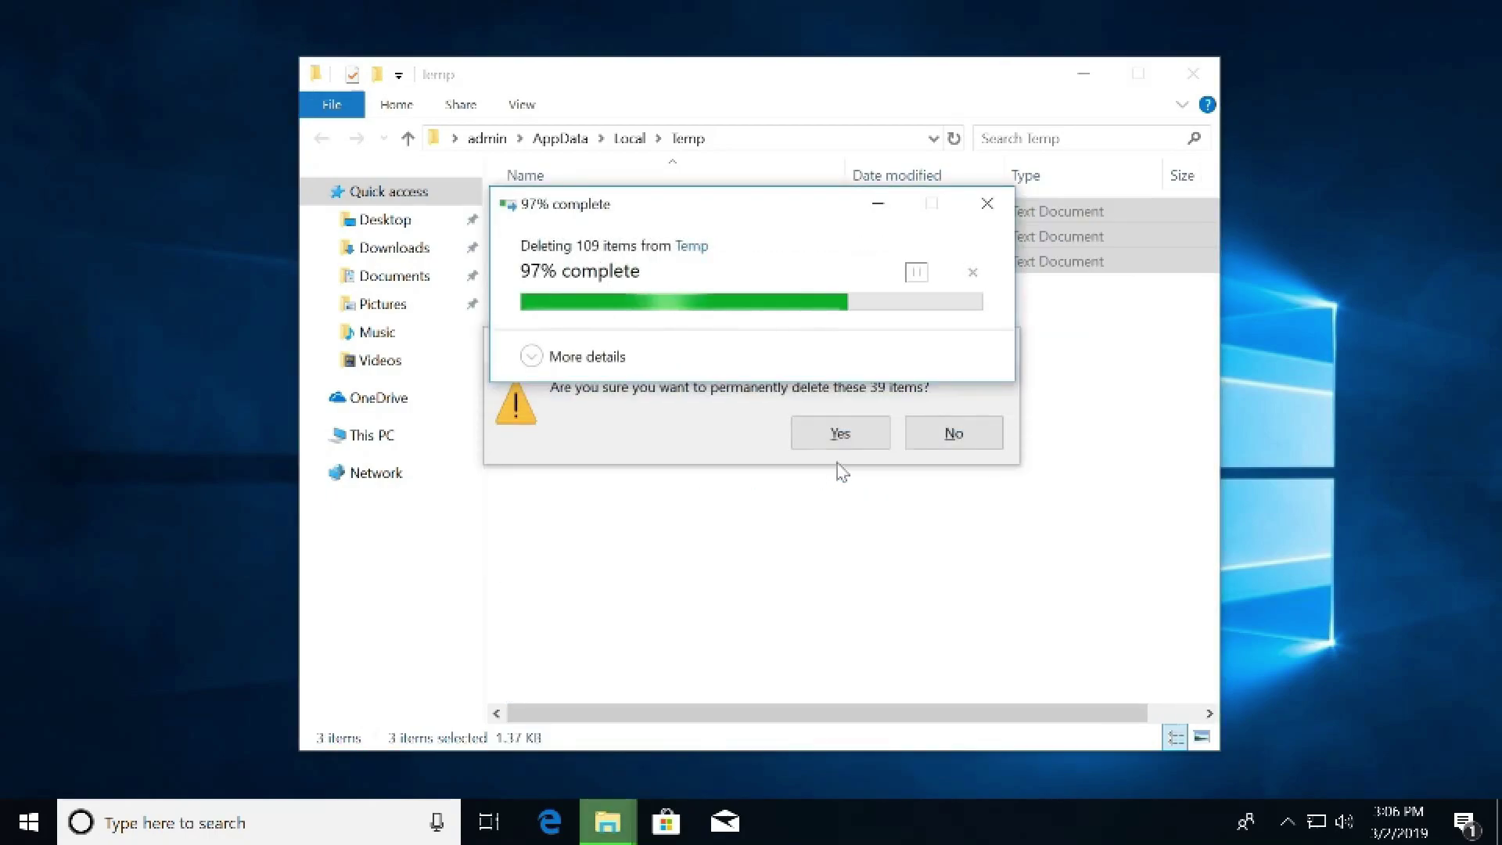
{"action": "left_click", "coordinate": [859, 429]}
{"action": "left_click", "coordinate": [626, 465]}
{"action": "left_click", "coordinate": [807, 502]}
{"action": "left_click", "coordinate": [626, 435]}
{"action": "left_click", "coordinate": [805, 469]}
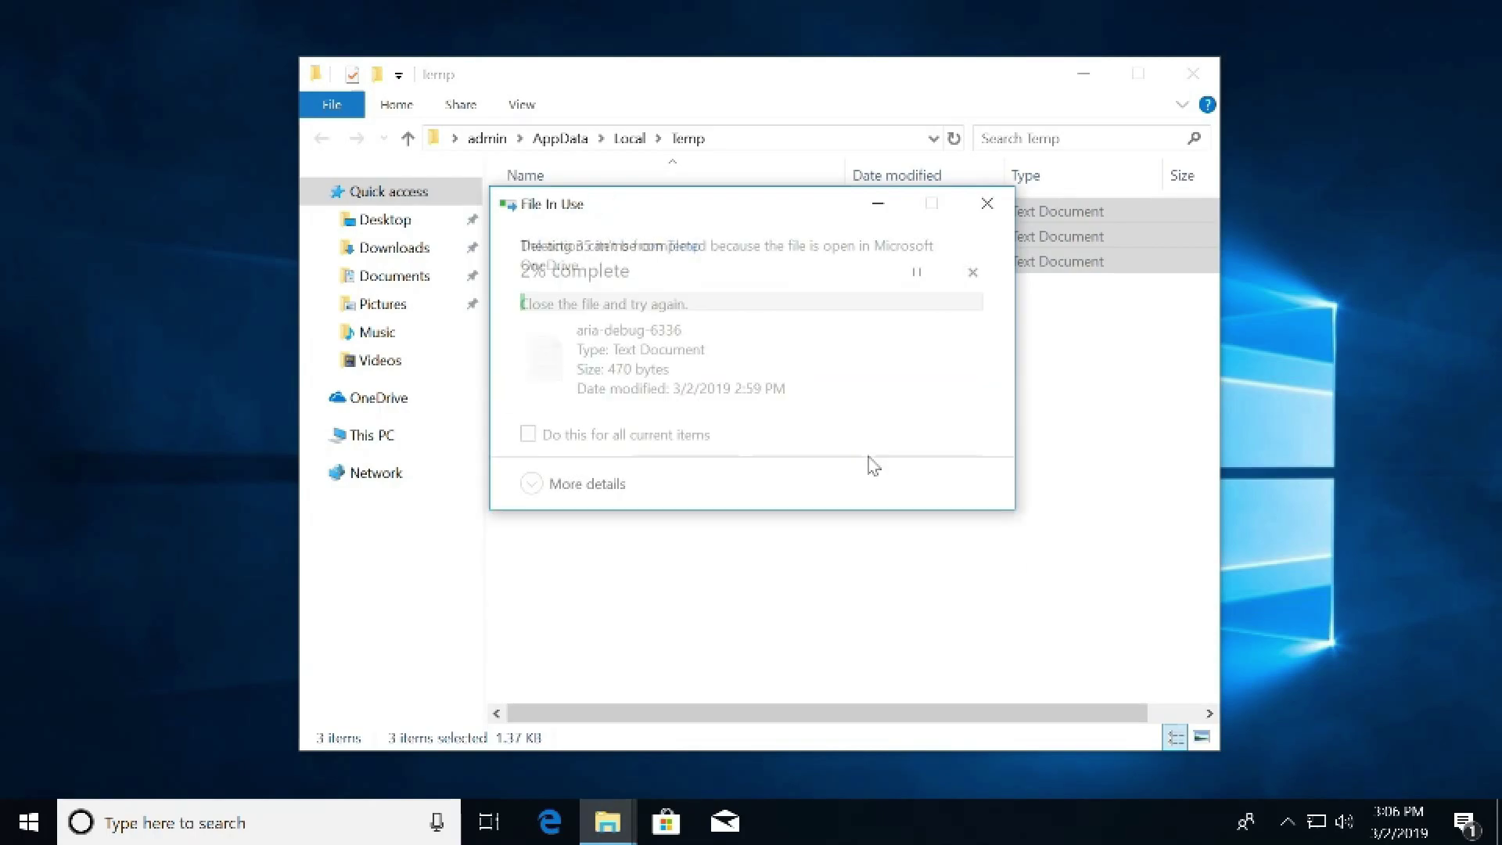
{"action": "left_click", "coordinate": [984, 205]}
{"action": "left_click", "coordinate": [1194, 72]}
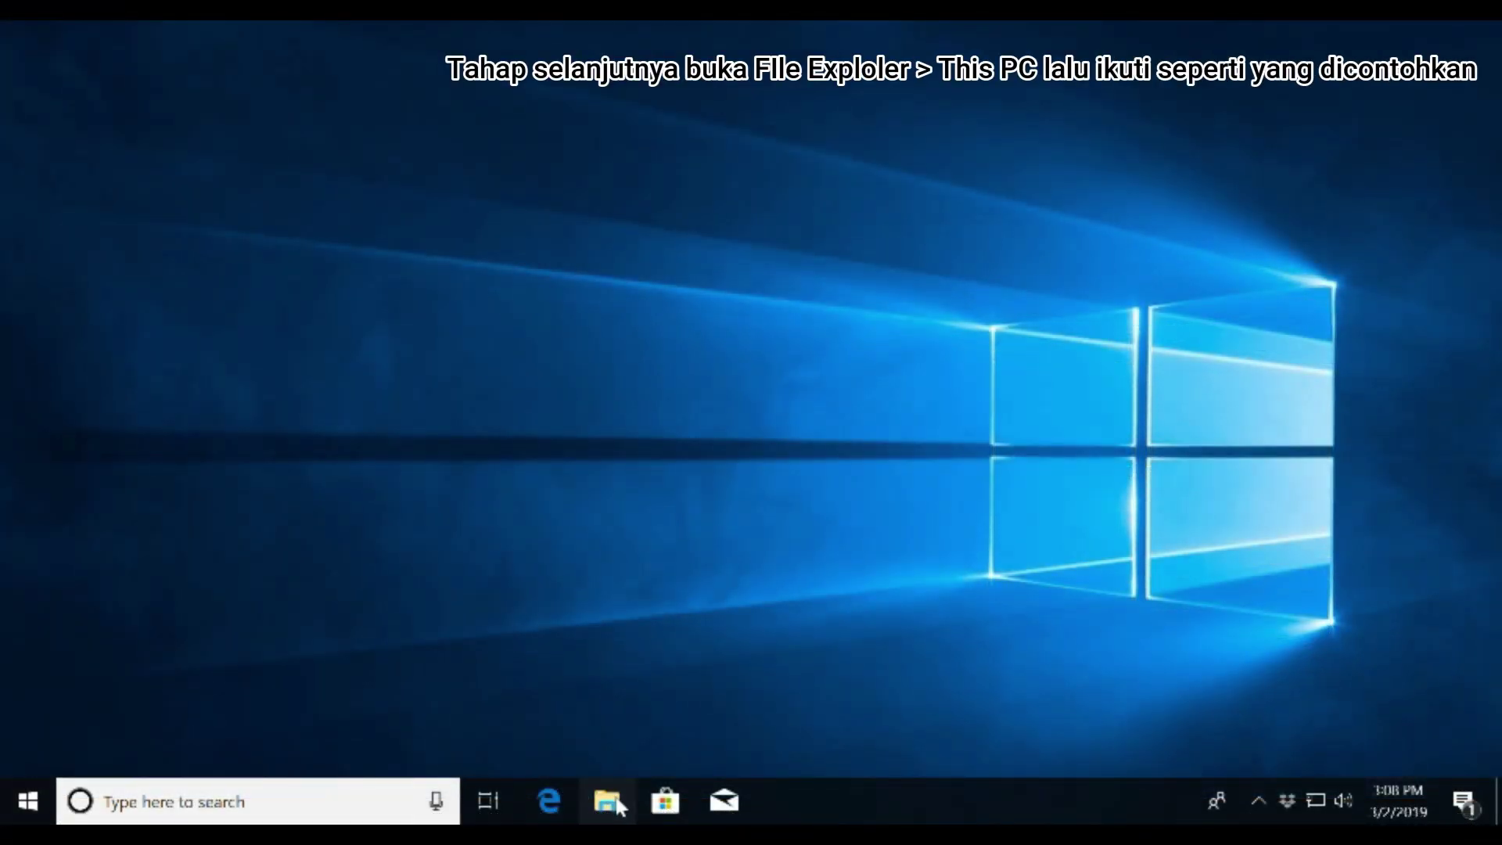
Step: Open the properties of Local Disk (C:) from This PC in File Explorer
{"action": "key", "text": "super+e"}
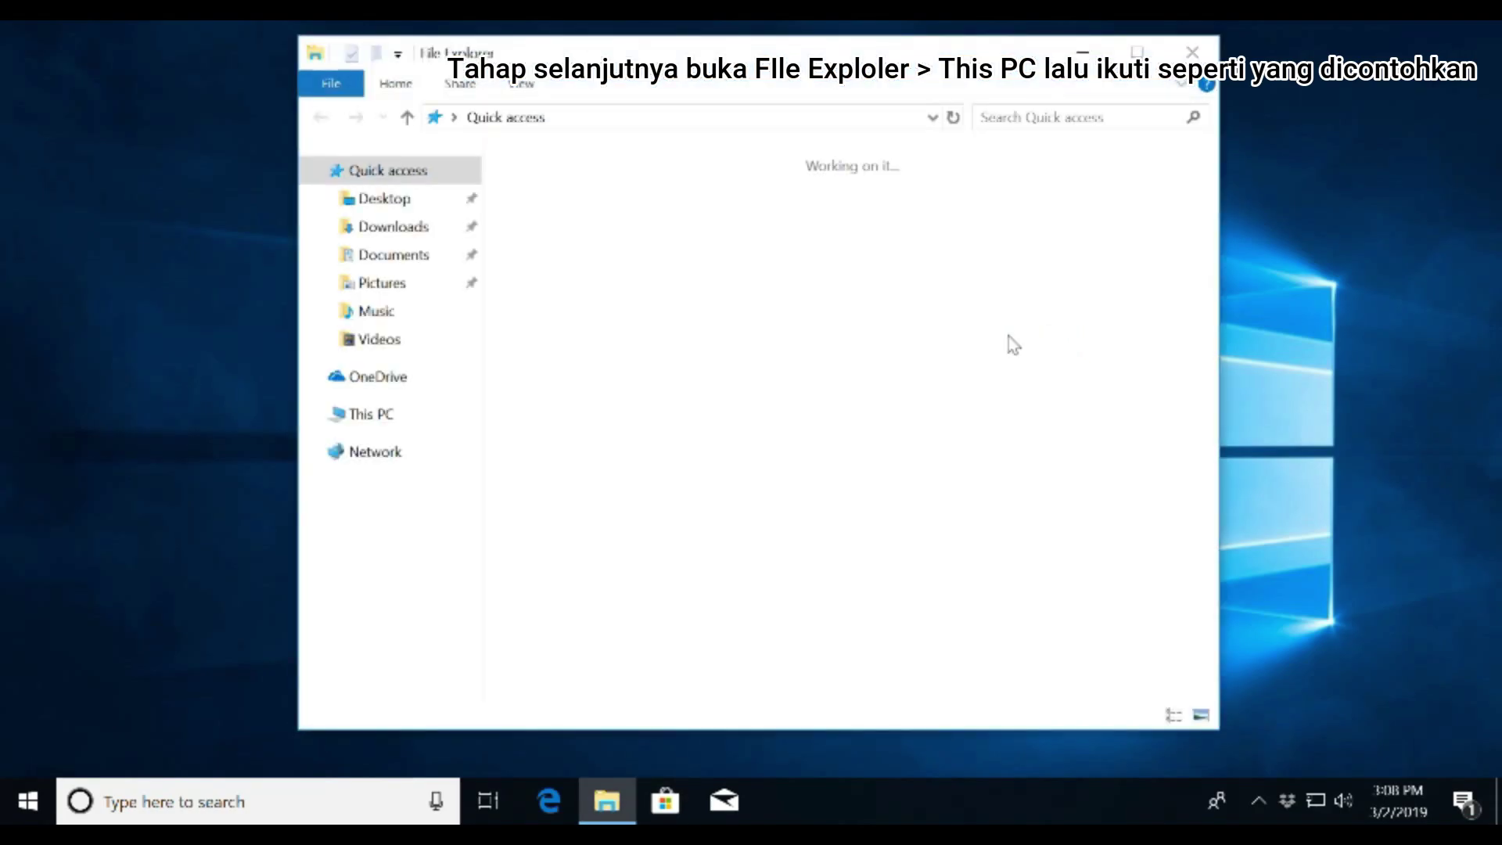
{"action": "left_click", "coordinate": [371, 415]}
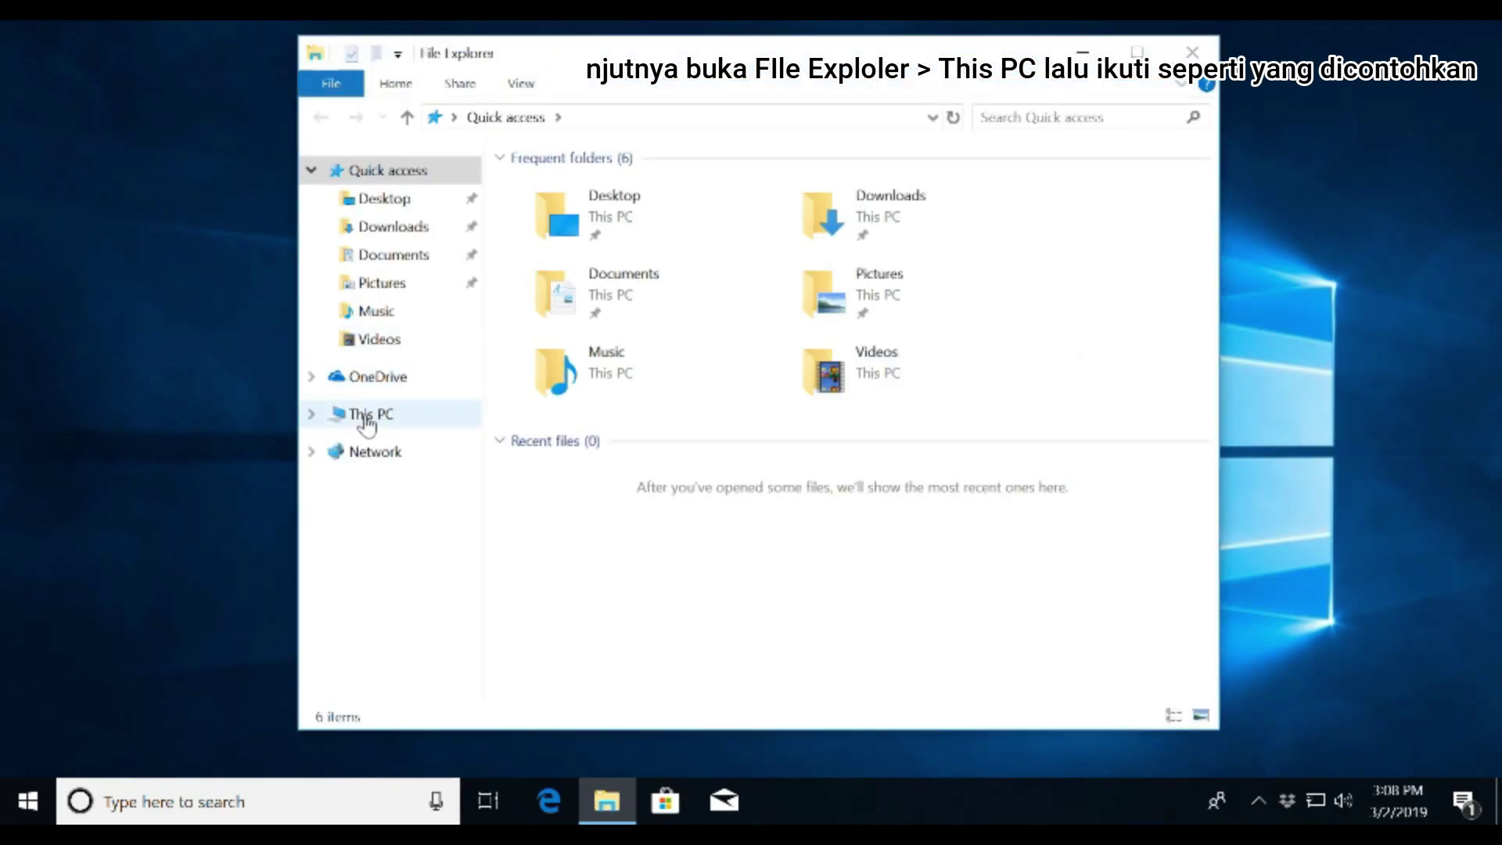
{"action": "left_click", "coordinate": [721, 515]}
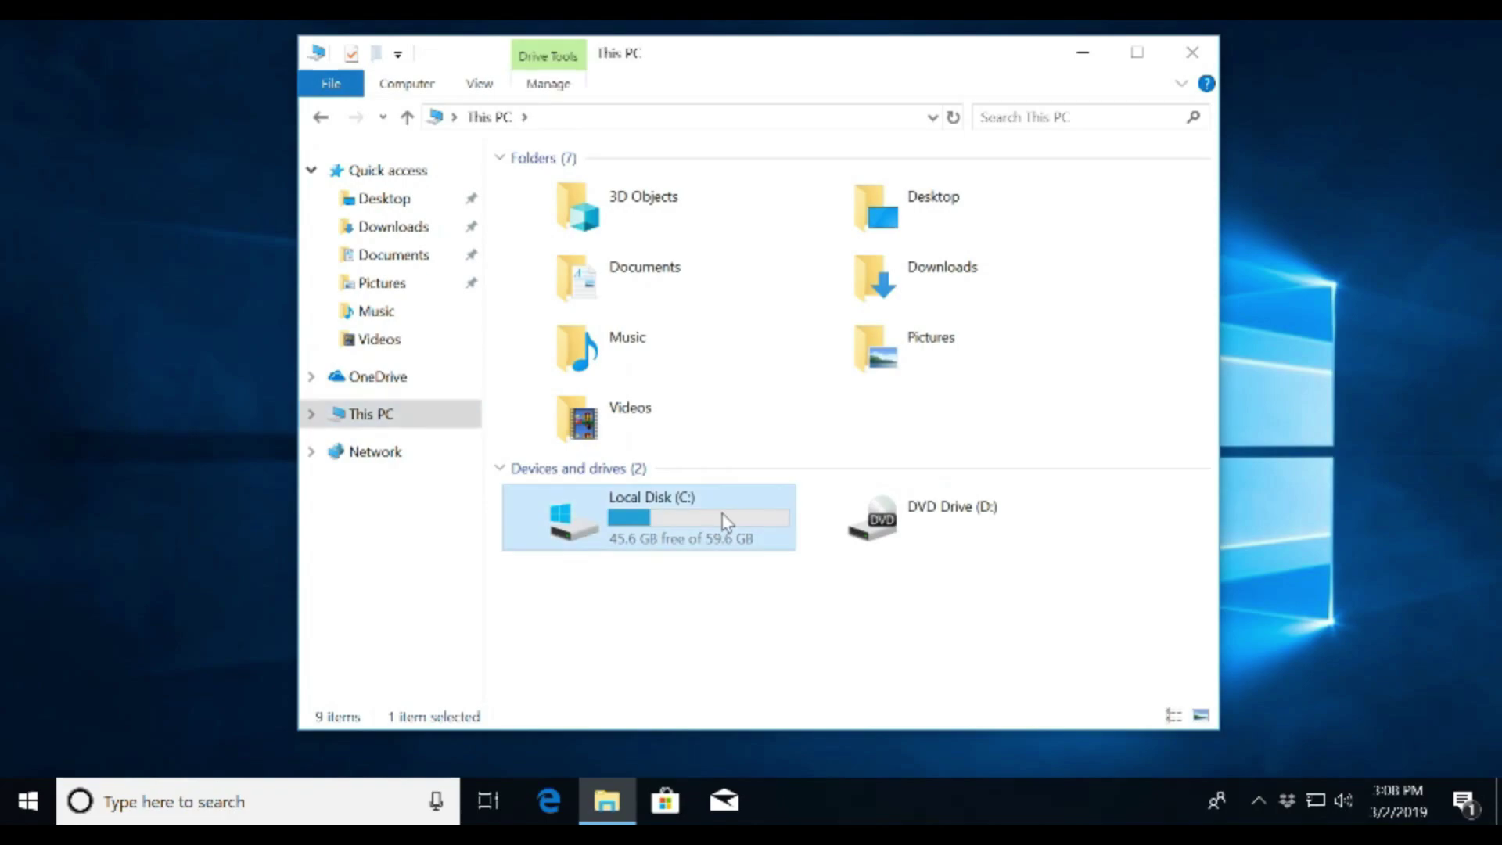
{"action": "key", "text": "shift+F10"}
{"action": "left_click", "coordinate": [857, 761]}
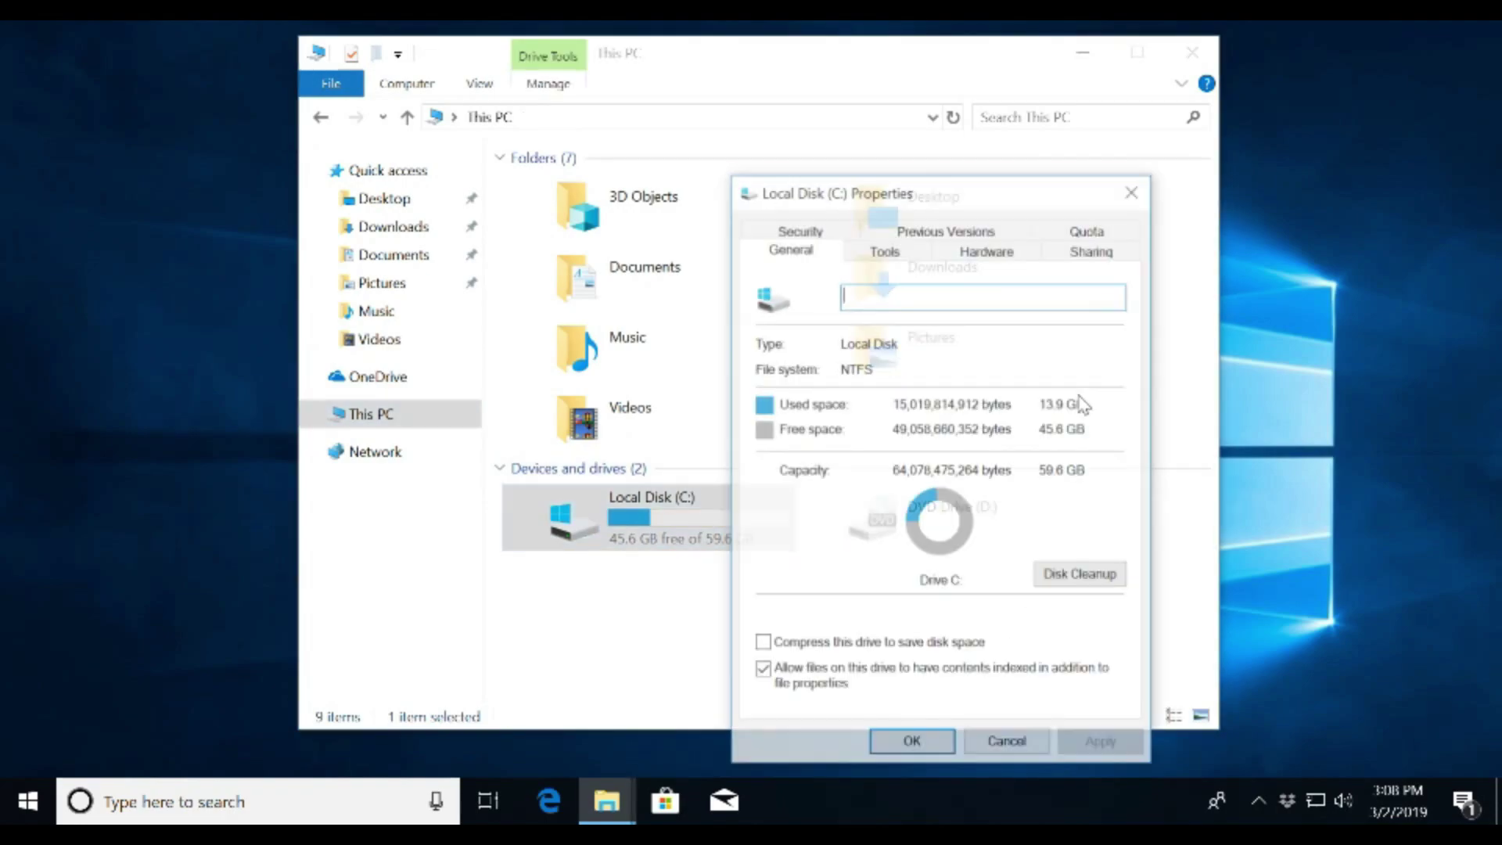
Step: Run Disk Cleanup on drive C including system files, delete the preselected files, and close the drive properties and File Explorer
{"action": "left_click", "coordinate": [1068, 575]}
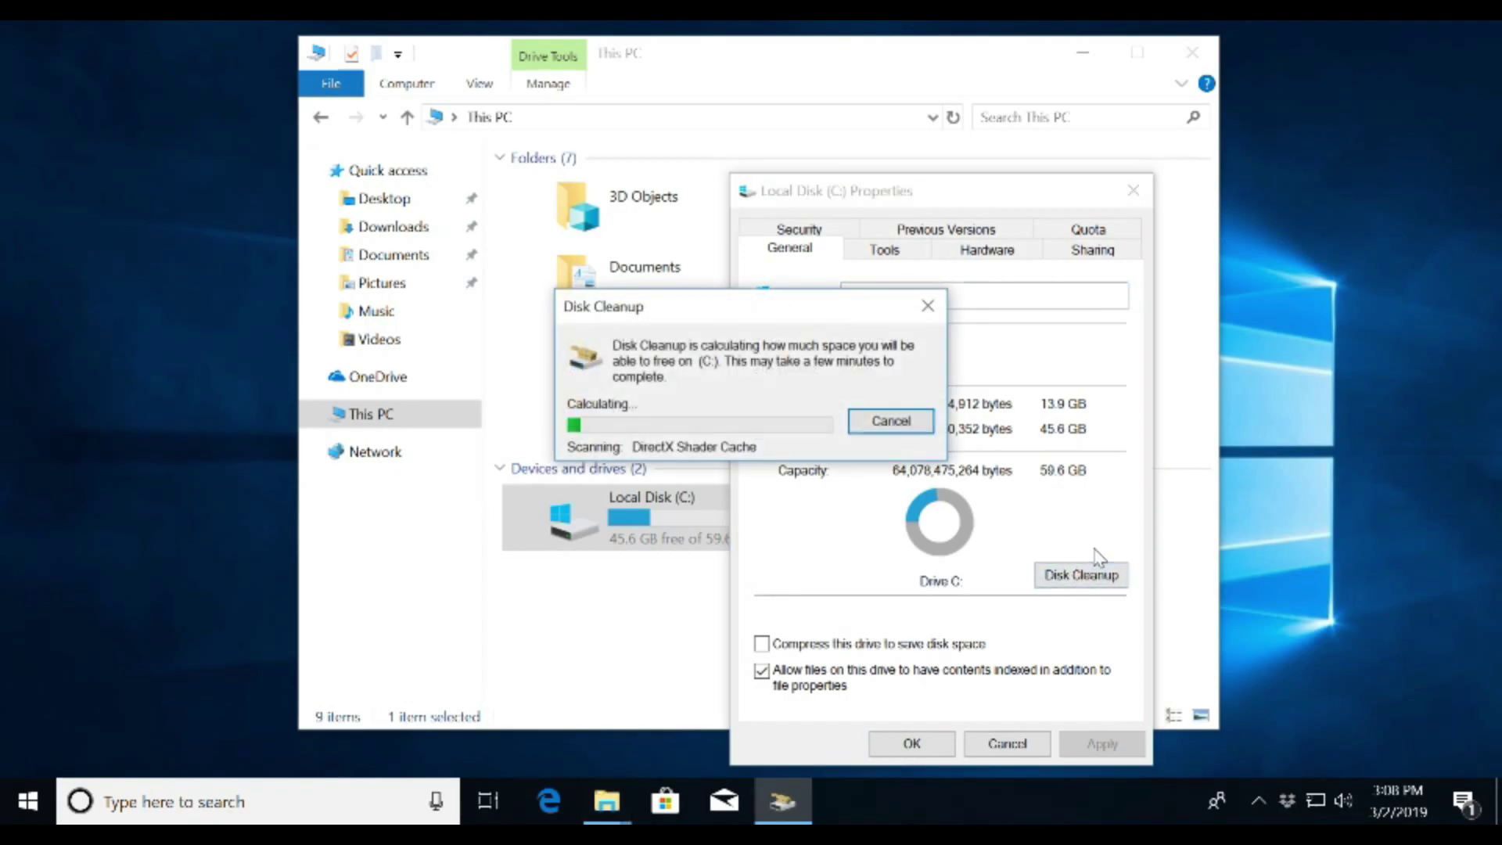
{"action": "mouse_move", "coordinate": [534, 295]}
{"action": "left_mouse_down"}
{"action": "mouse_move", "coordinate": [536, 316]}
{"action": "mouse_move", "coordinate": [543, 270]}
{"action": "left_mouse_up"}
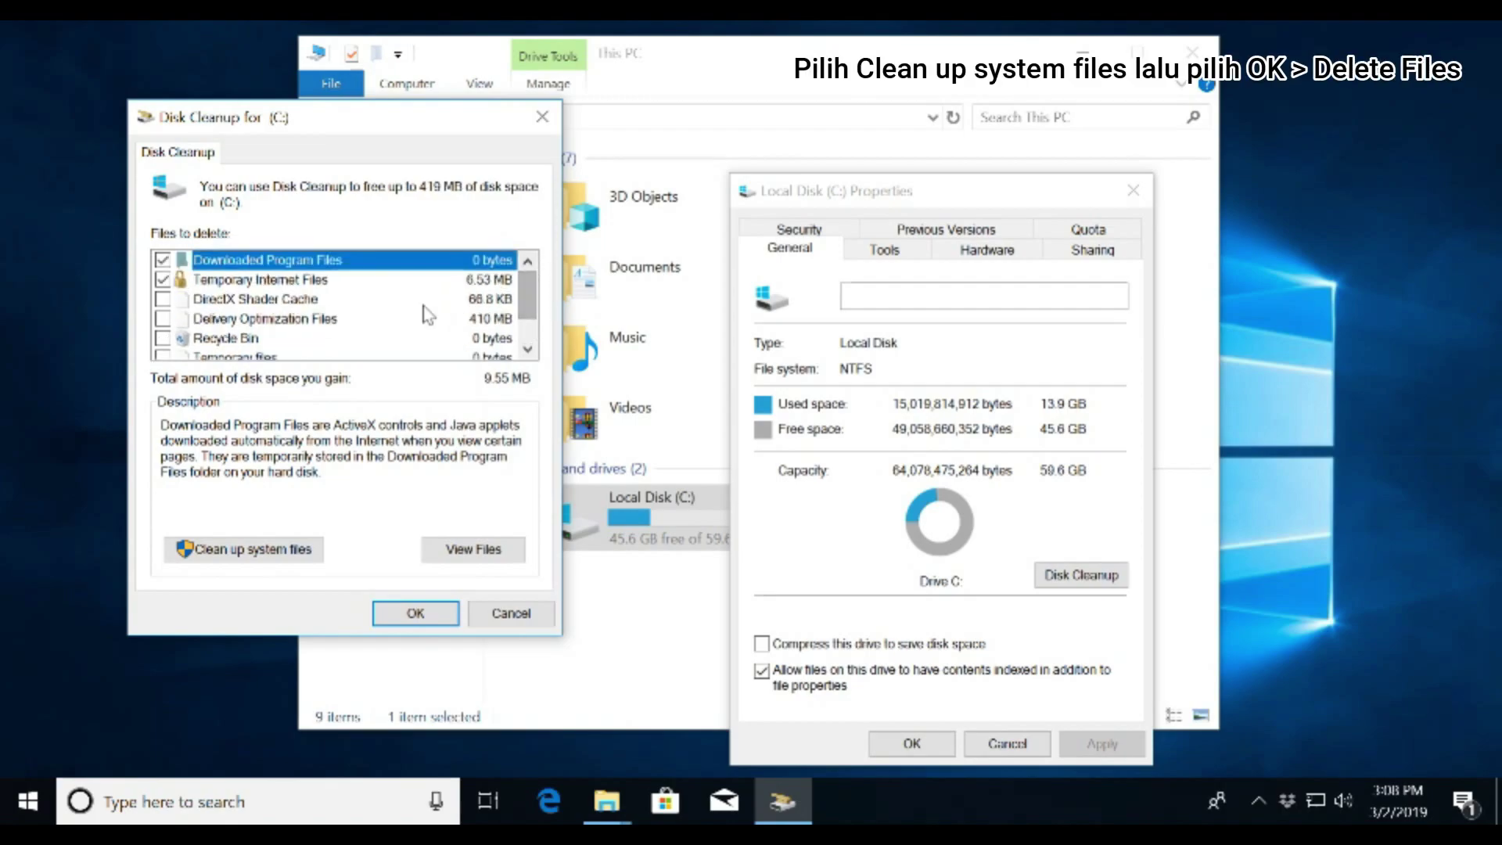
{"action": "left_click", "coordinate": [254, 549]}
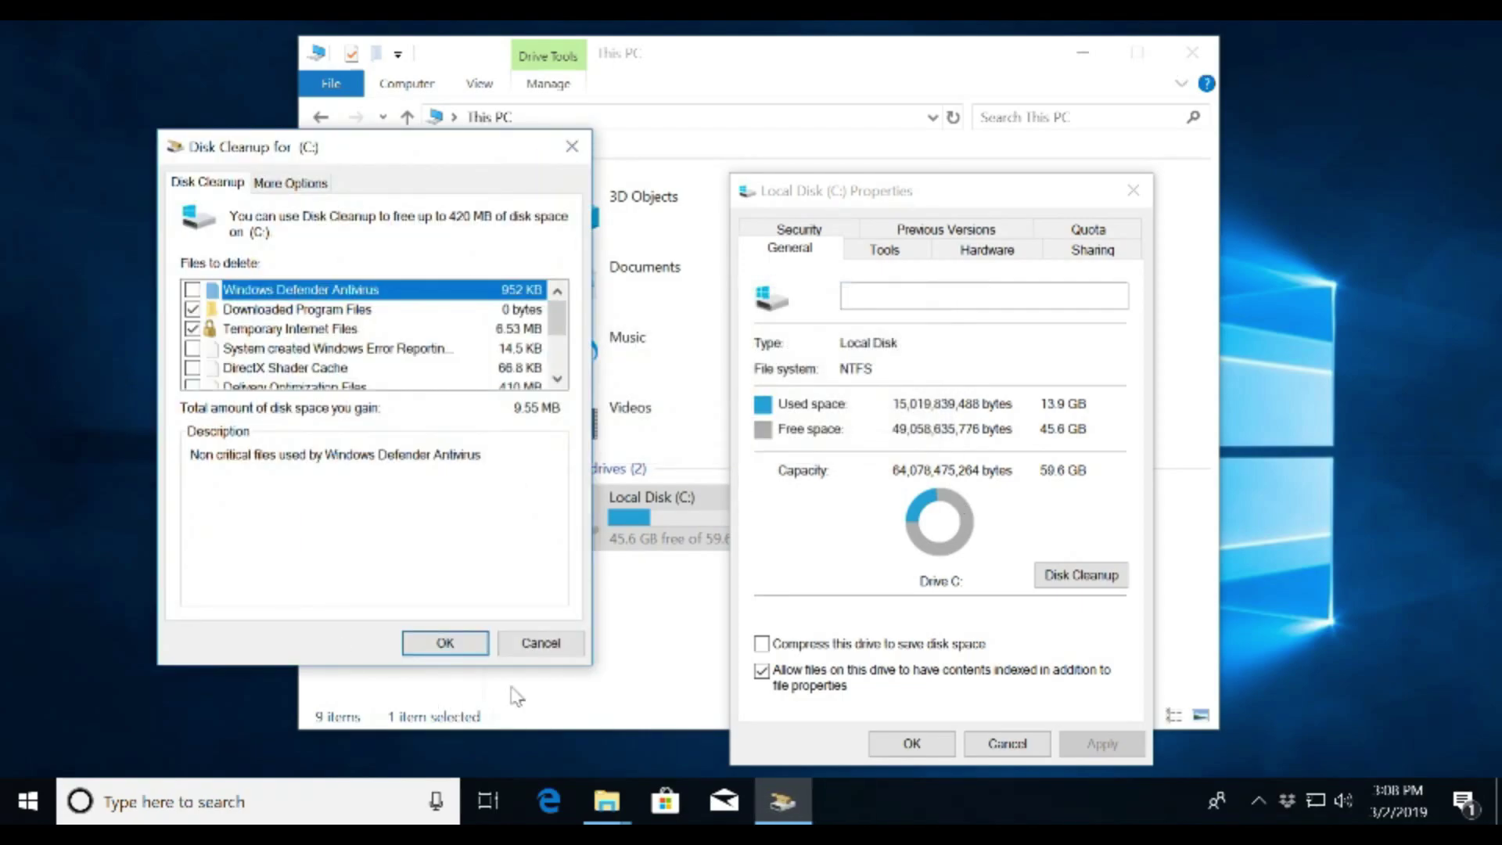
{"action": "left_click", "coordinate": [456, 646]}
{"action": "left_click", "coordinate": [801, 401]}
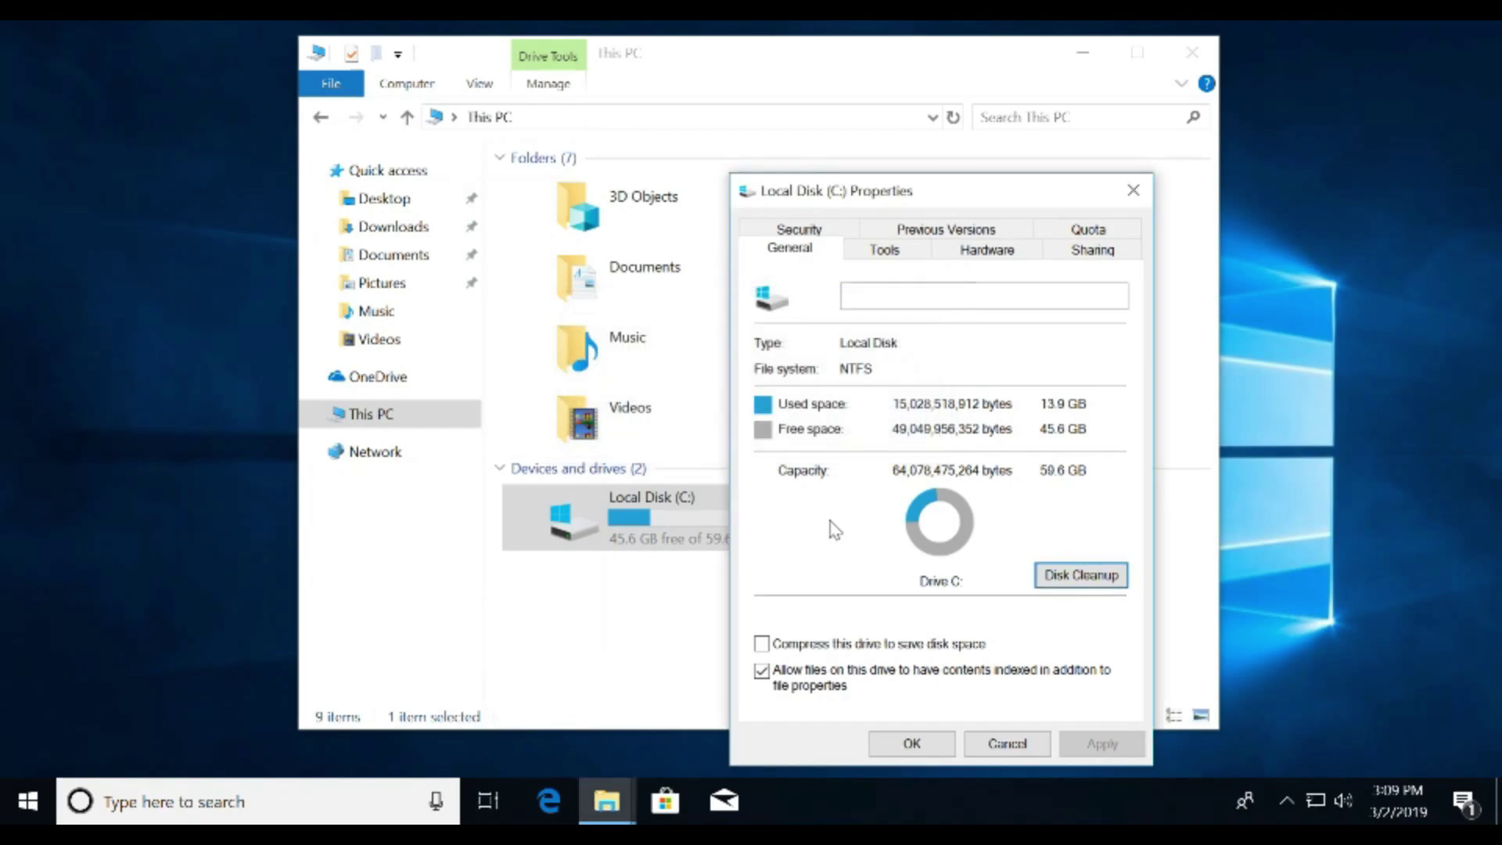
{"action": "left_click", "coordinate": [910, 743]}
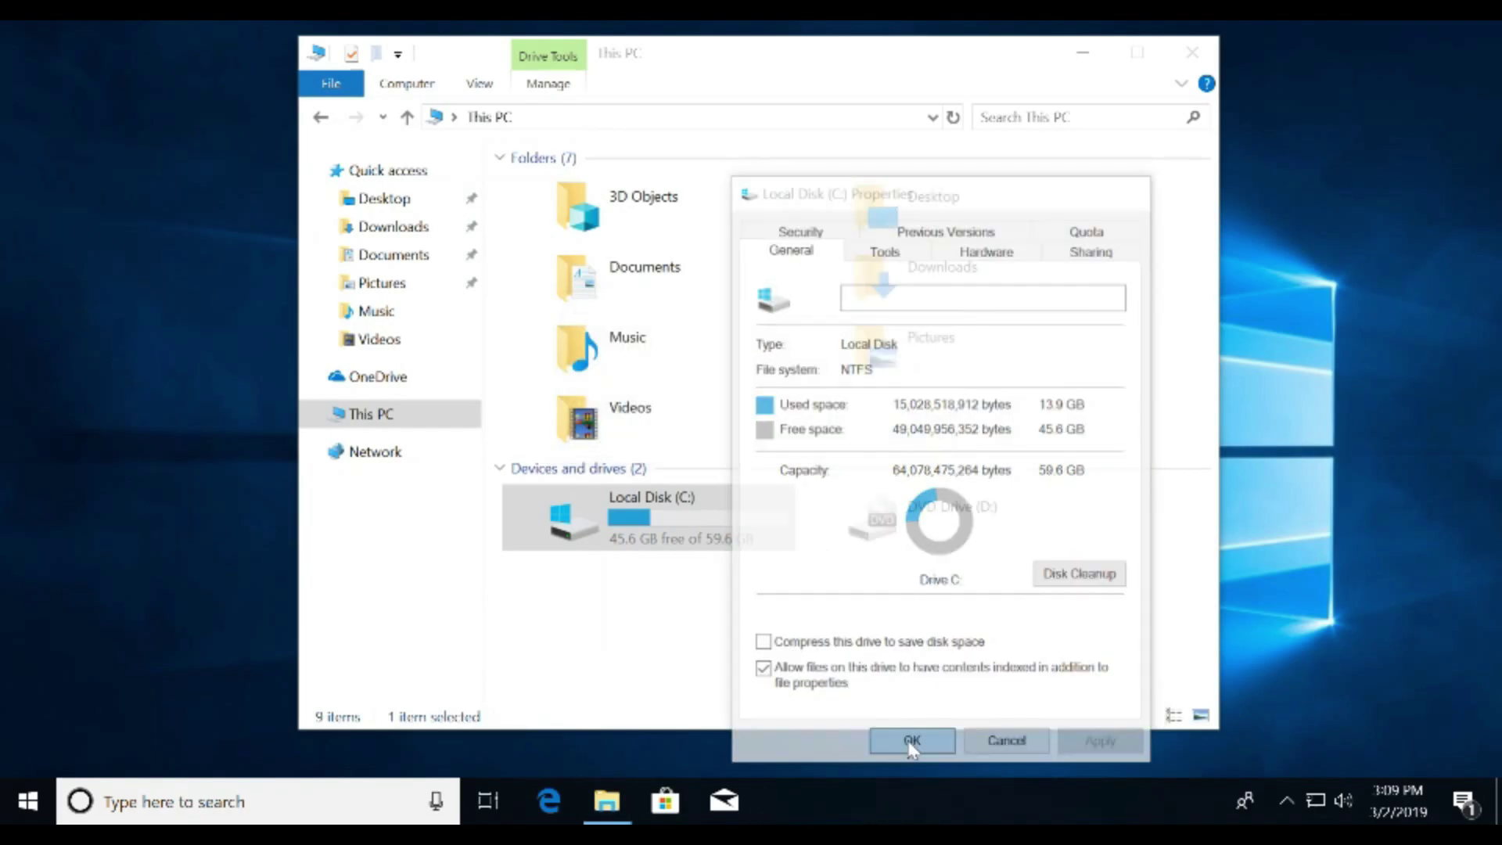
{"action": "left_click", "coordinate": [1208, 54]}
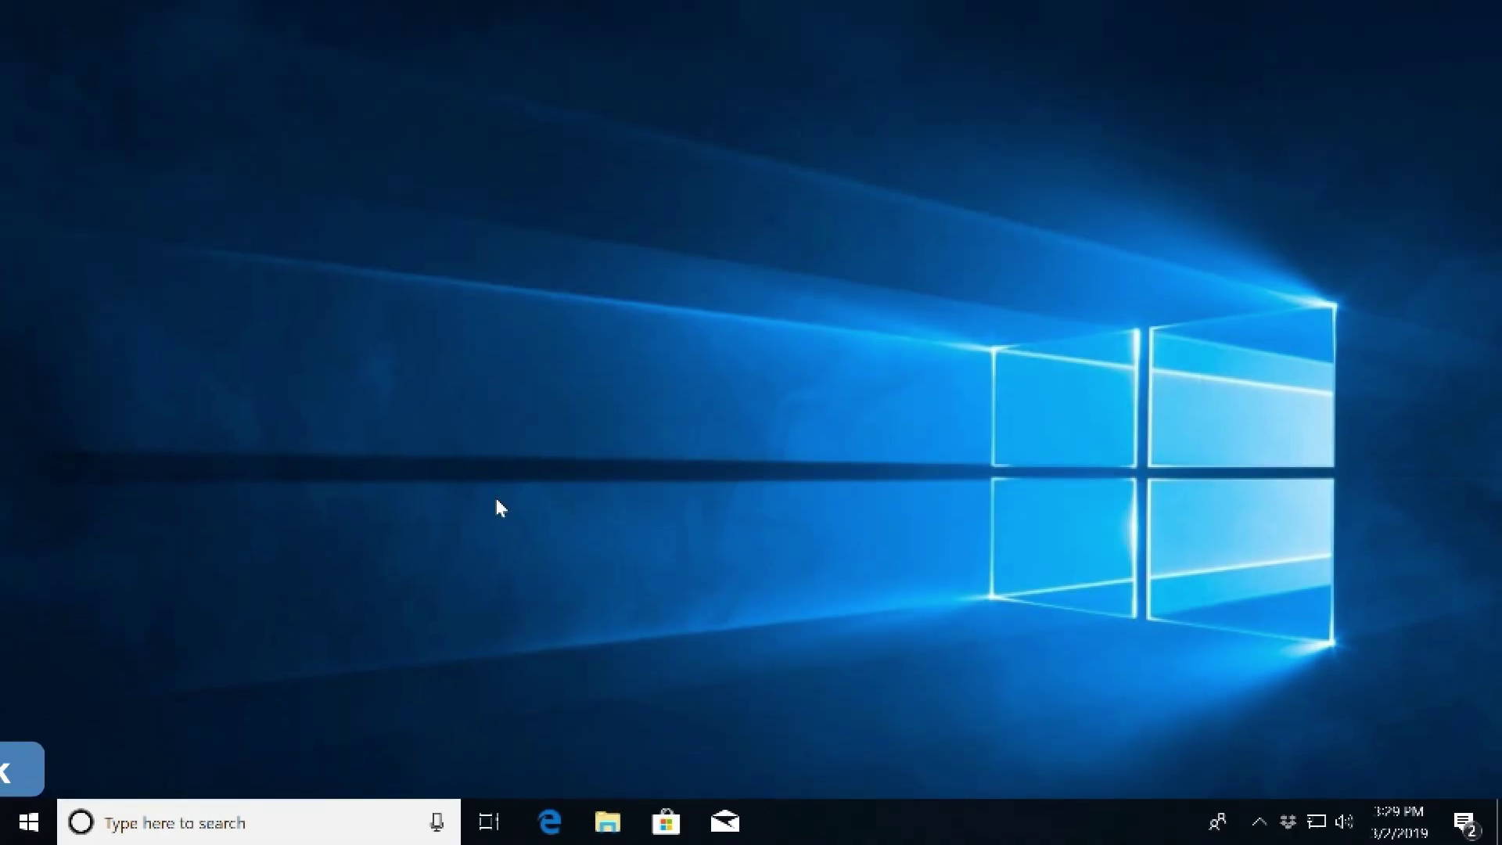
Step: Open Registry Editor by running "regedit" and allow it to make changes to the device
{"action": "key", "text": "super+r"}
{"action": "type", "text": "rege"}
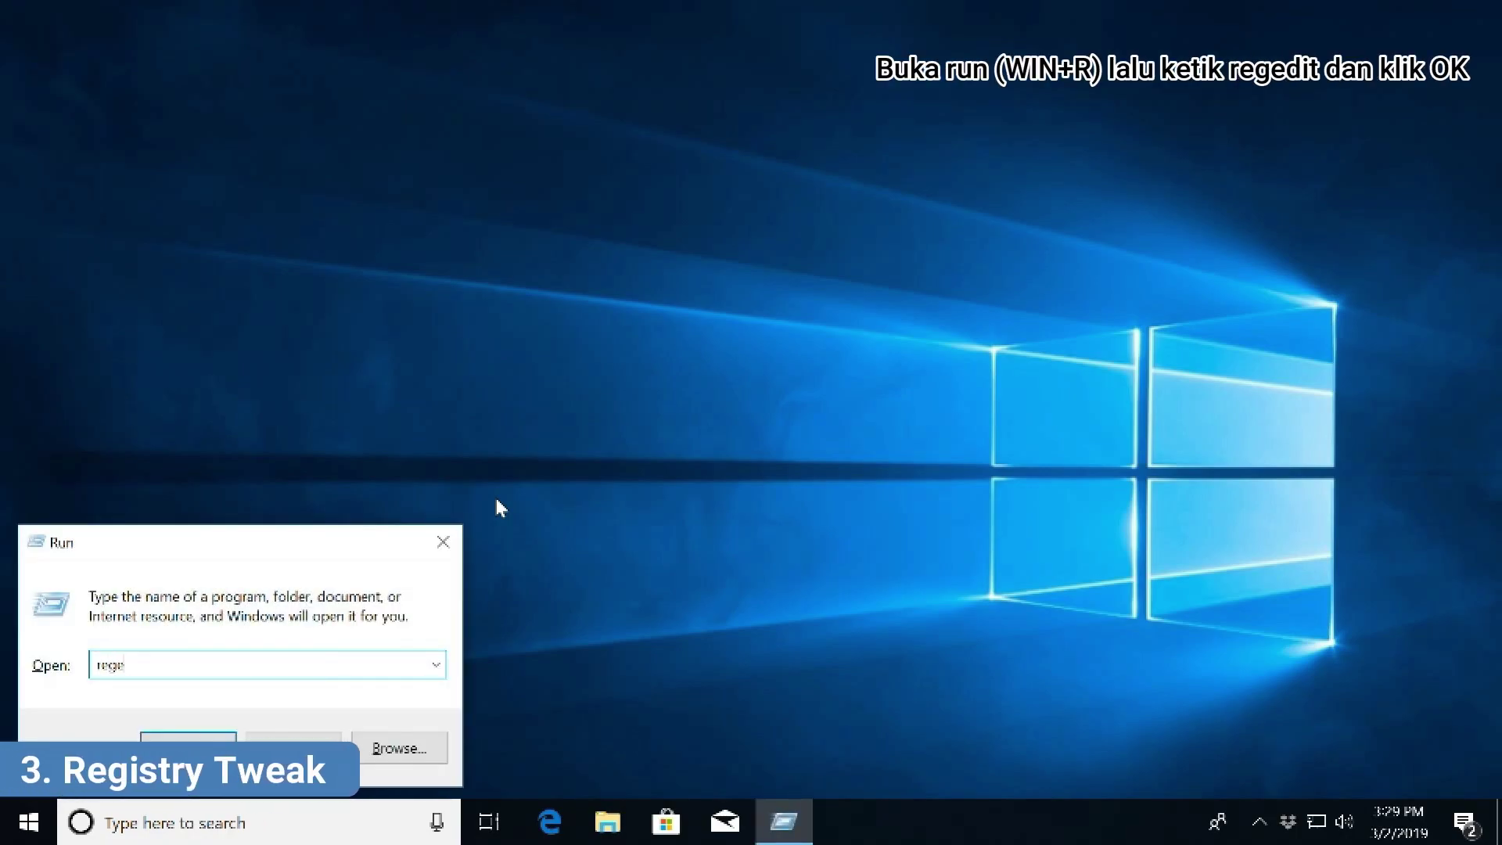
{"action": "type", "text": "dit"}
{"action": "key", "text": "Return"}
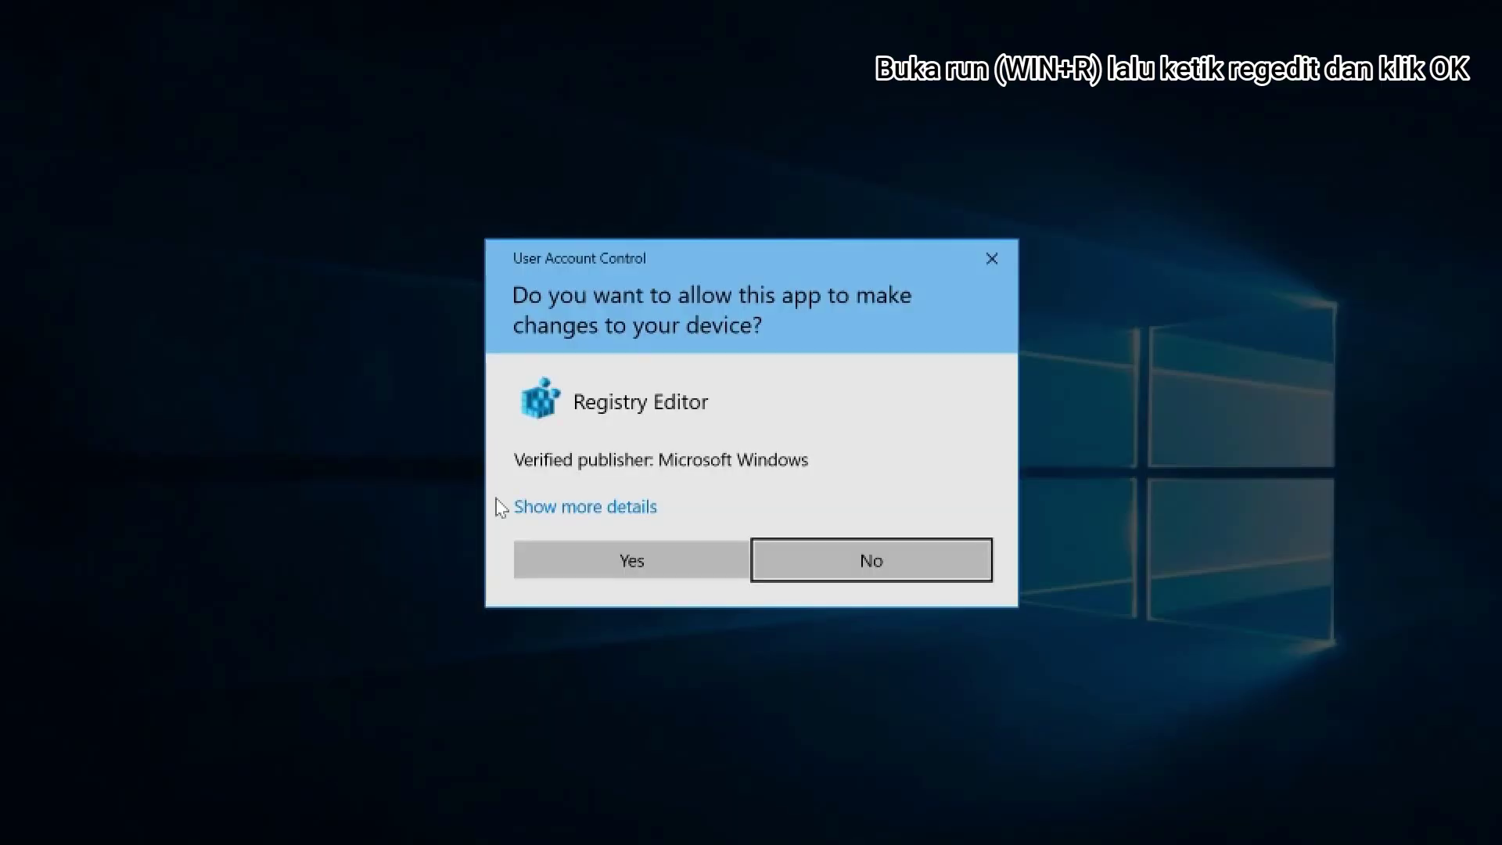
{"action": "left_click", "coordinate": [579, 570]}
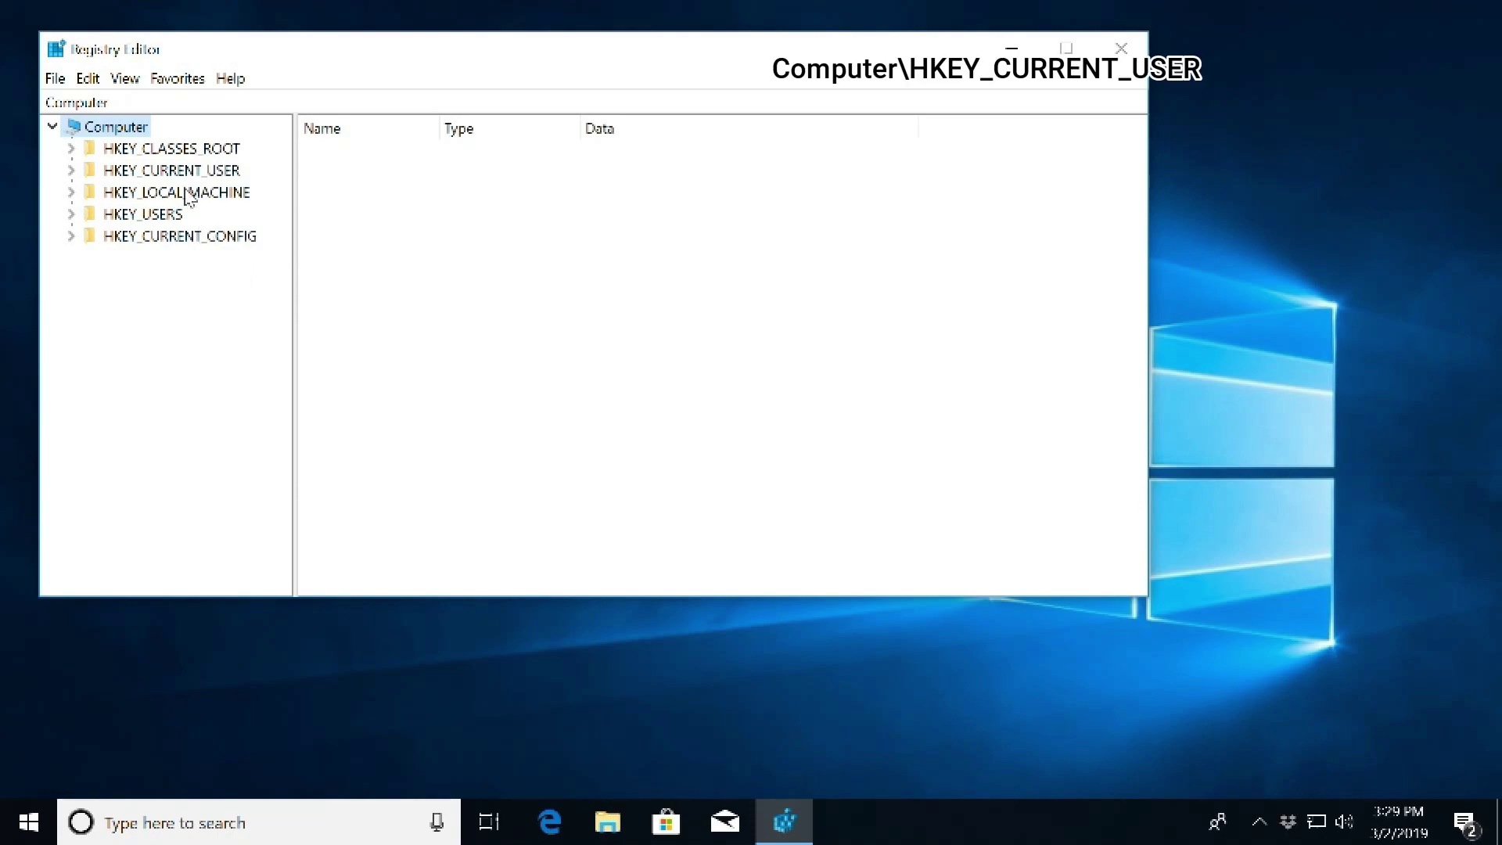
Step: Set the MouseHoverTime value to 10 in the registry key HKEY_CURRENT_USER\Control Panel\Mouse
{"action": "double_click", "coordinate": [148, 170]}
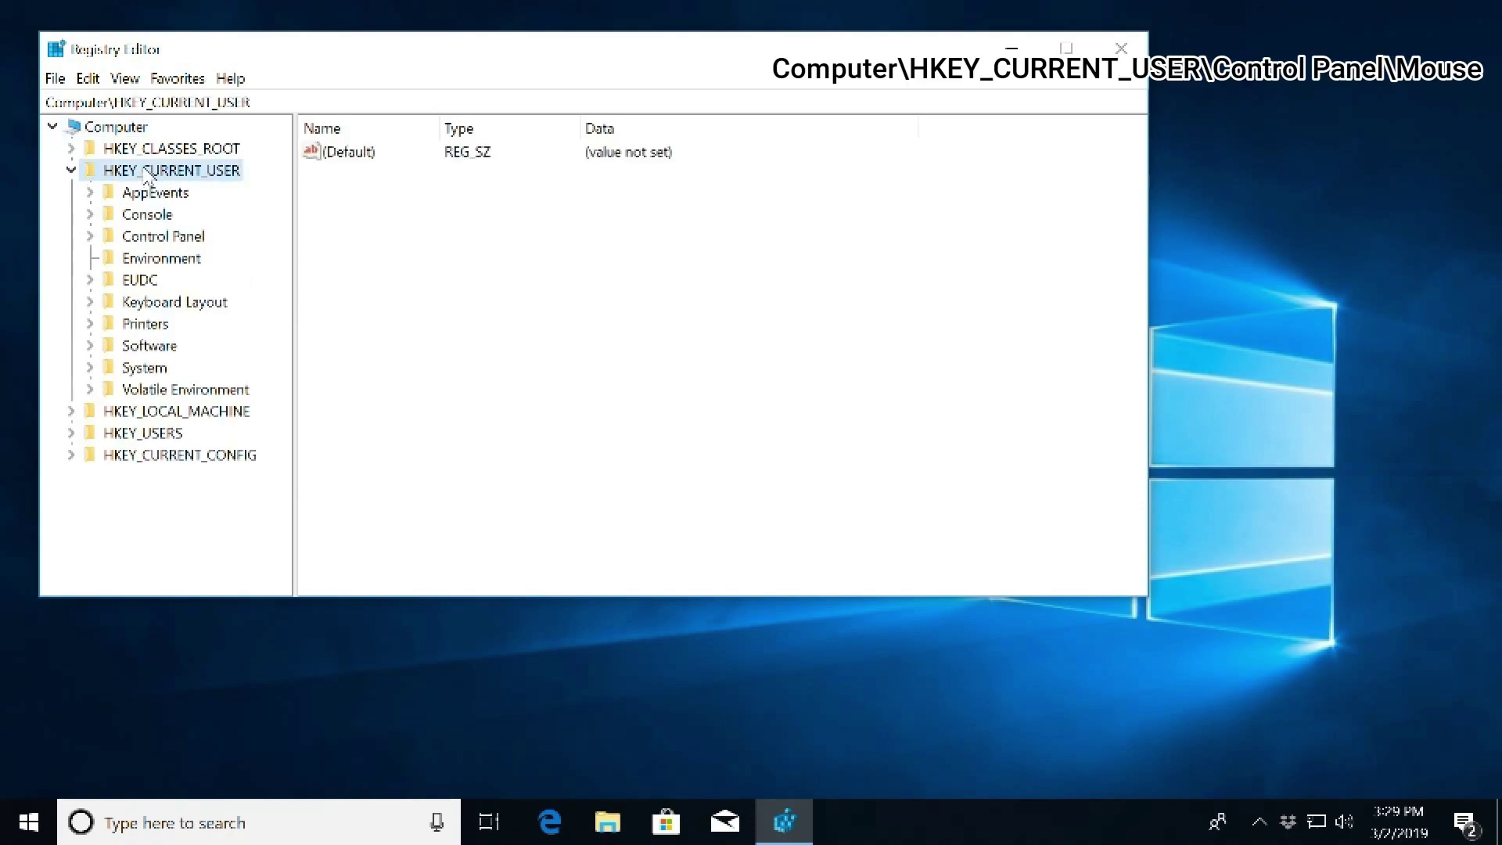
{"action": "double_click", "coordinate": [163, 237]}
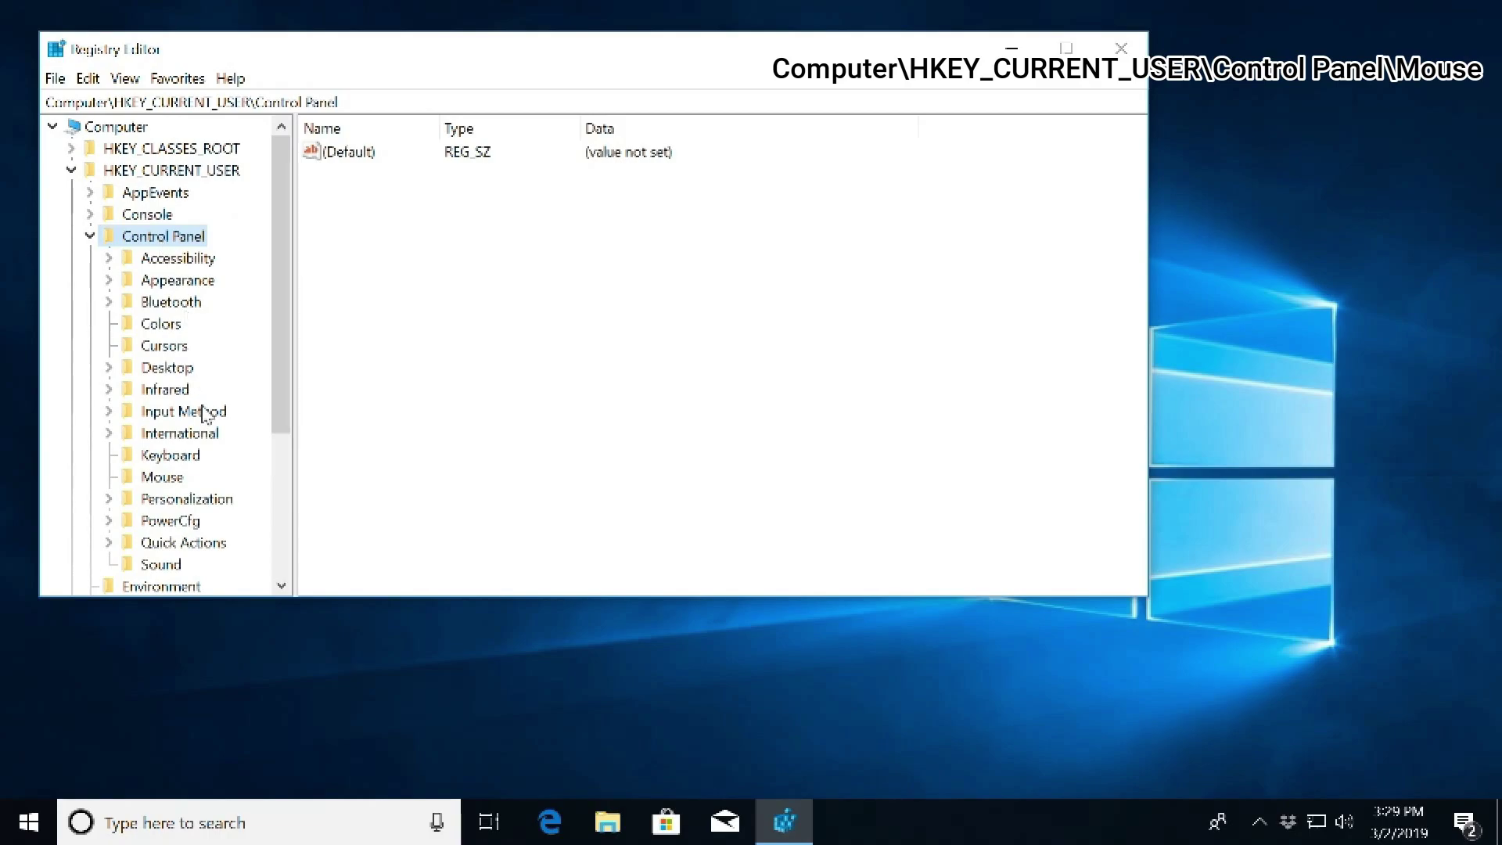
{"action": "left_click", "coordinate": [162, 478]}
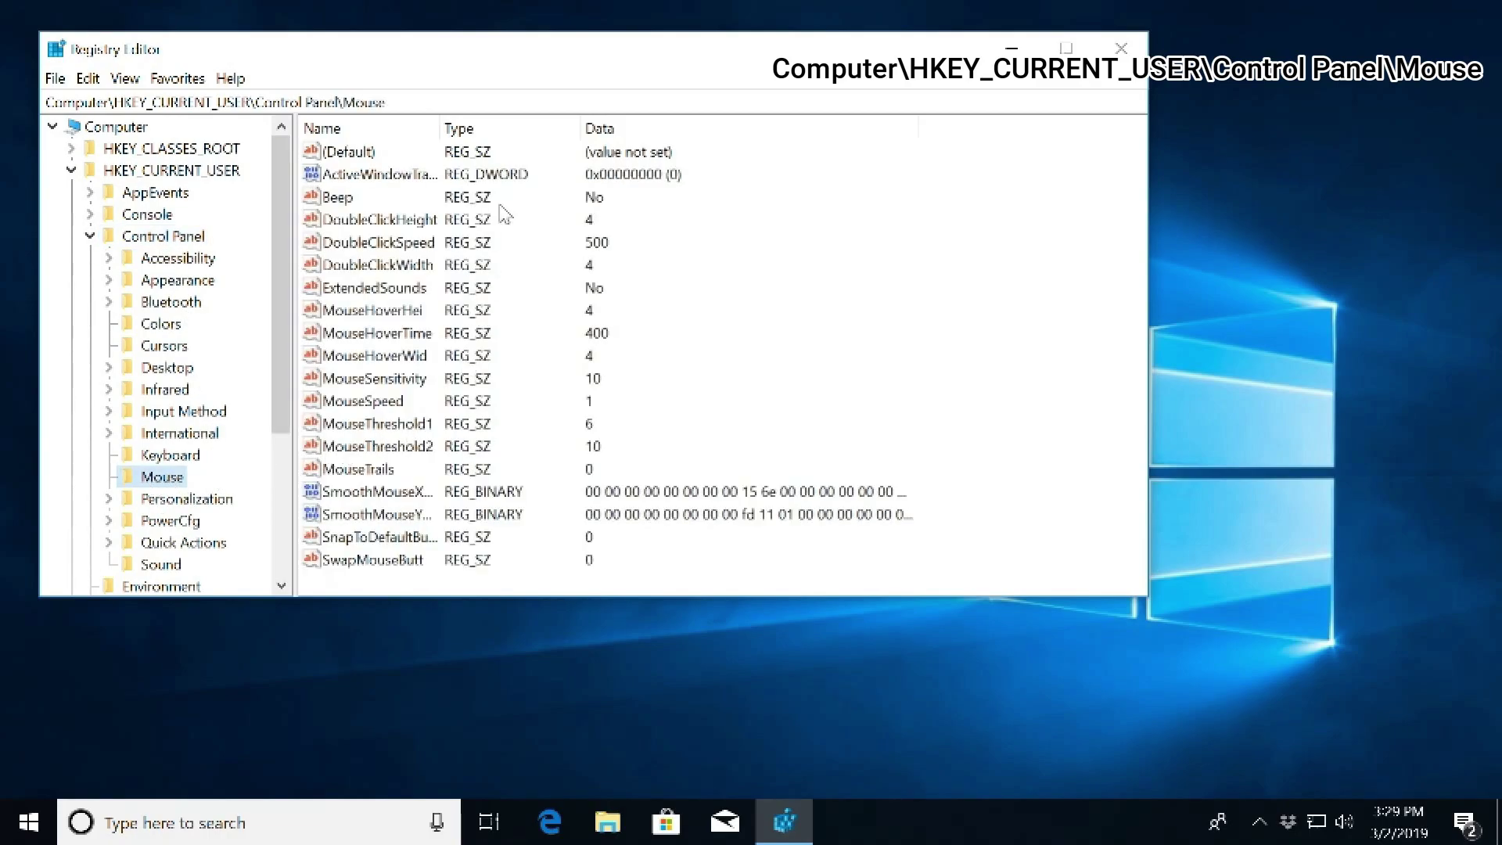
{"action": "left_click", "coordinate": [389, 337]}
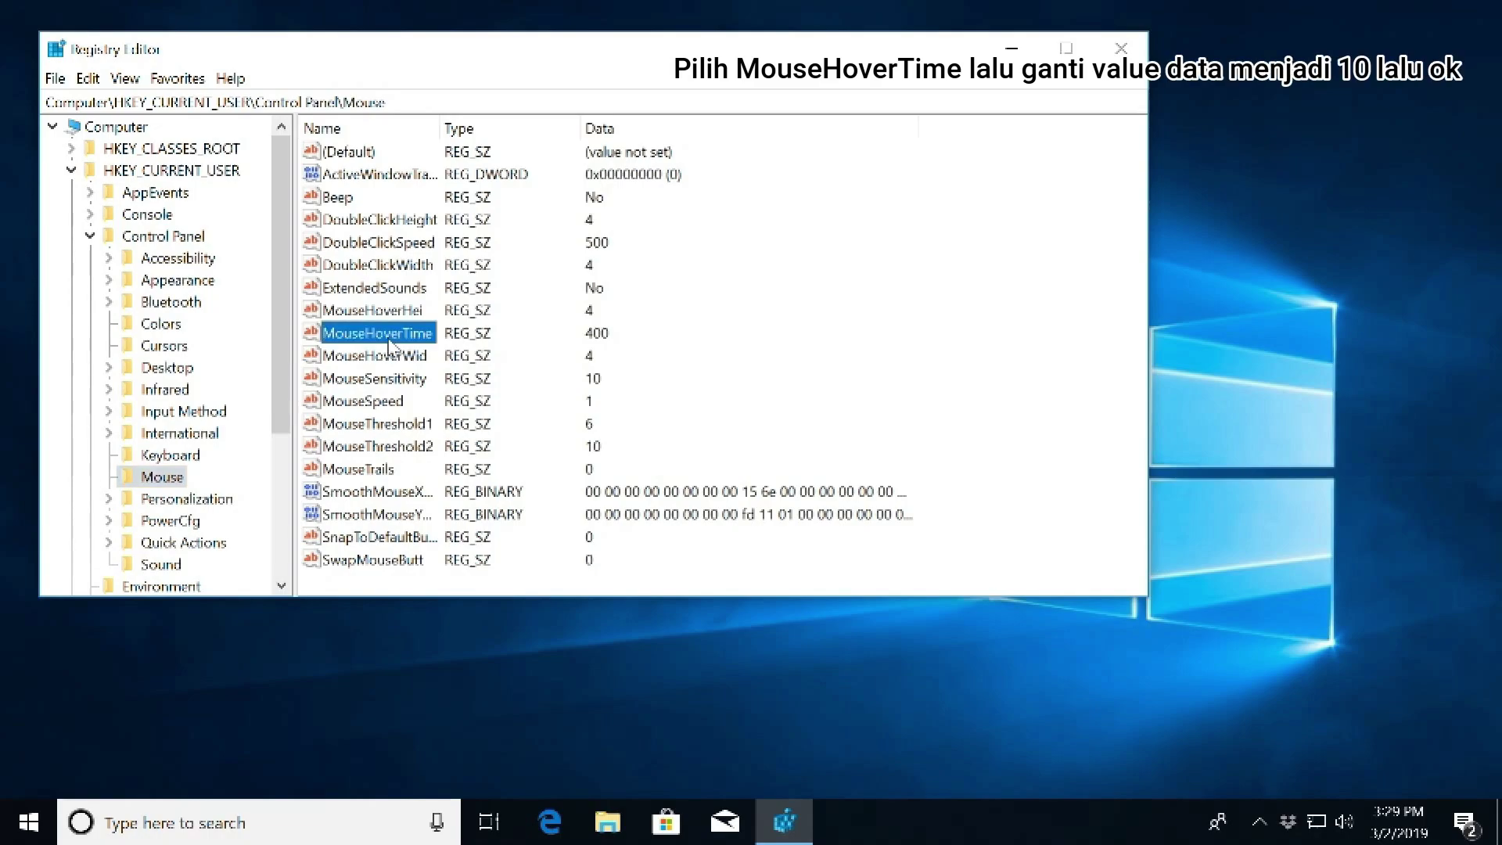
{"action": "double_click", "coordinate": [388, 343]}
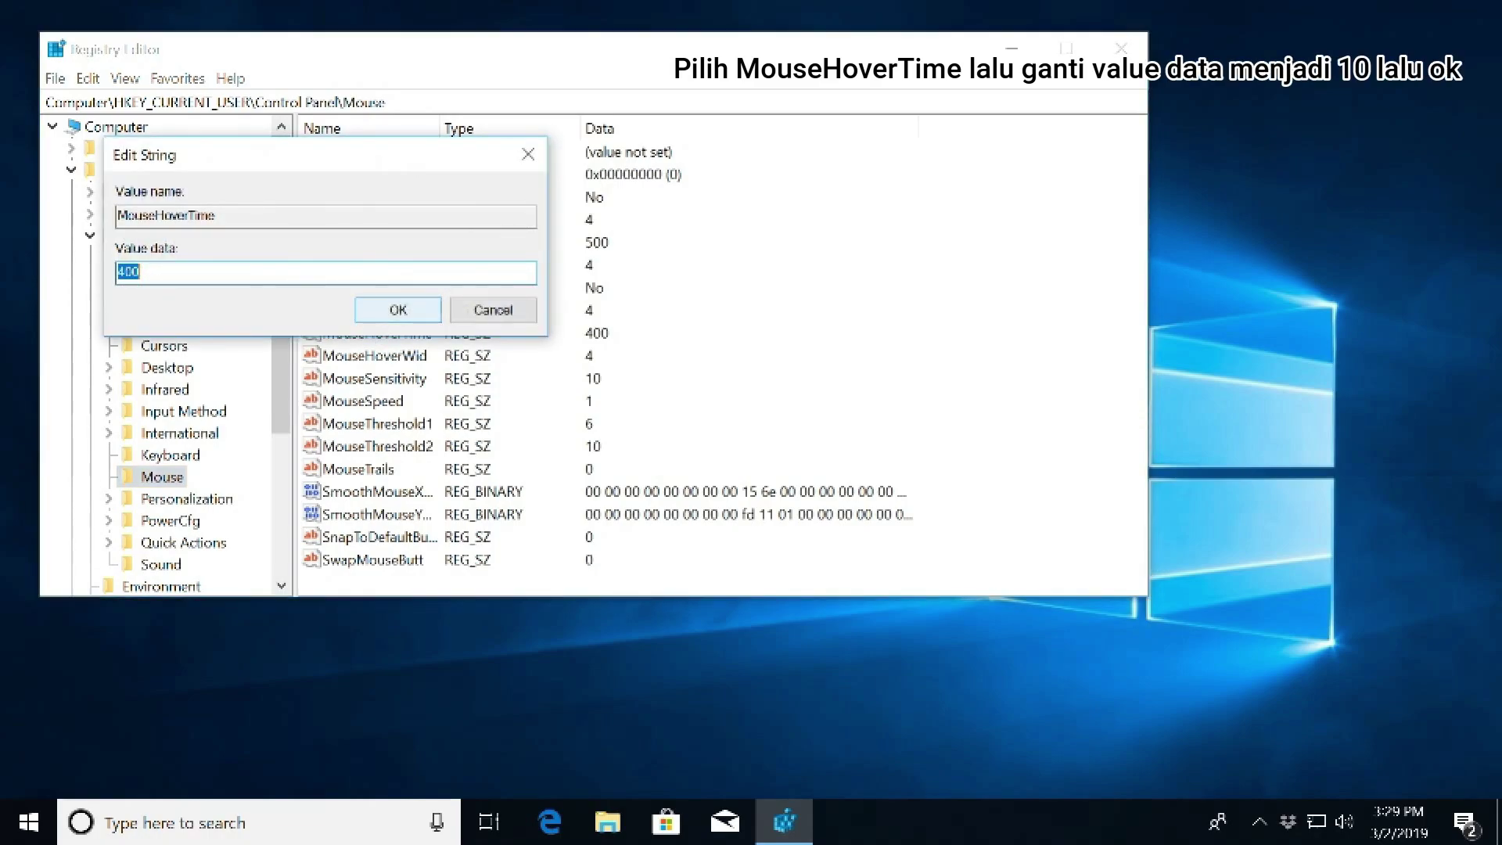
{"action": "left_click", "coordinate": [376, 313]}
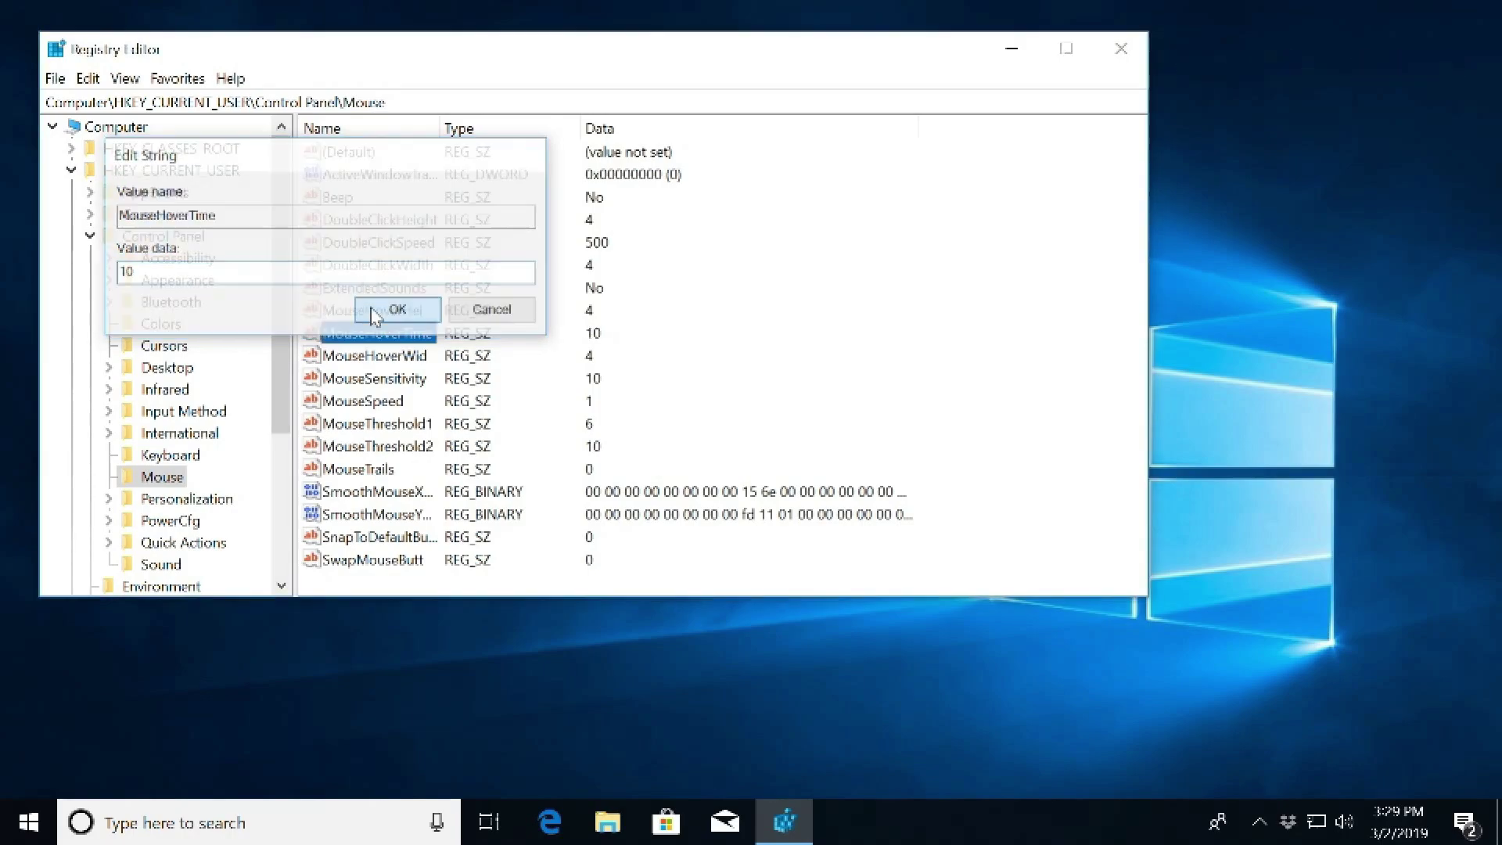
Step: Set the MenuShowDelay value to 10 in the registry key HKEY_CURRENT_USER\Control Panel\Desktop
{"action": "double_click", "coordinate": [157, 367]}
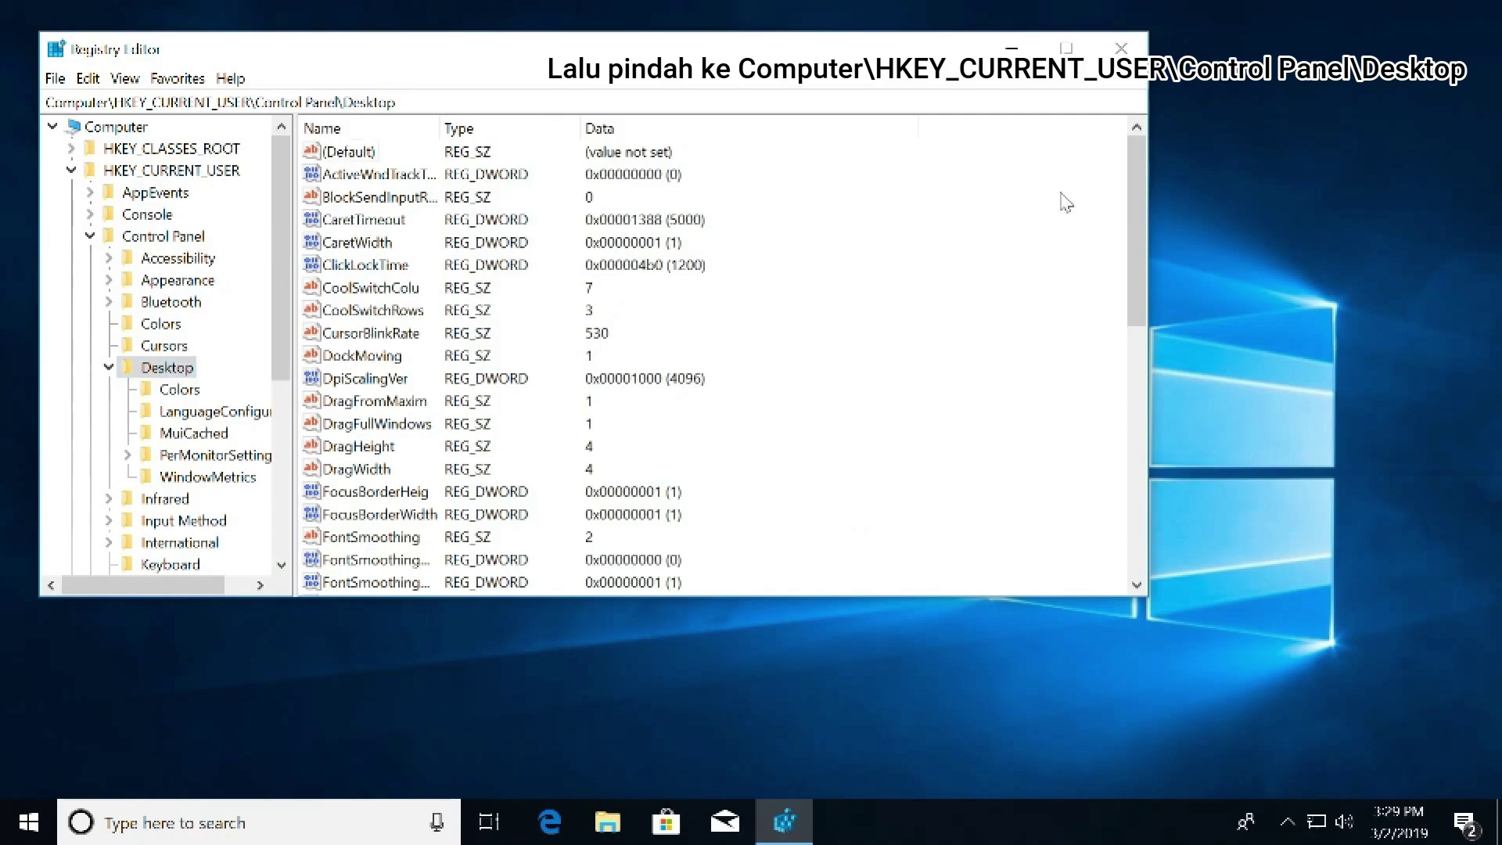
{"action": "left_click_drag", "start_coordinate": [1139, 228], "coordinate": [1139, 338]}
{"action": "double_click", "coordinate": [426, 427]}
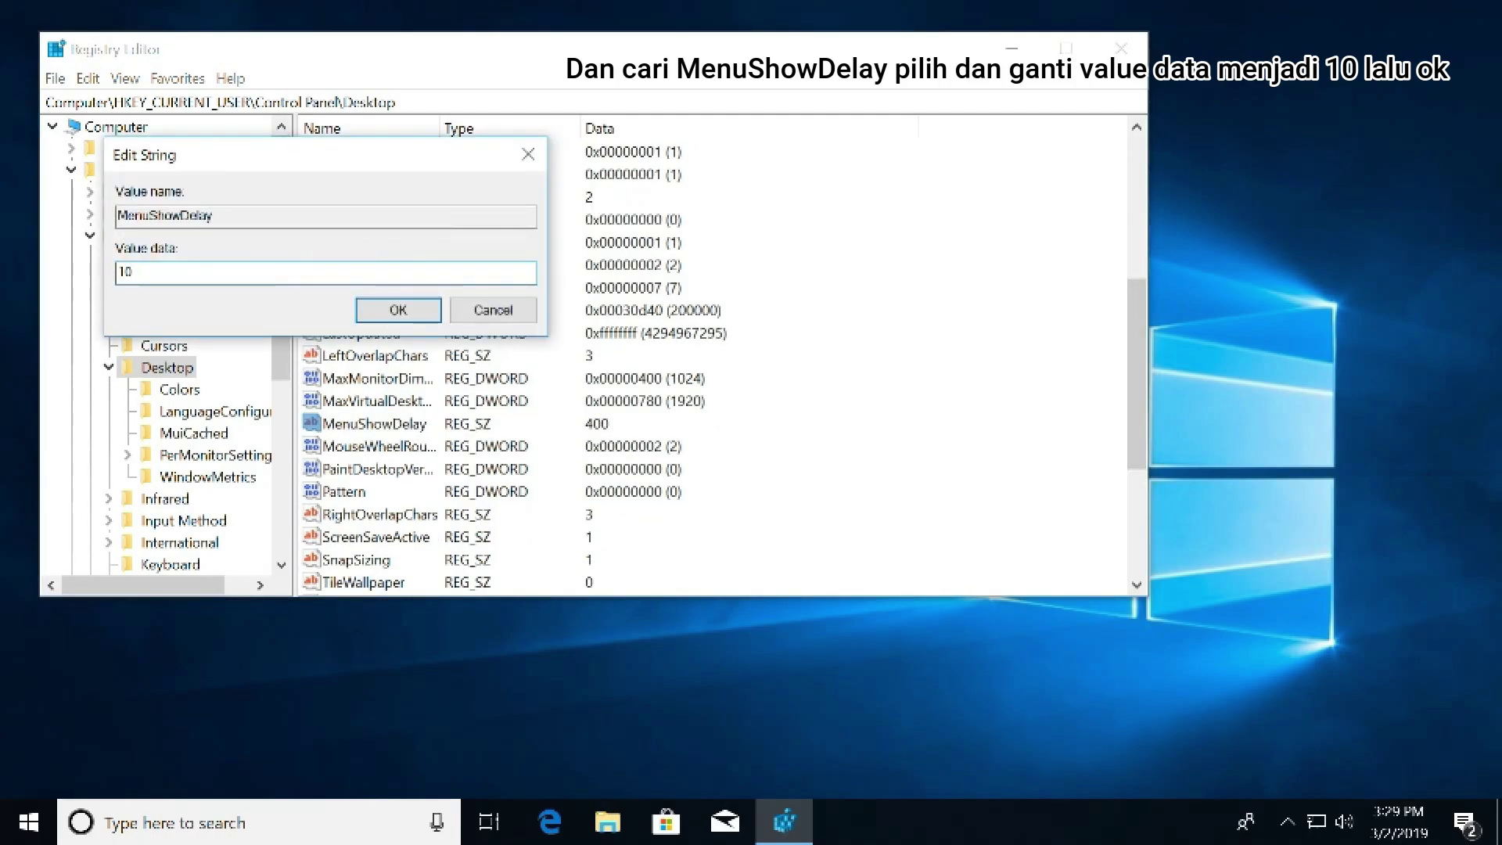
{"action": "left_click", "coordinate": [397, 310]}
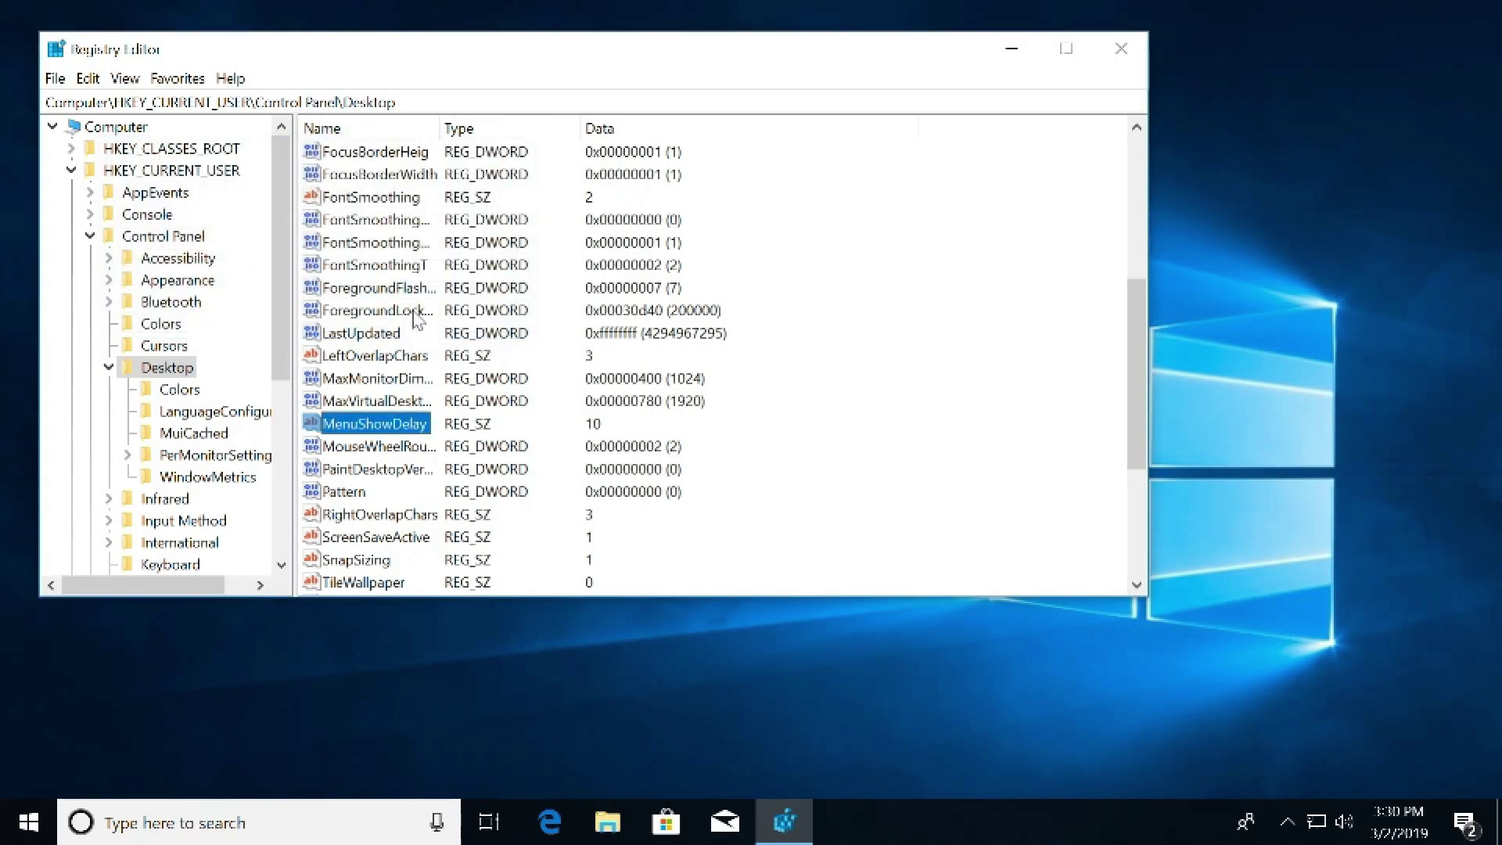
Step: Collapse HKEY_CURRENT_USER and open the registry key HKEY_LOCAL_MACHINE\SOFTWARE\Microsoft\Windows NT\CurrentVersion\Multimedia\SystemProfile
{"action": "left_click", "coordinate": [71, 170]}
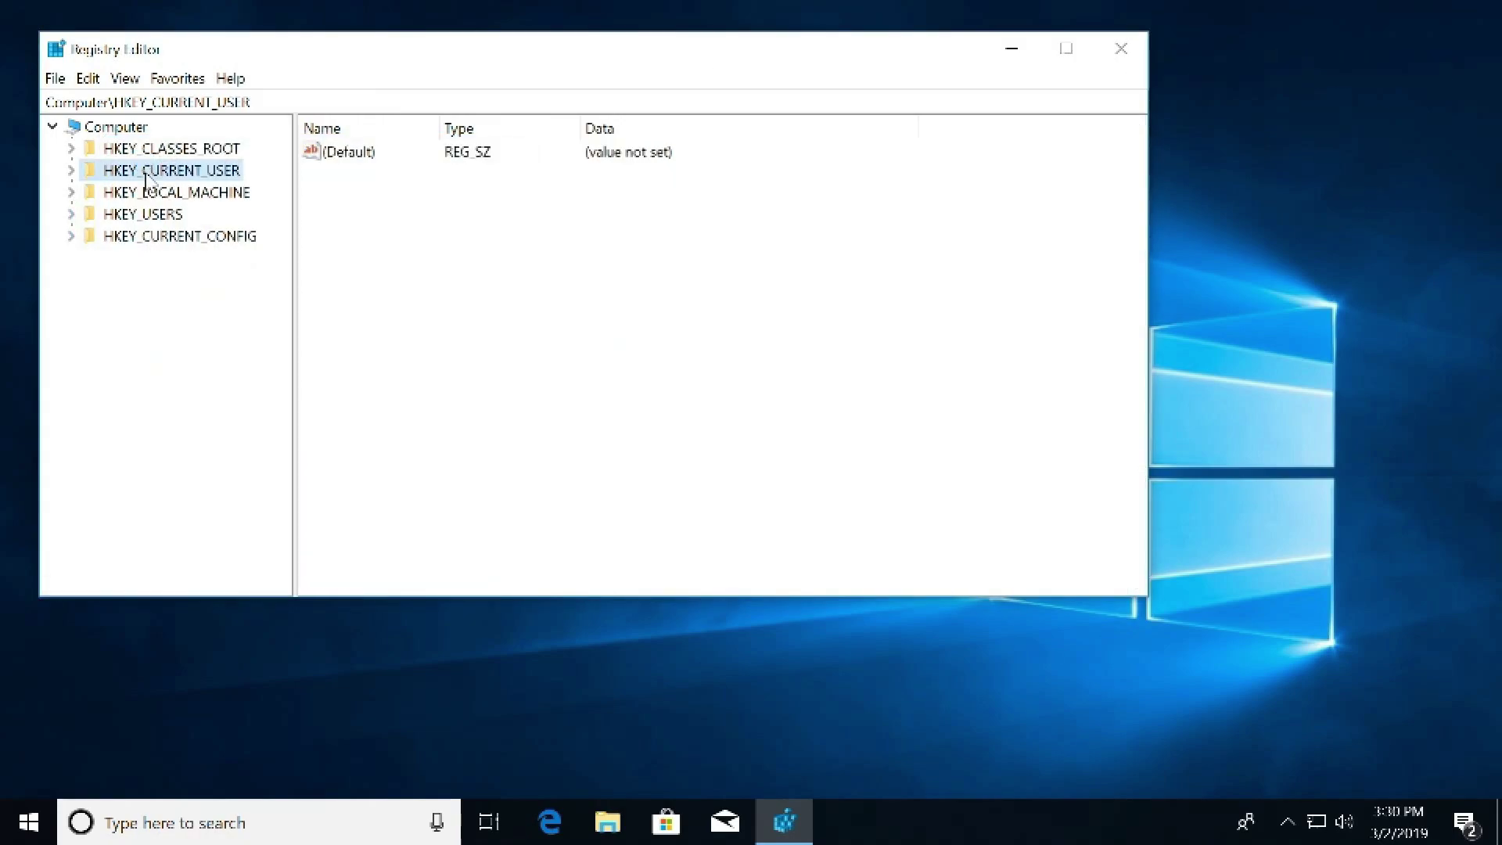
{"action": "double_click", "coordinate": [154, 192]}
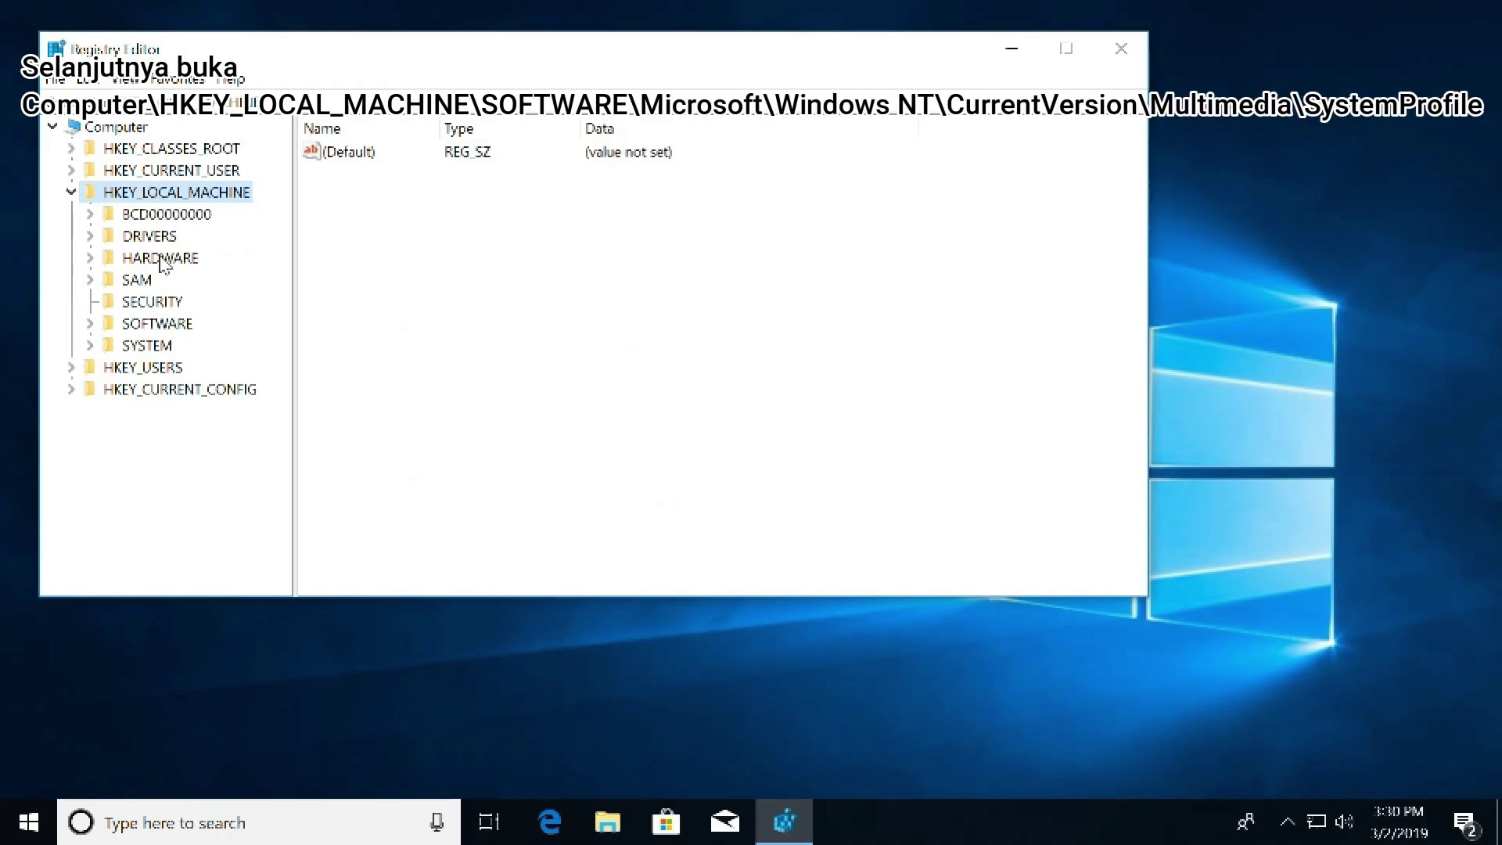
{"action": "double_click", "coordinate": [157, 324]}
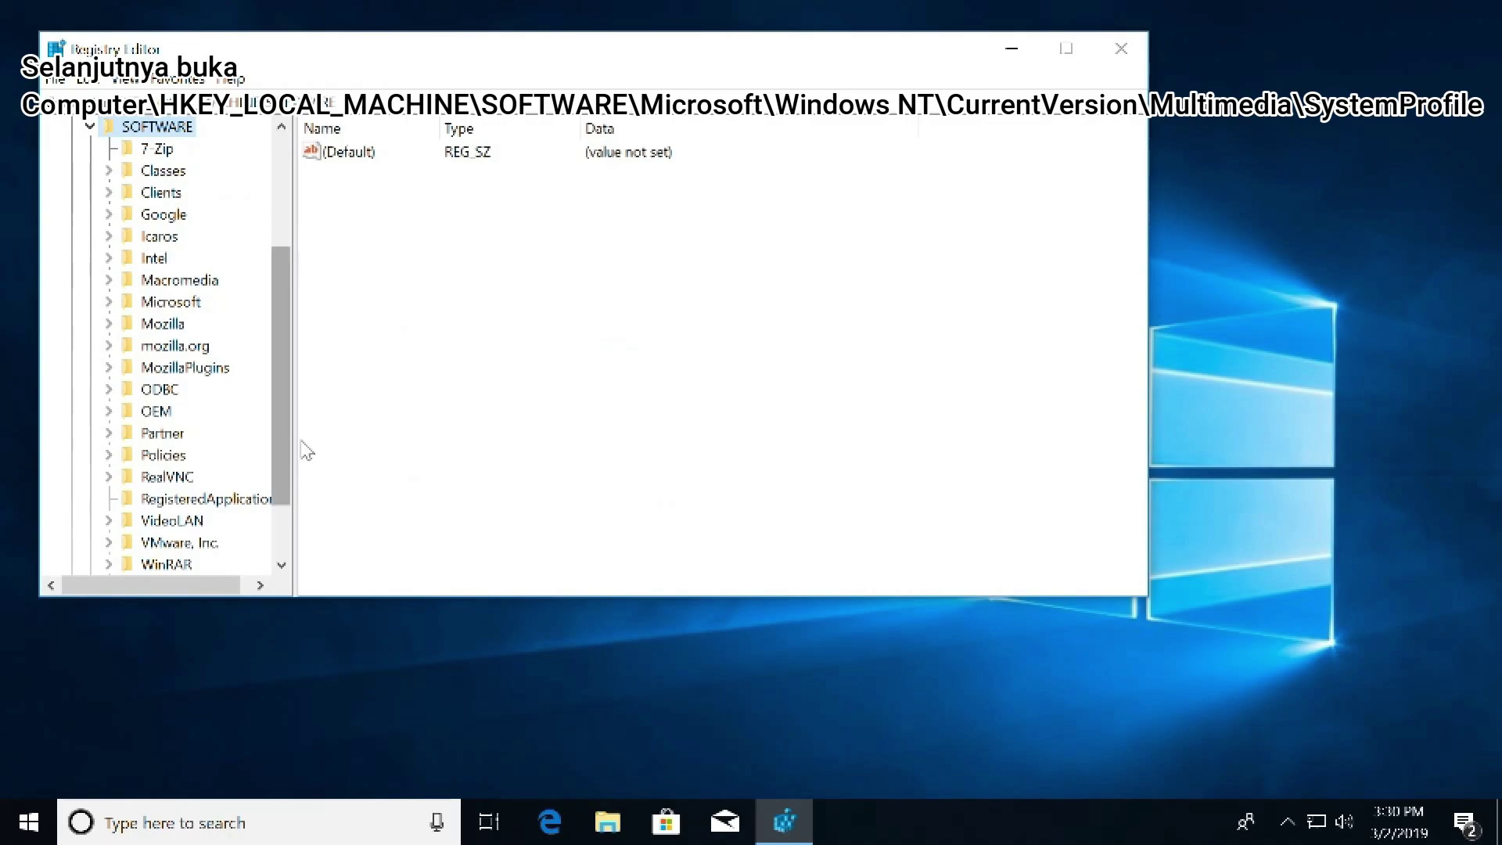
{"action": "double_click", "coordinate": [176, 299]}
{"action": "left_click_drag", "start_coordinate": [280, 200], "coordinate": [315, 516]}
{"action": "double_click", "coordinate": [227, 433]}
{"action": "left_click", "coordinate": [251, 458]}
{"action": "double_click", "coordinate": [252, 458]}
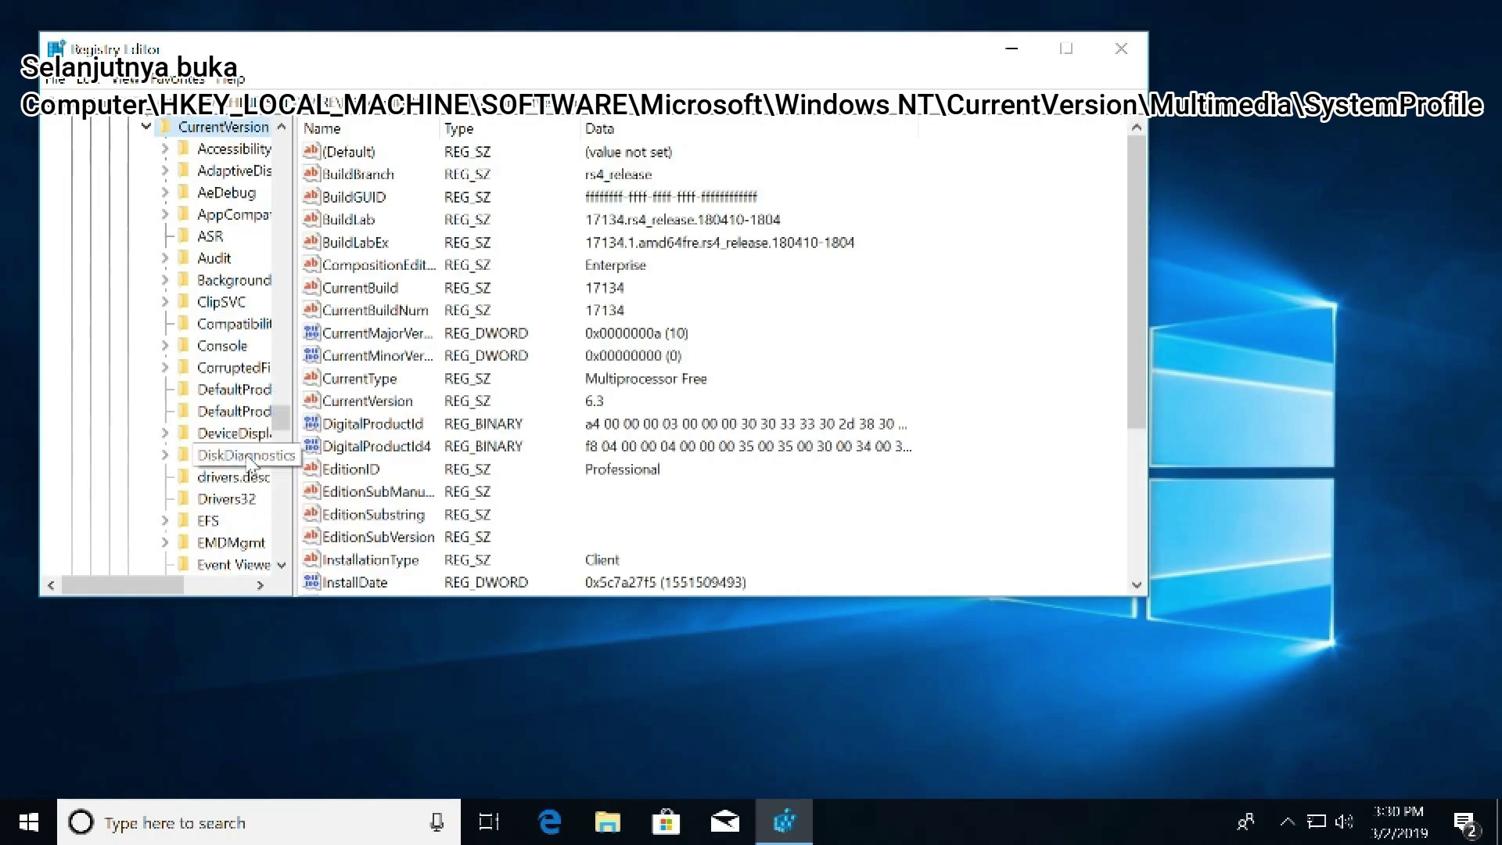
{"action": "scroll", "coordinate": [235, 470], "scroll_direction": "down", "scroll_amount": 7}
{"action": "double_click", "coordinate": [233, 521]}
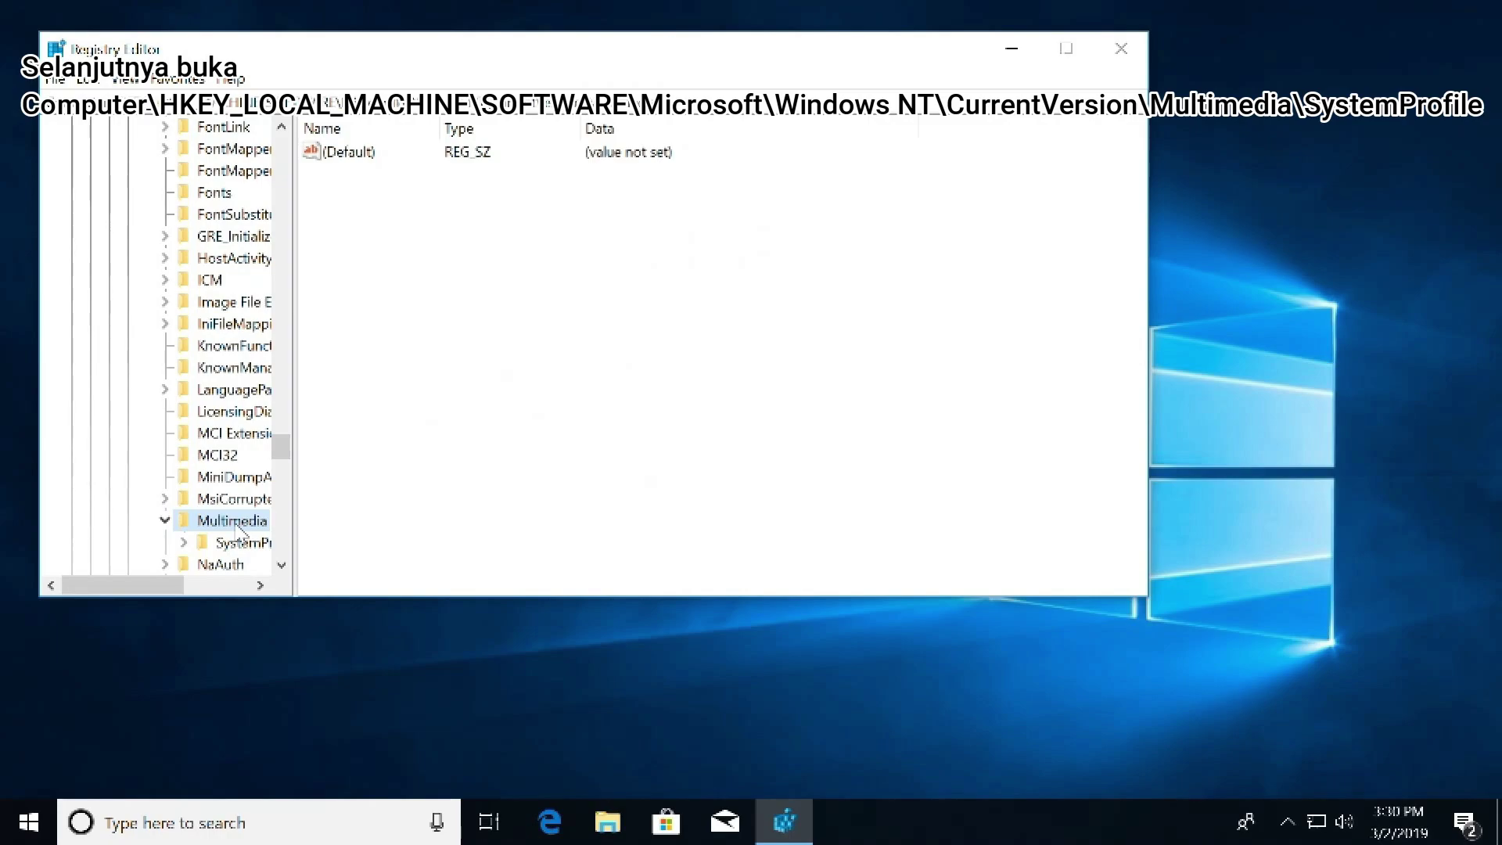
{"action": "double_click", "coordinate": [243, 542]}
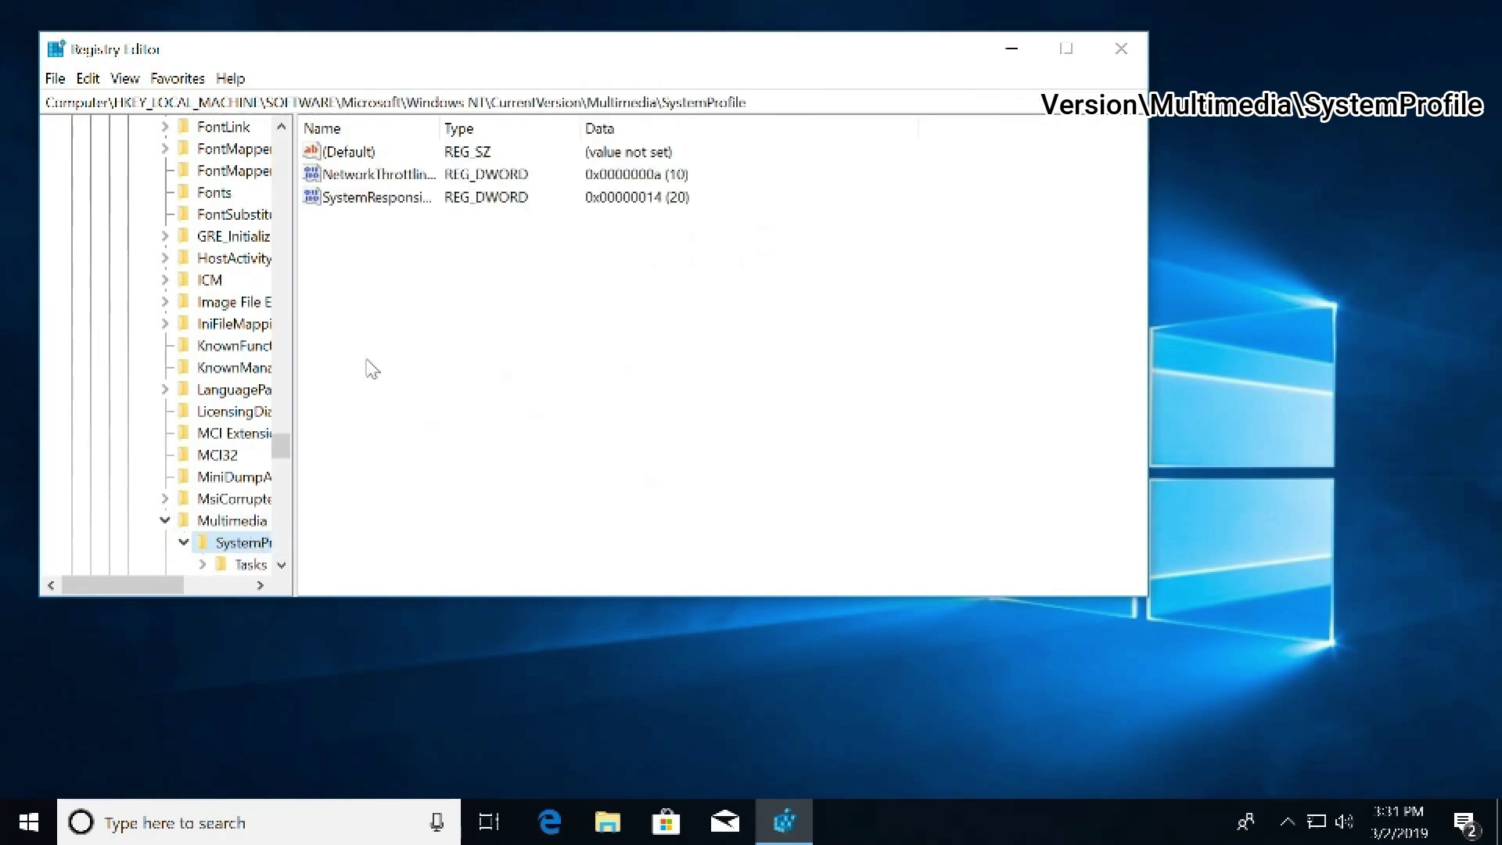
Step: Widen the registry key tree and set the SystemResponsiveness value of SystemProfile to 0
{"action": "left_click_drag", "start_coordinate": [295, 305], "coordinate": [376, 318]}
{"action": "double_click", "coordinate": [474, 199]}
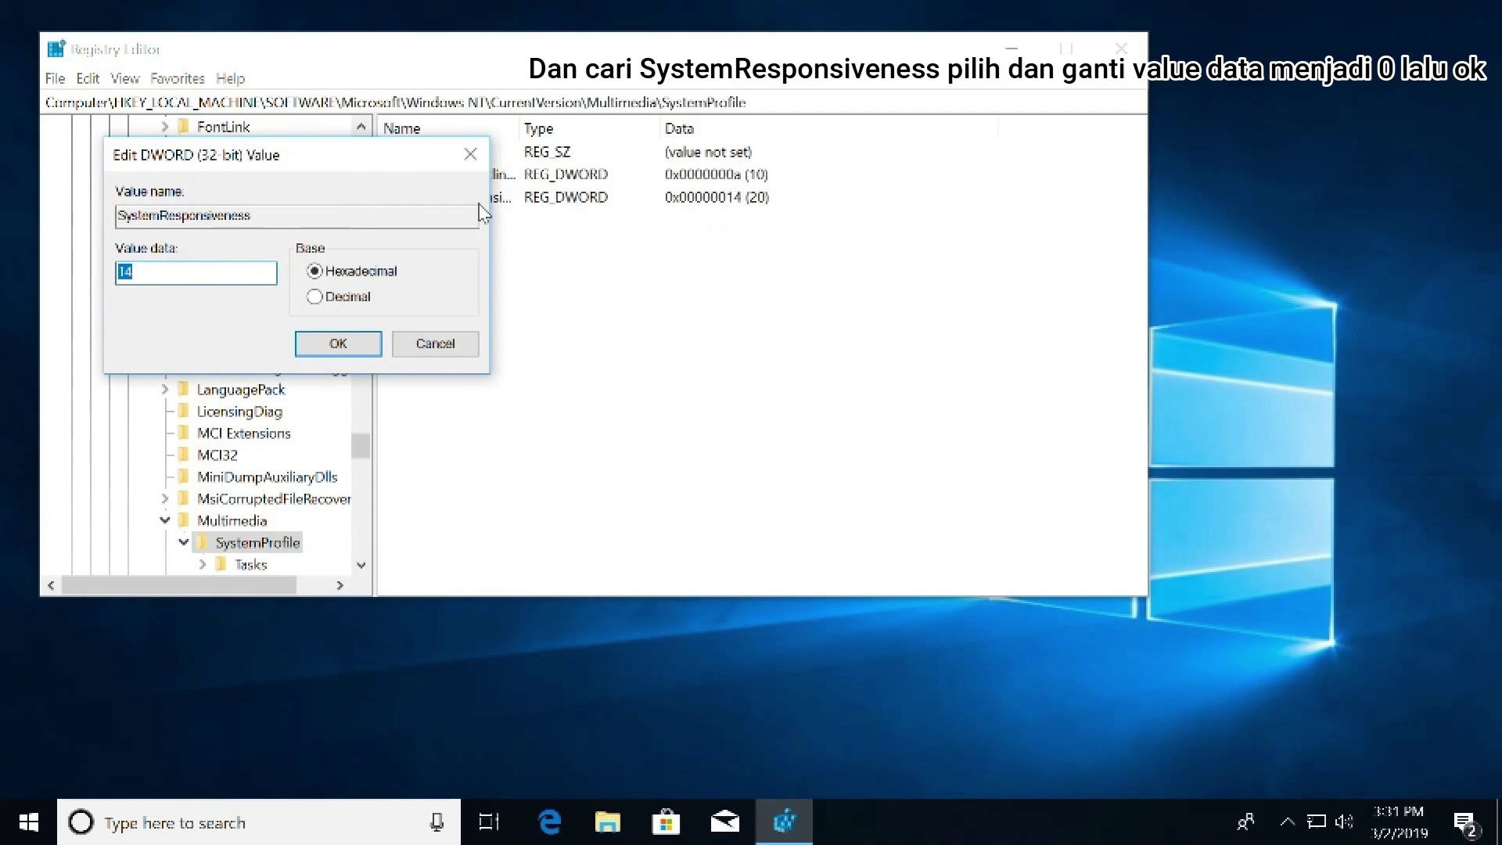
{"action": "type", "text": "0"}
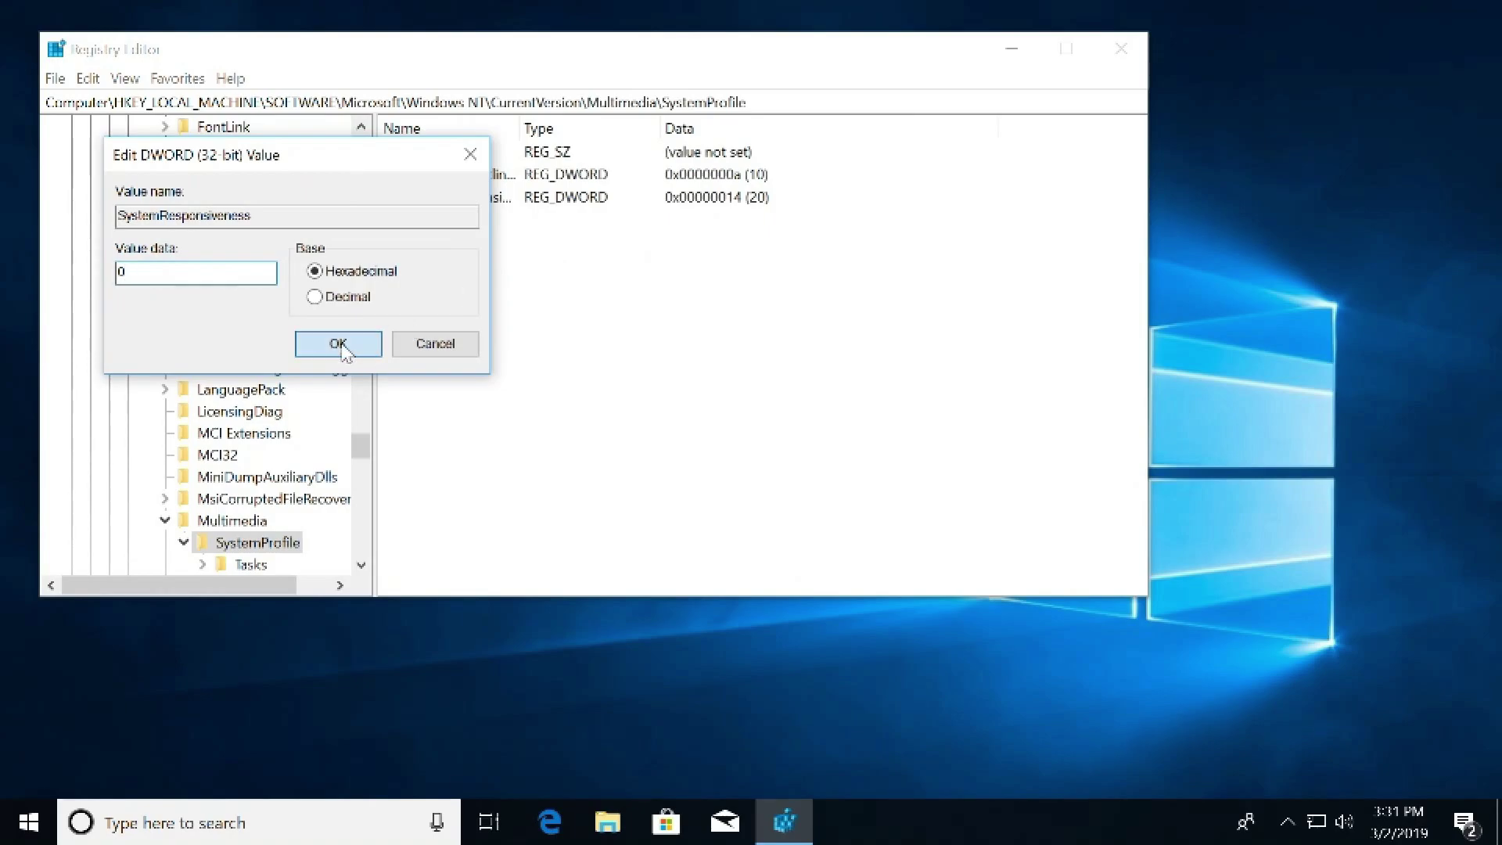
{"action": "left_click", "coordinate": [338, 344]}
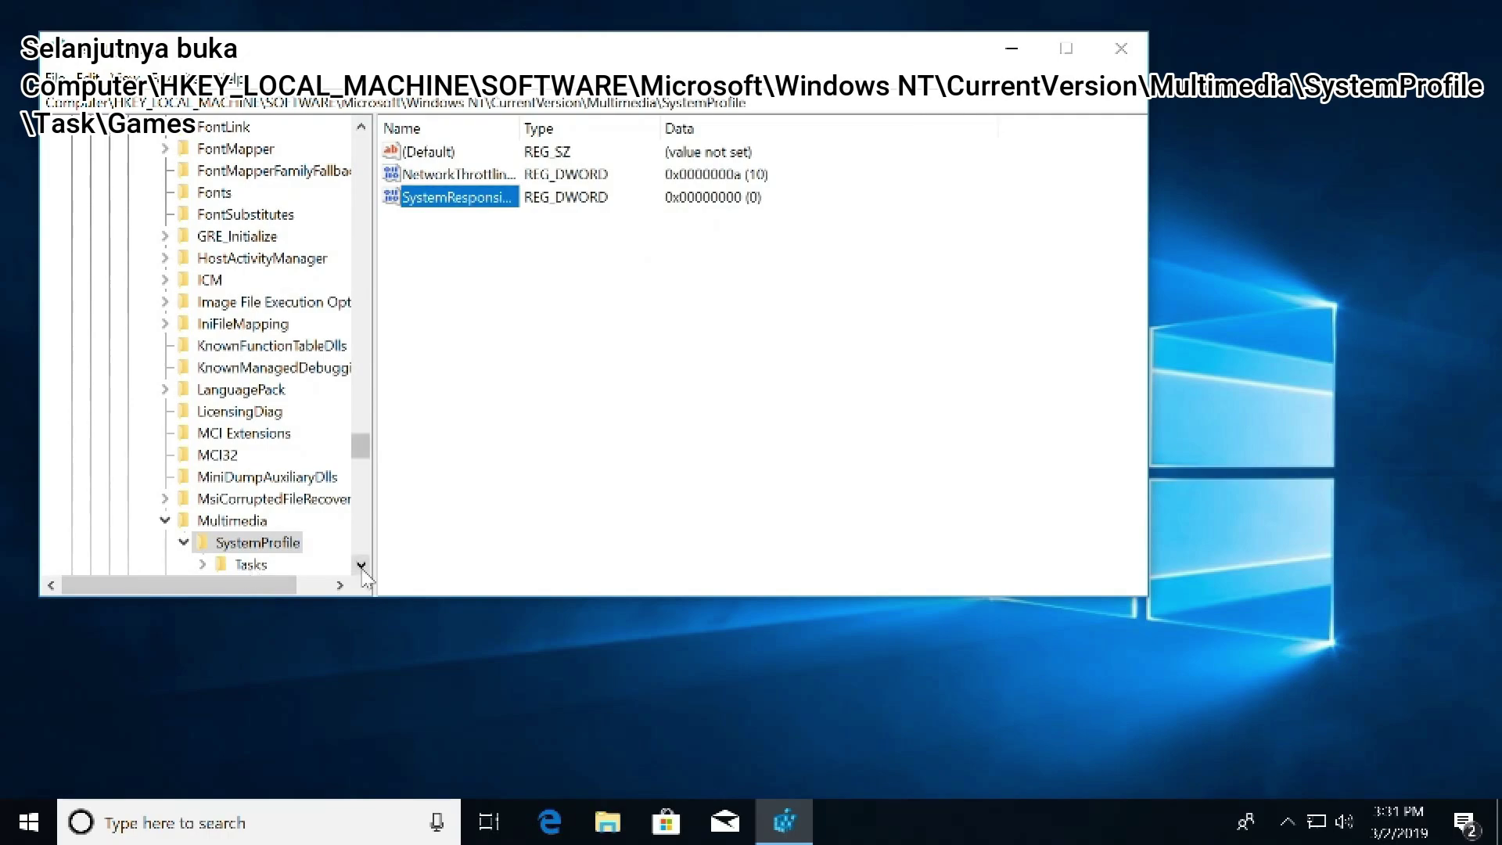
Step: Open the Tasks\Games key under SystemProfile and confirm its GPU Priority value as 8
{"action": "scroll", "coordinate": [362, 575], "scroll_direction": "down", "scroll_amount": 4}
{"action": "double_click", "coordinate": [241, 480]}
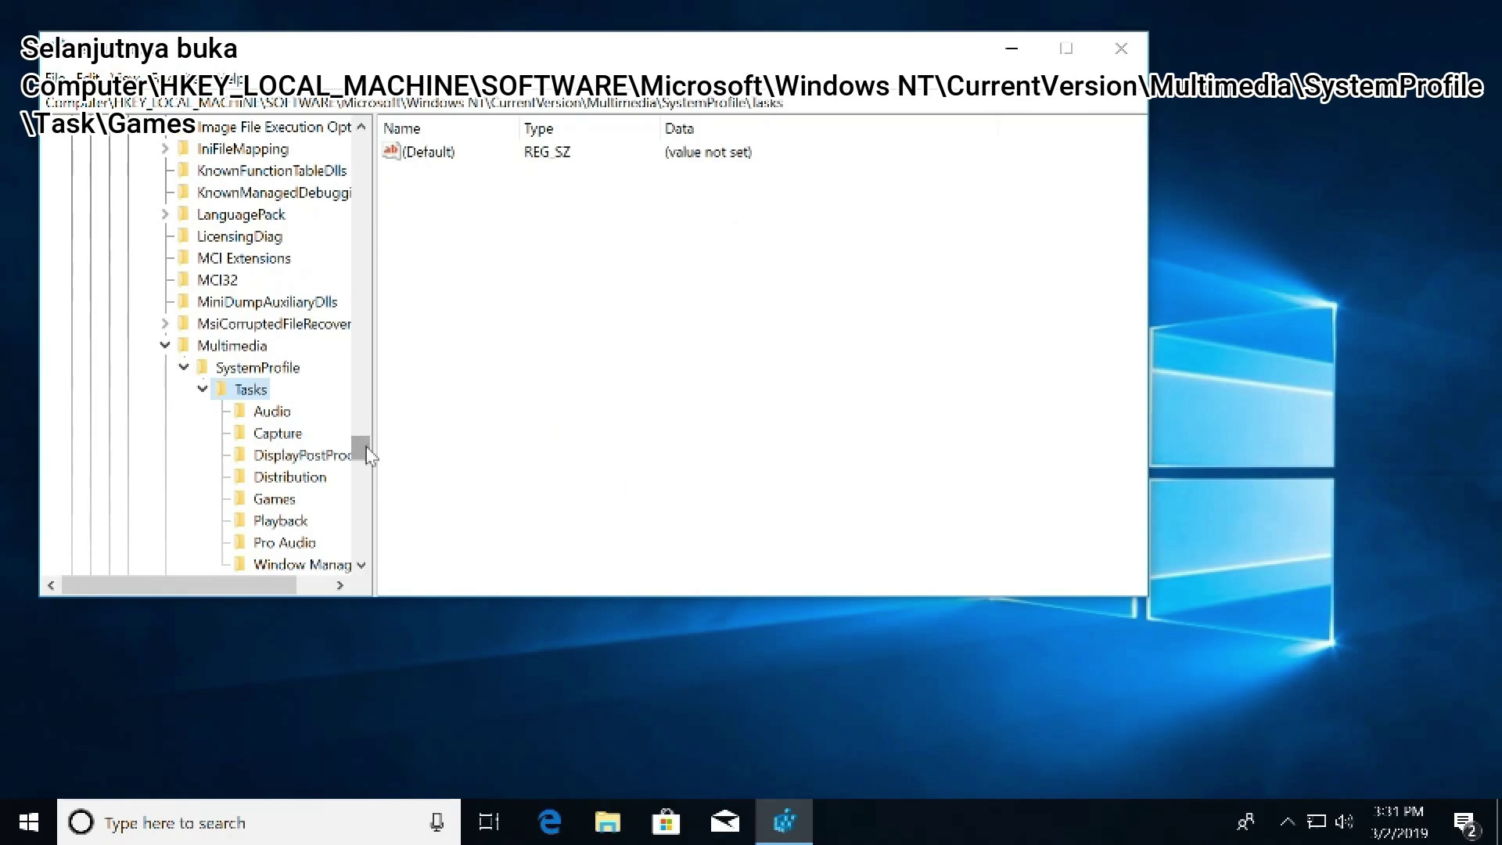
{"action": "scroll", "coordinate": [367, 453], "scroll_direction": "down", "scroll_amount": 1}
{"action": "left_click", "coordinate": [274, 478]}
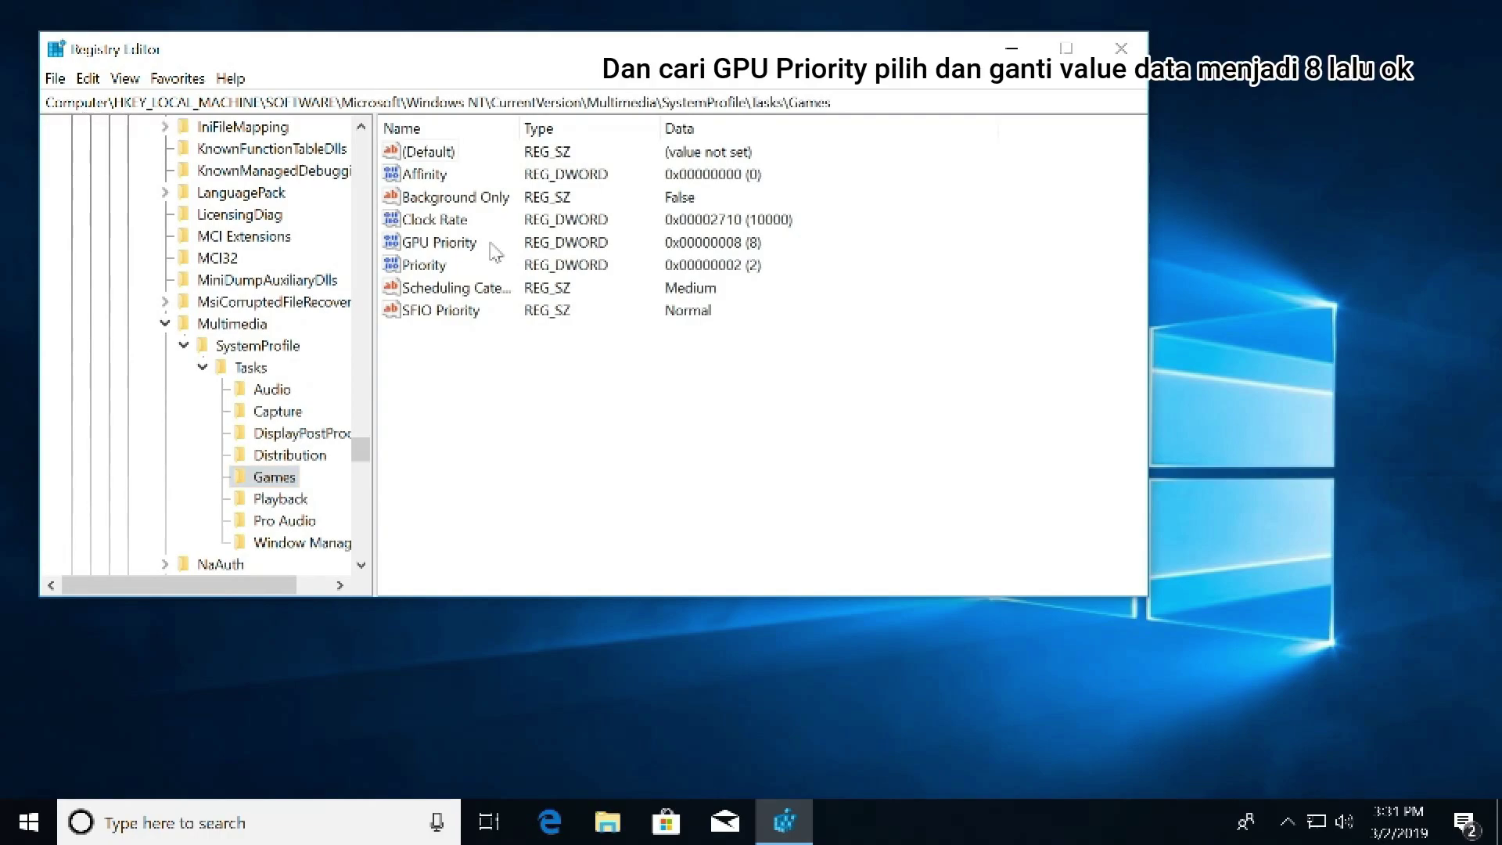
{"action": "double_click", "coordinate": [468, 244]}
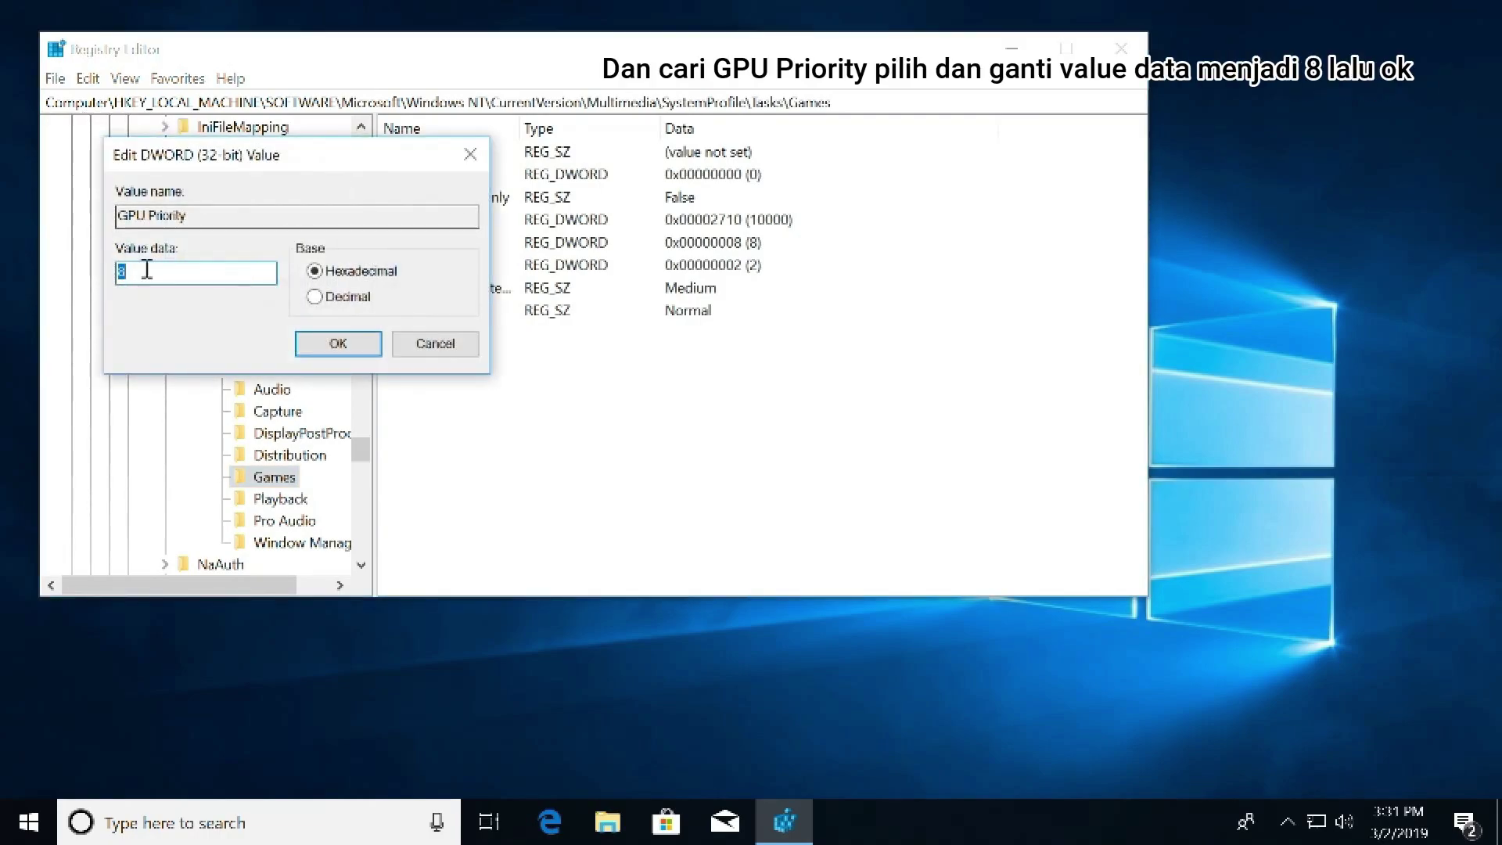
{"action": "left_click", "coordinate": [336, 343]}
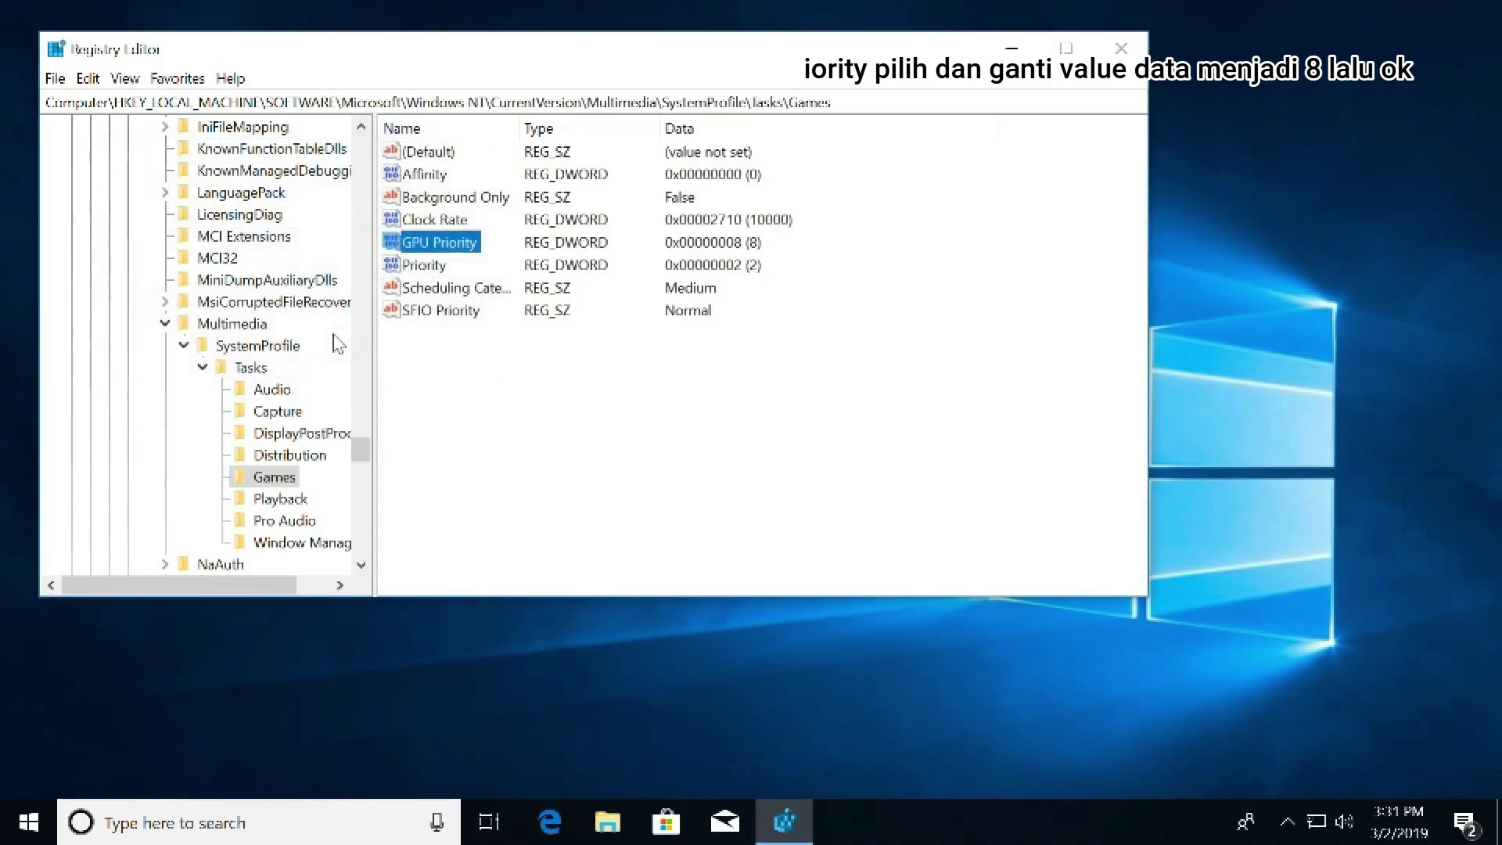
Step: Confirm the Priority value of the Games key as 2 and close Registry Editor
{"action": "double_click", "coordinate": [431, 266]}
{"action": "left_click", "coordinate": [144, 273]}
{"action": "left_click", "coordinate": [364, 343]}
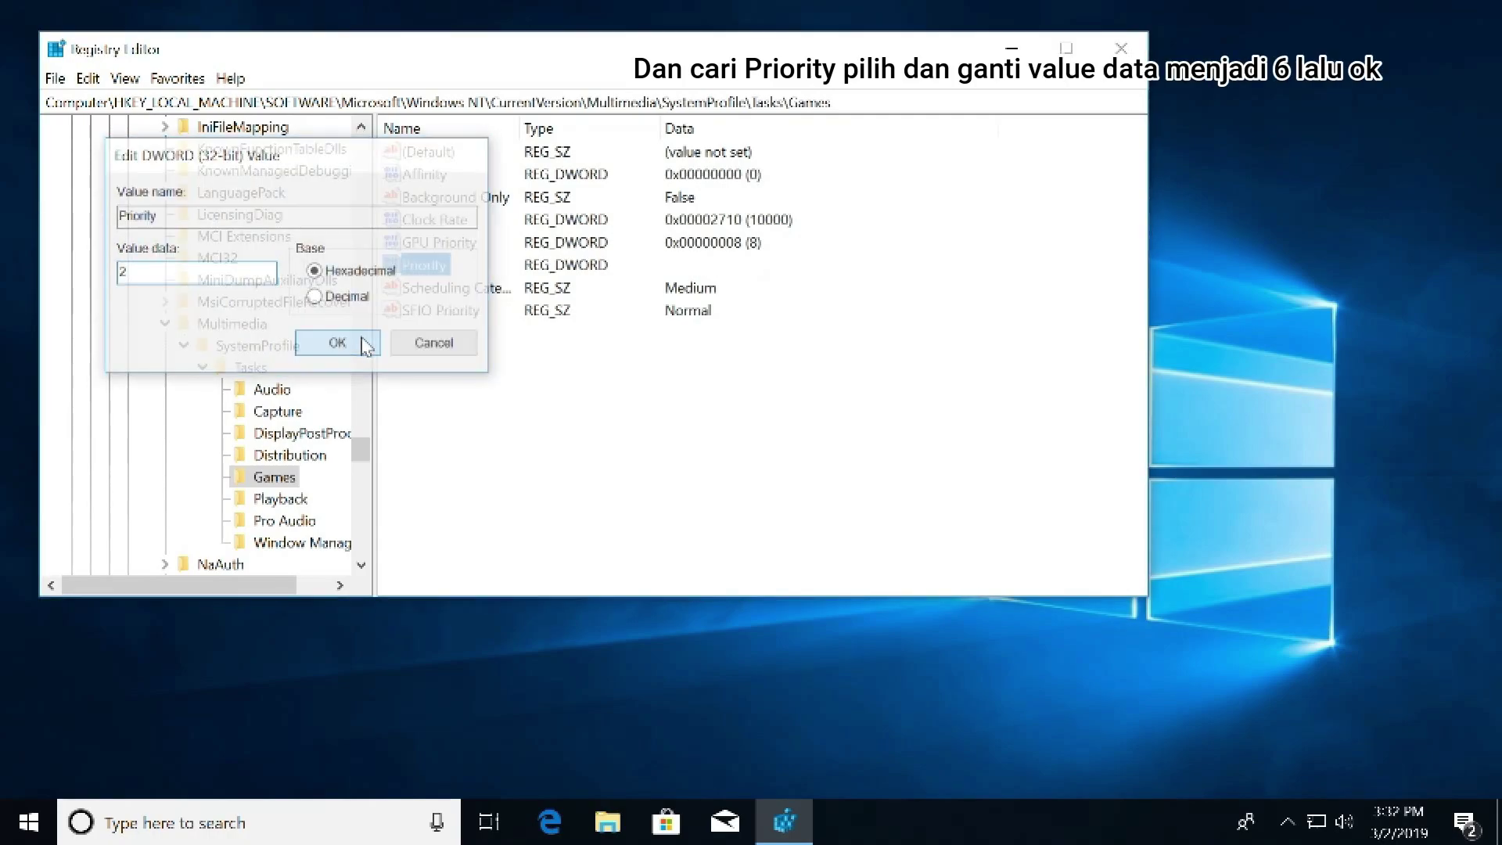
{"action": "left_click", "coordinate": [1121, 48]}
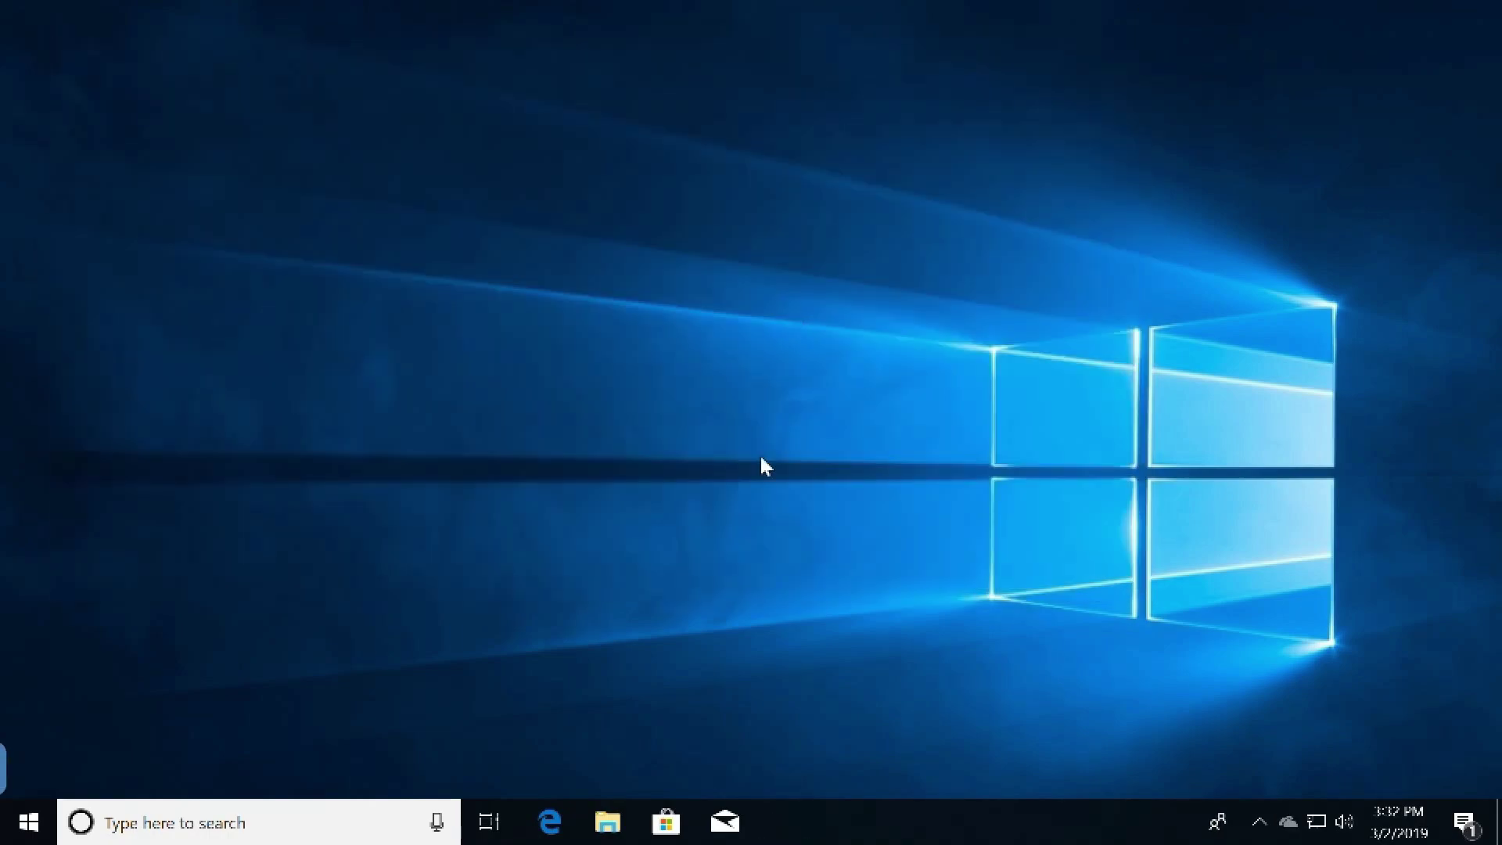
Step: Open System Configuration by running msconfig and hide all Microsoft services in its list of services
{"action": "key", "text": "super+r"}
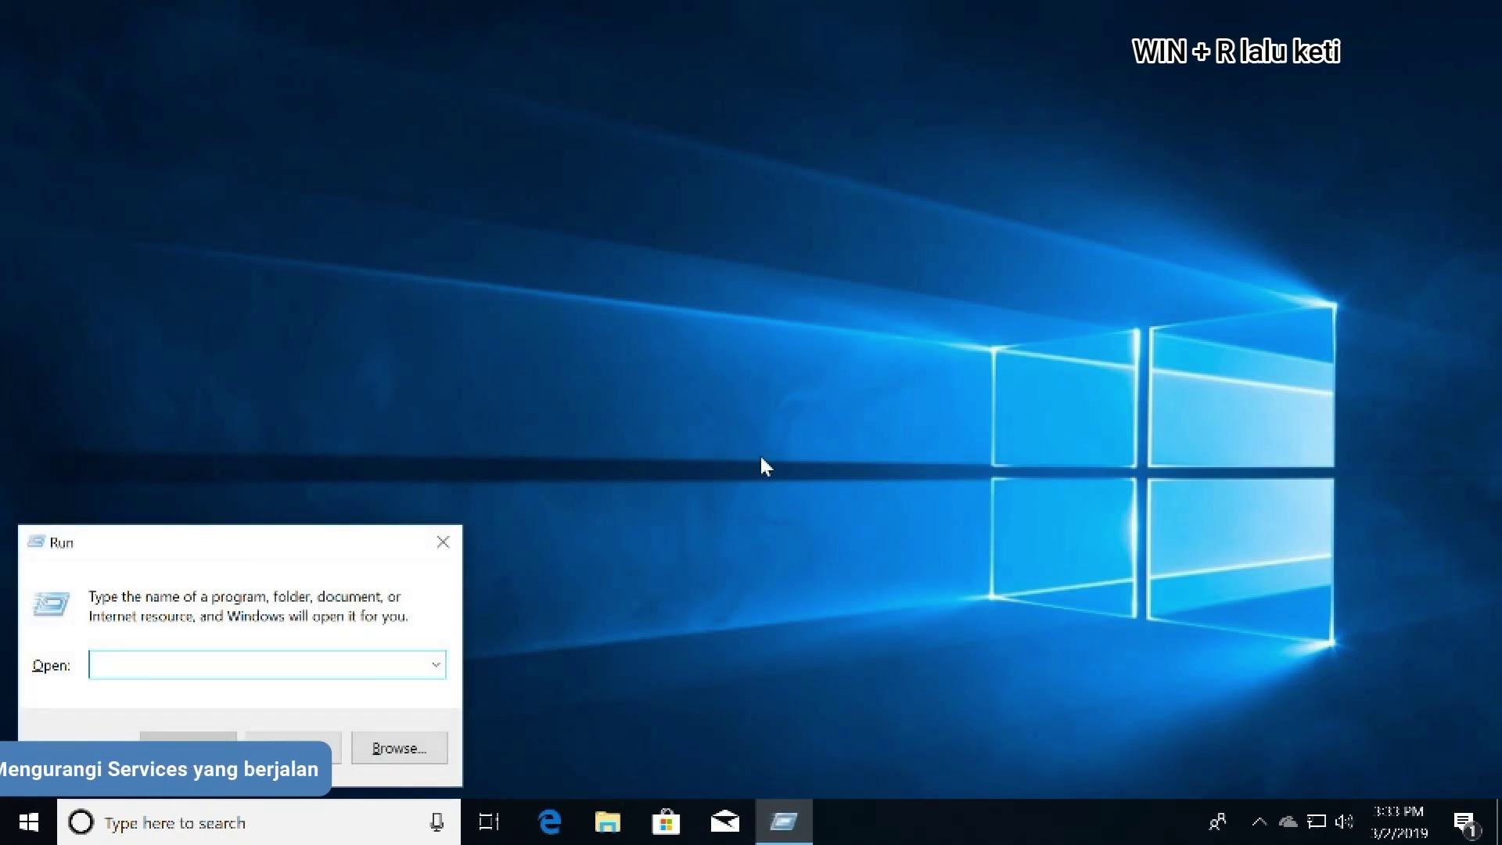
{"action": "type", "text": "msconf"}
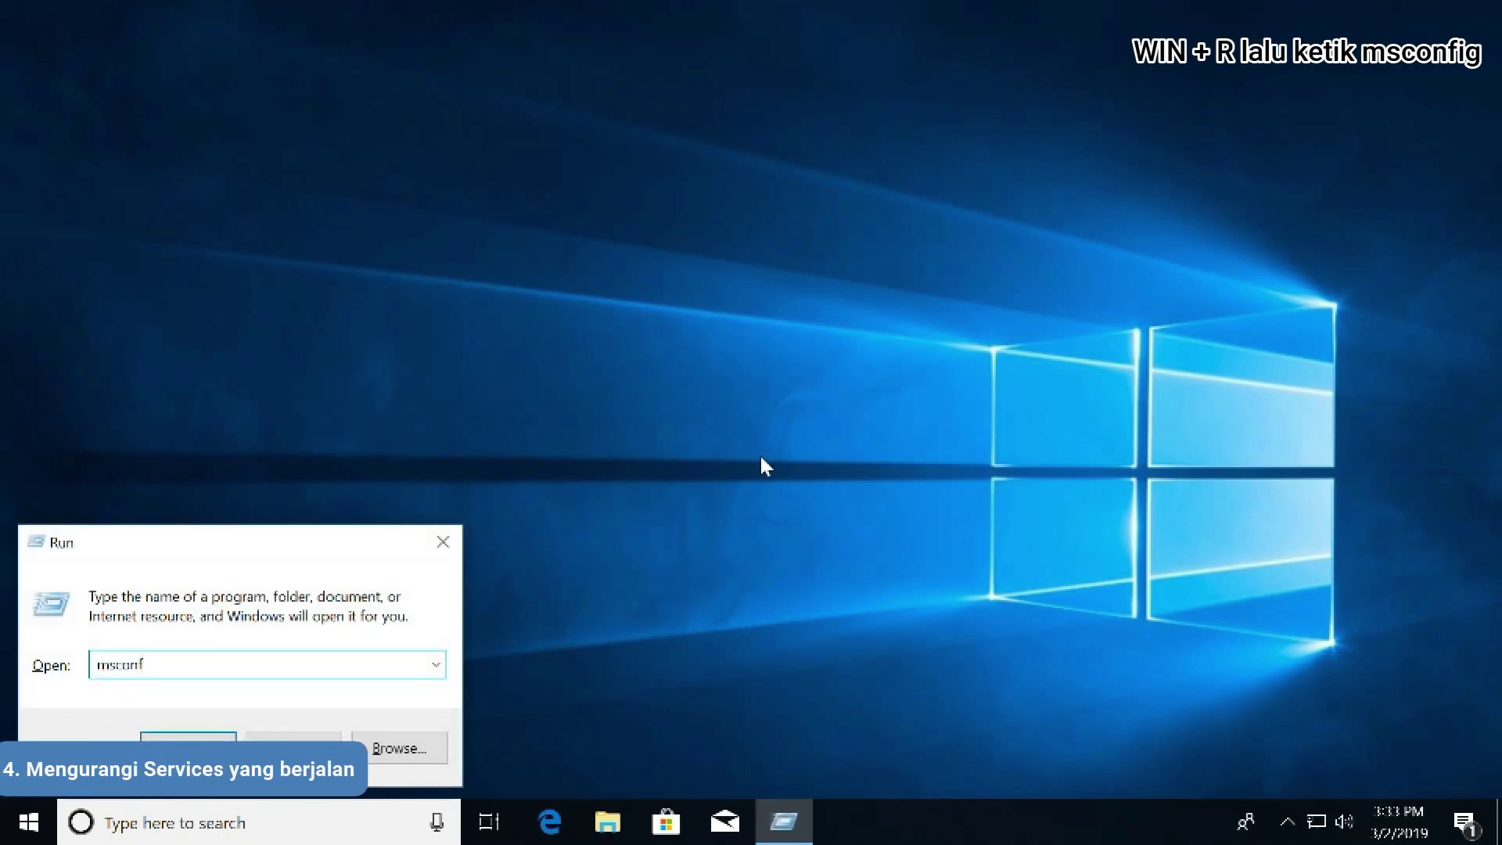
{"action": "type", "text": "ig"}
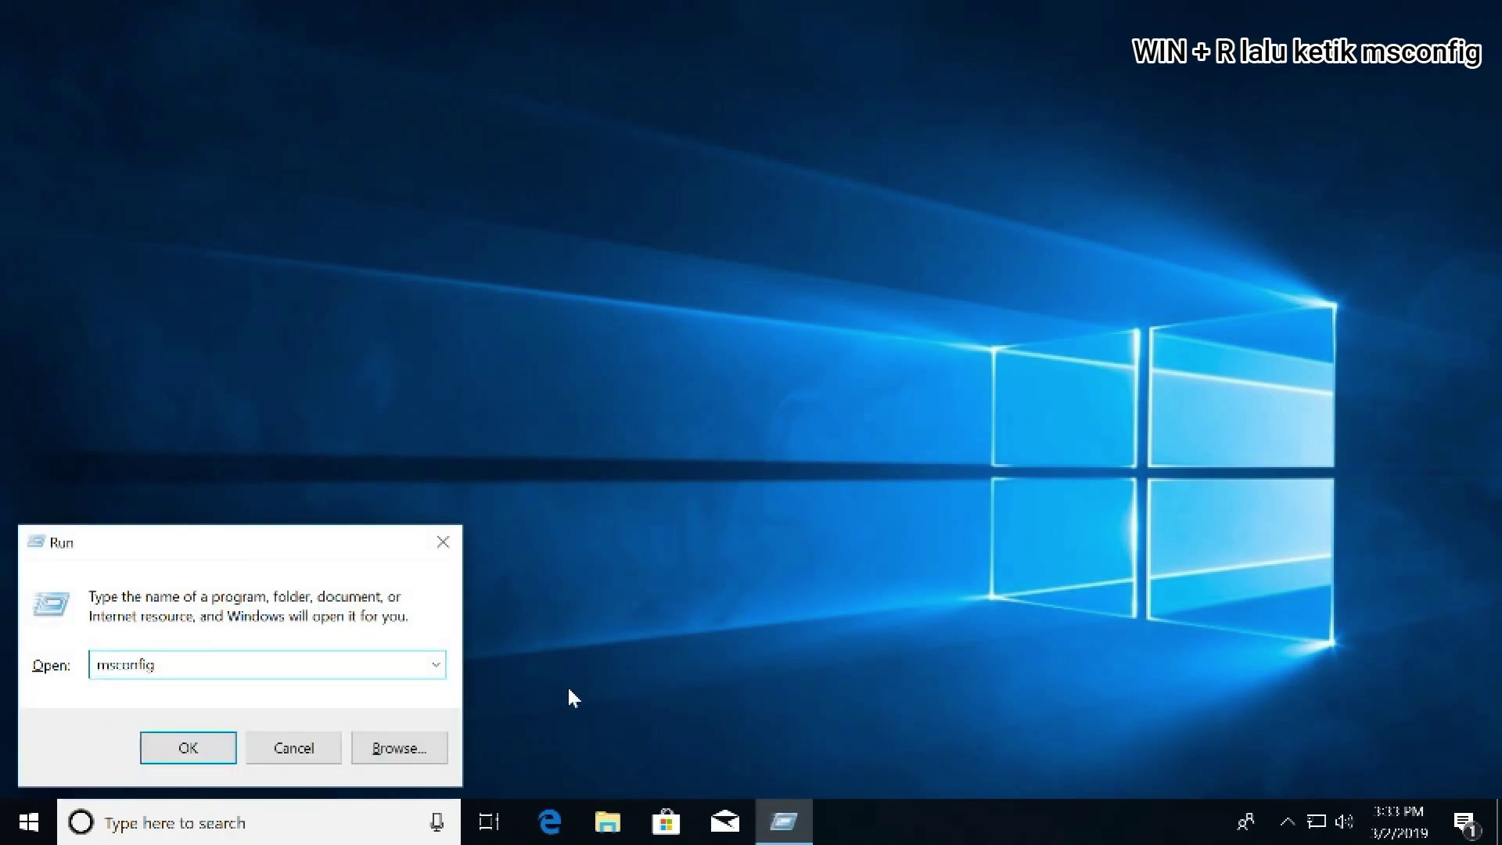
{"action": "left_click", "coordinate": [187, 750]}
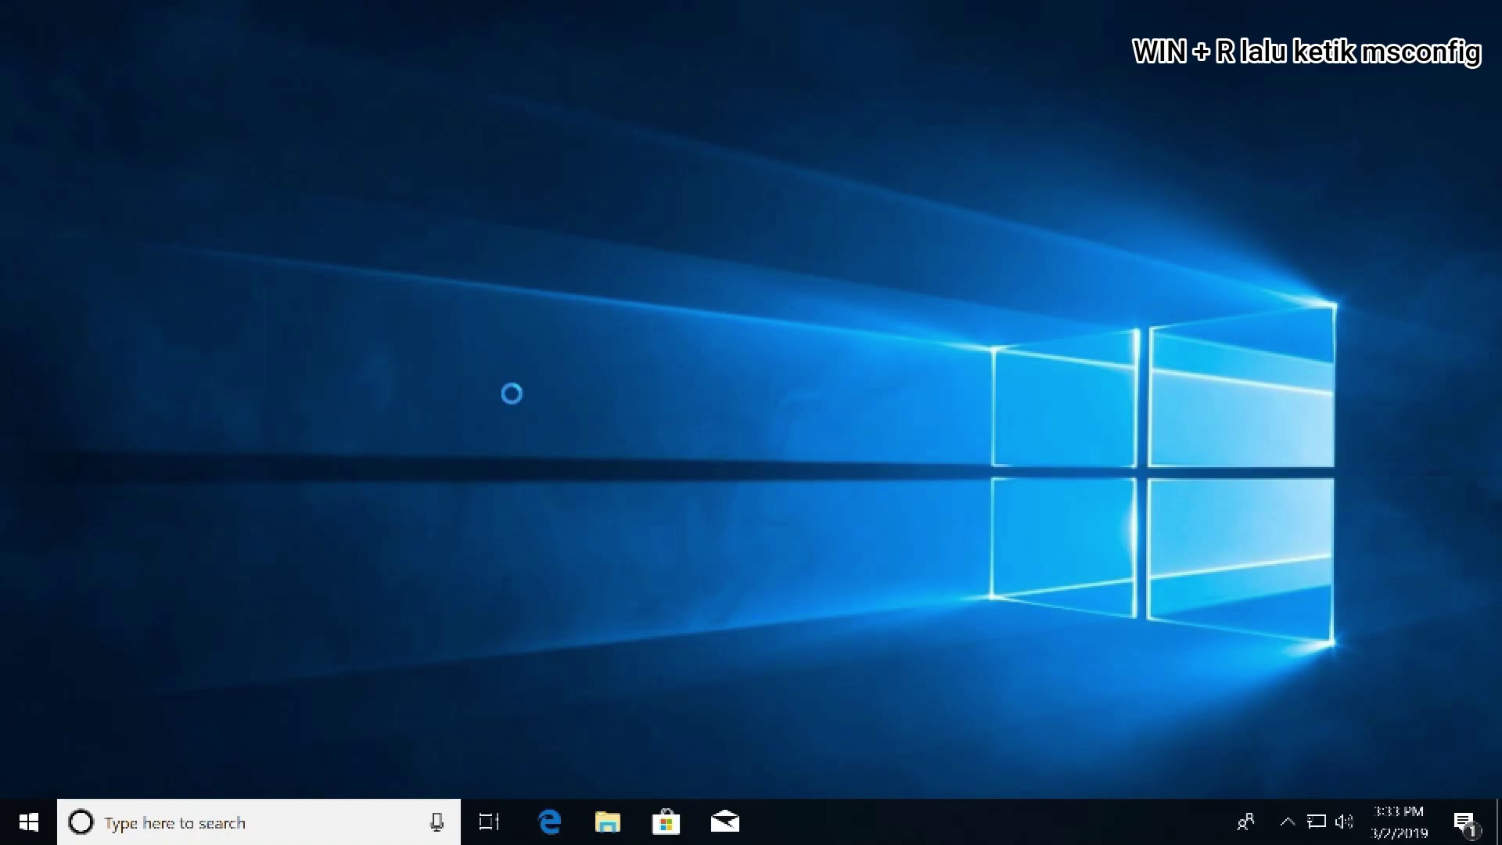
{"action": "left_click", "coordinate": [496, 235]}
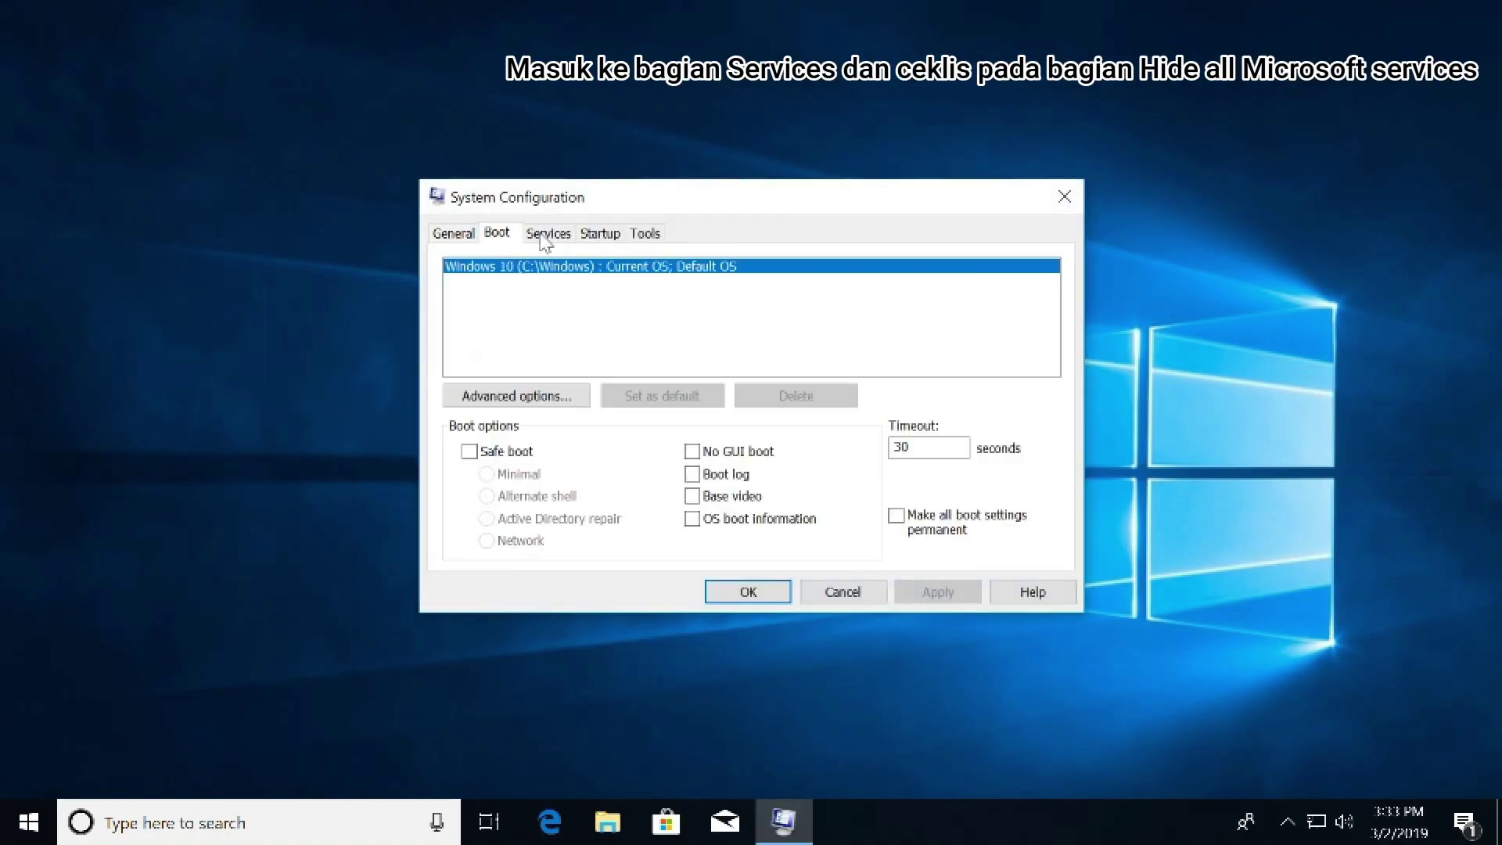
{"action": "left_click", "coordinate": [550, 234]}
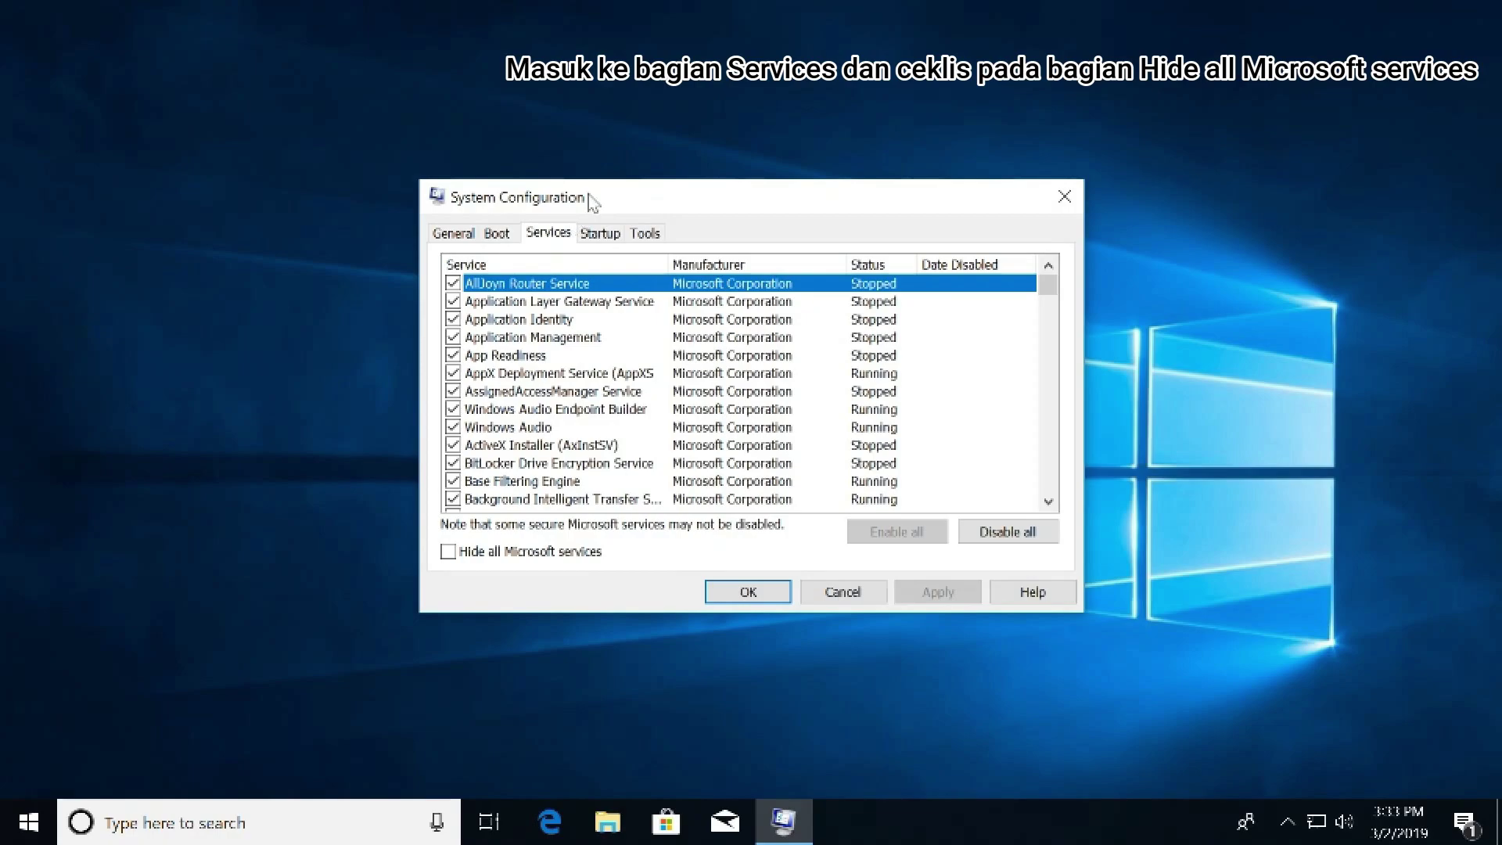
{"action": "left_click", "coordinate": [448, 553]}
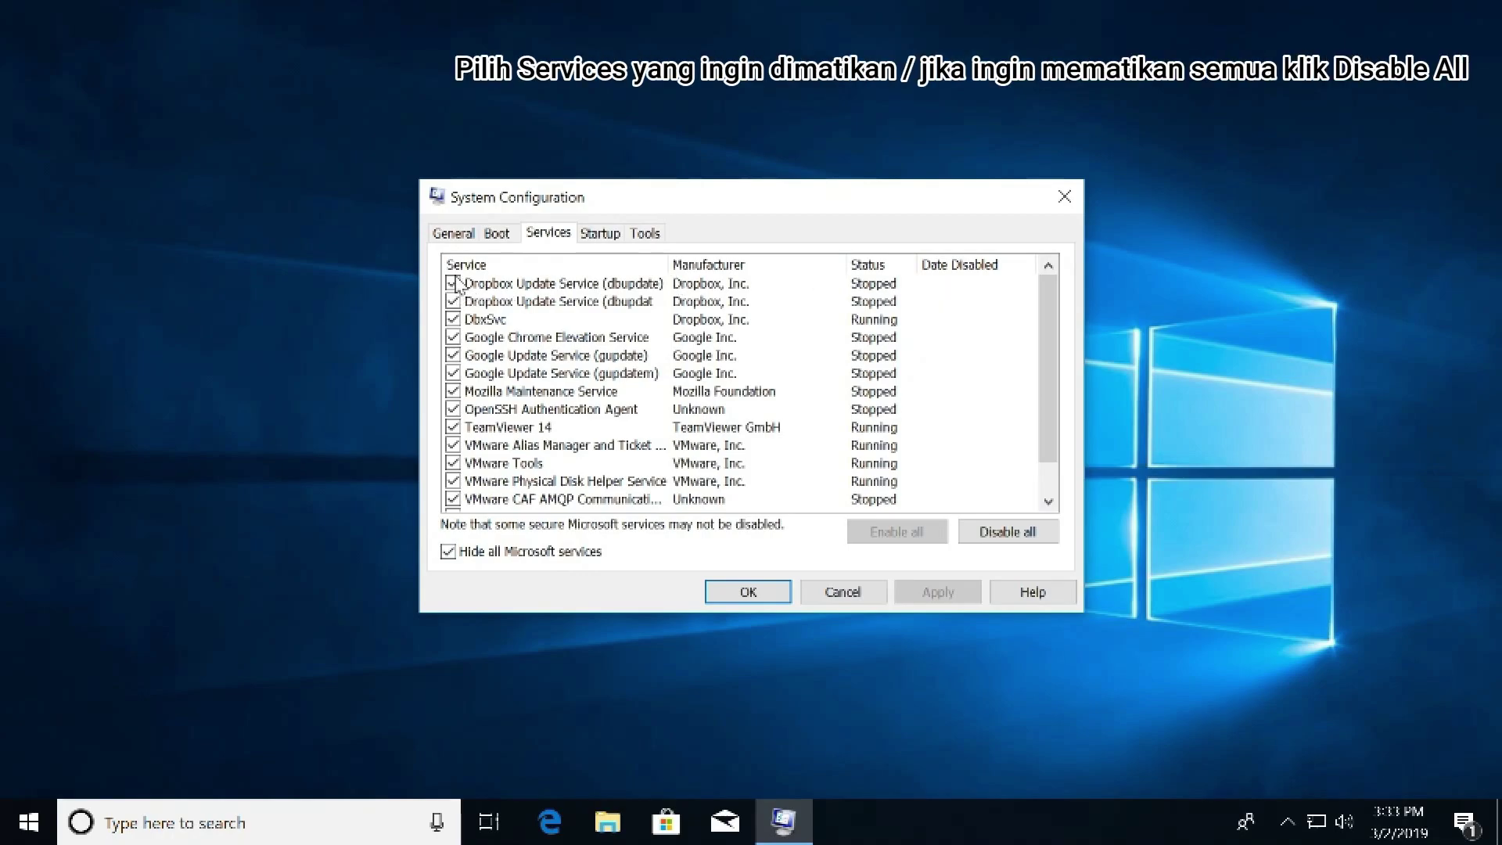
Step: Sort the services by name and deselect the two Dropbox Update services and Google Chrome Elevation Service
{"action": "left_click_drag", "start_coordinate": [1049, 317], "coordinate": [1044, 366]}
{"action": "left_click_drag", "start_coordinate": [1048, 333], "coordinate": [1049, 315]}
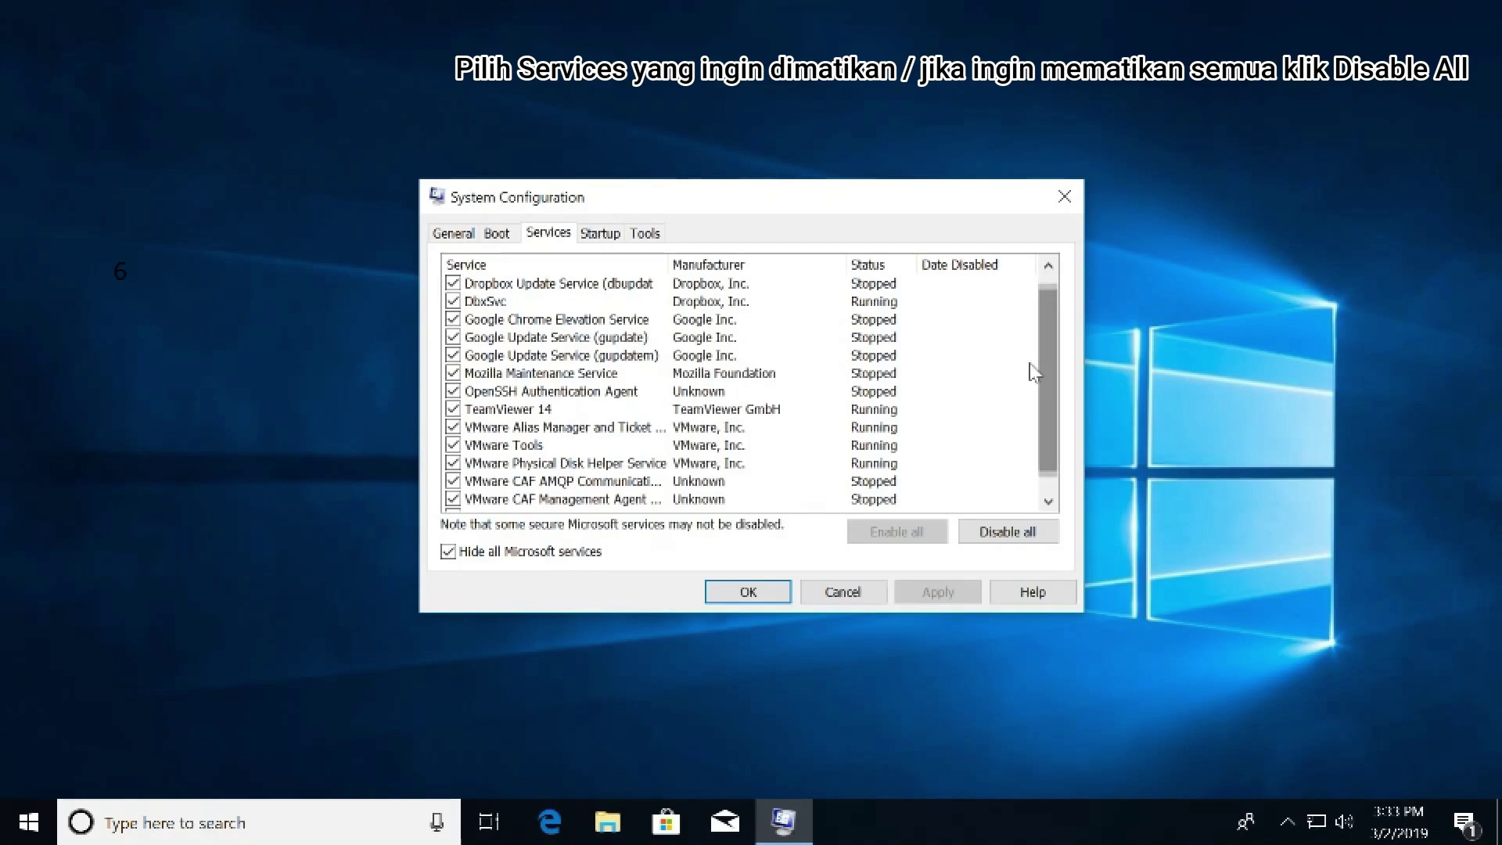
{"action": "left_click", "coordinate": [458, 265]}
{"action": "left_click", "coordinate": [453, 283]}
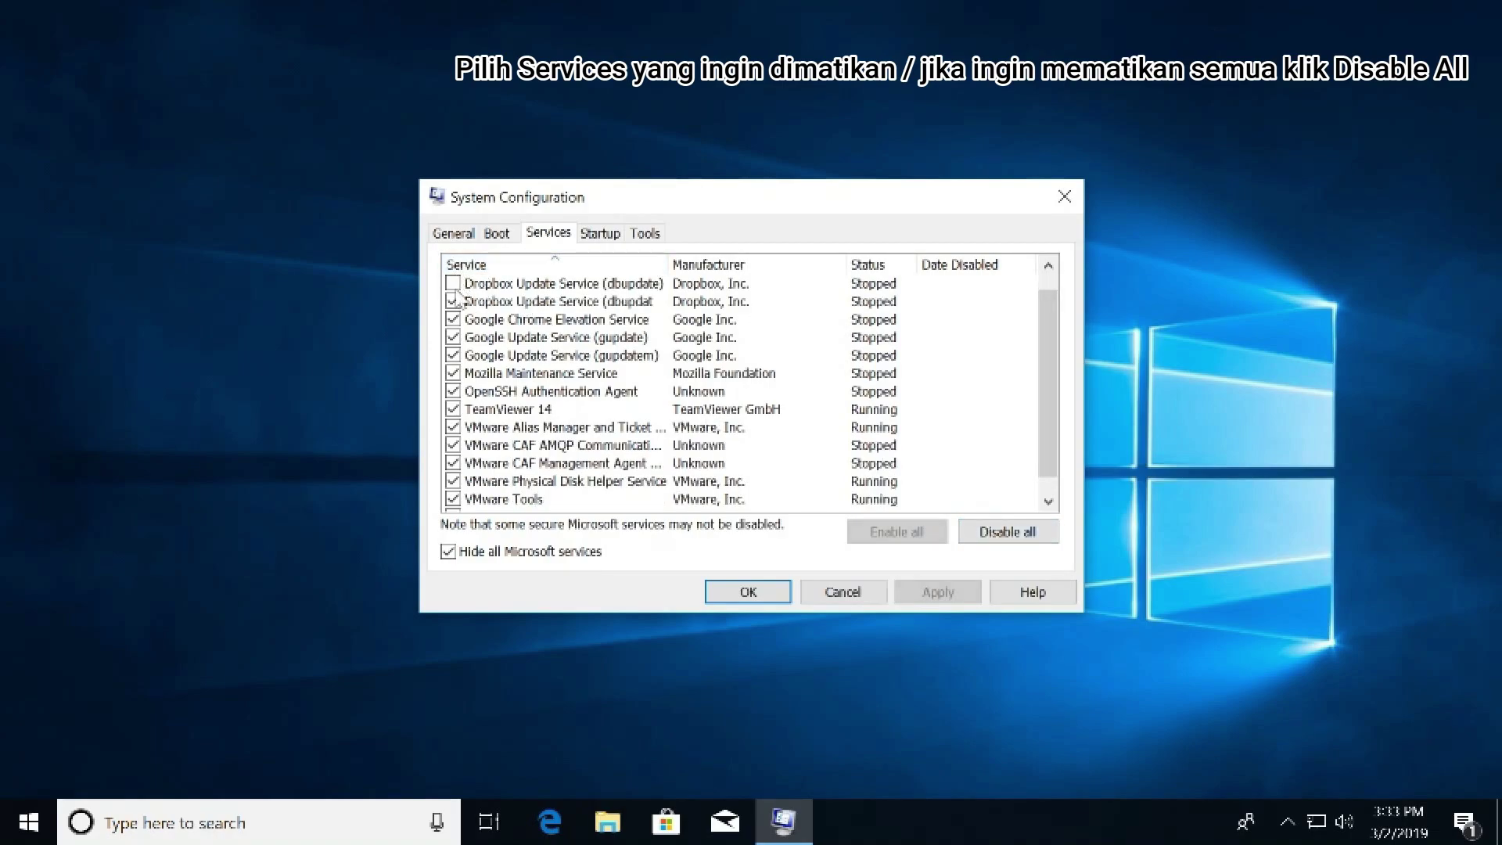
{"action": "left_click", "coordinate": [453, 302]}
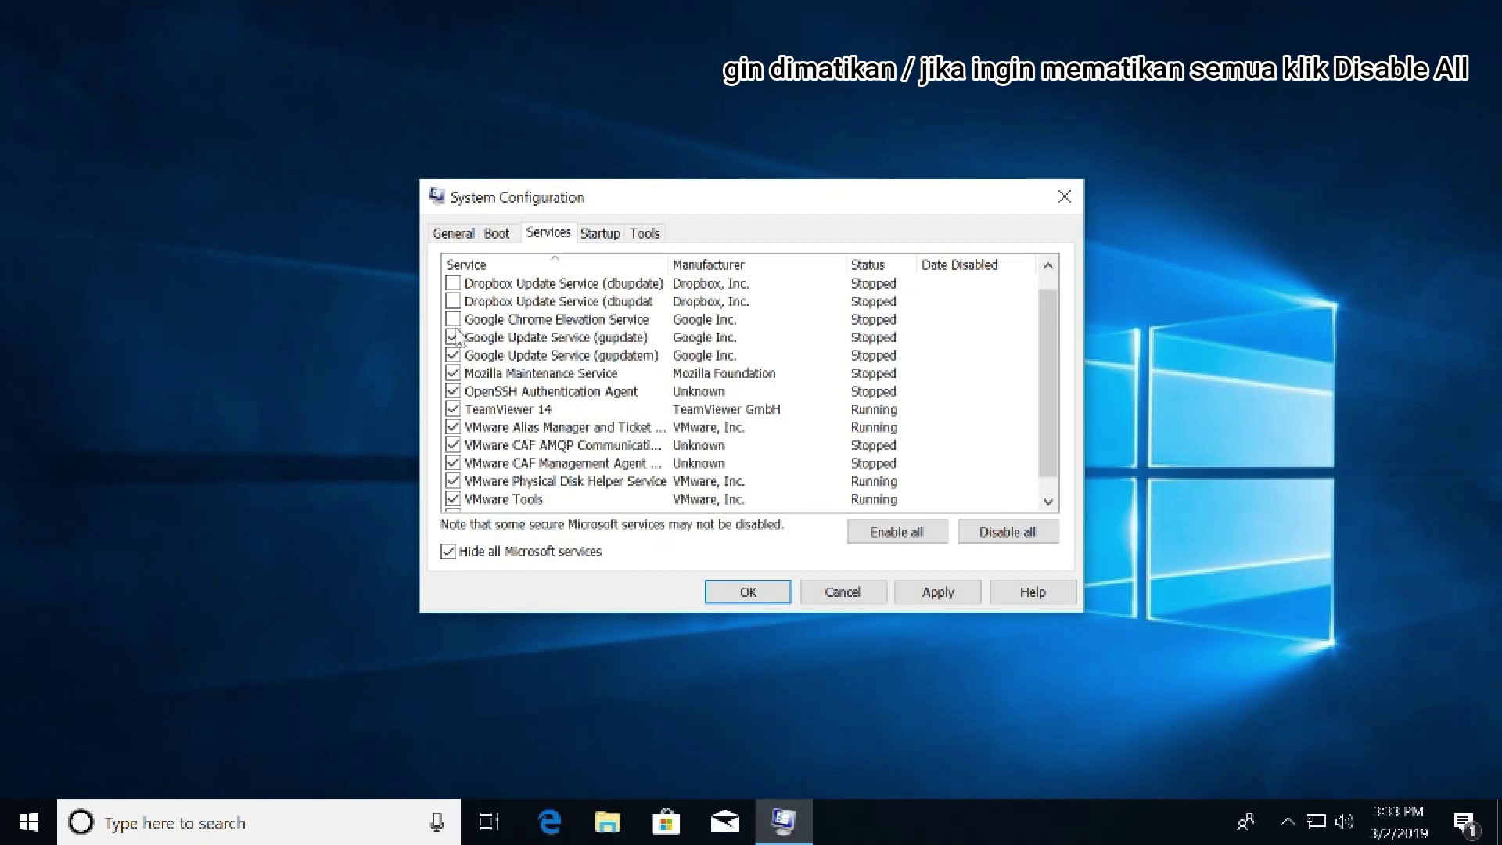
Step: Disable all the listed non-Microsoft services, apply the change and exit System Configuration without restarting
{"action": "left_click", "coordinate": [1008, 532]}
{"action": "scroll", "coordinate": [1047, 379], "scroll_direction": "up", "scroll_amount": 1}
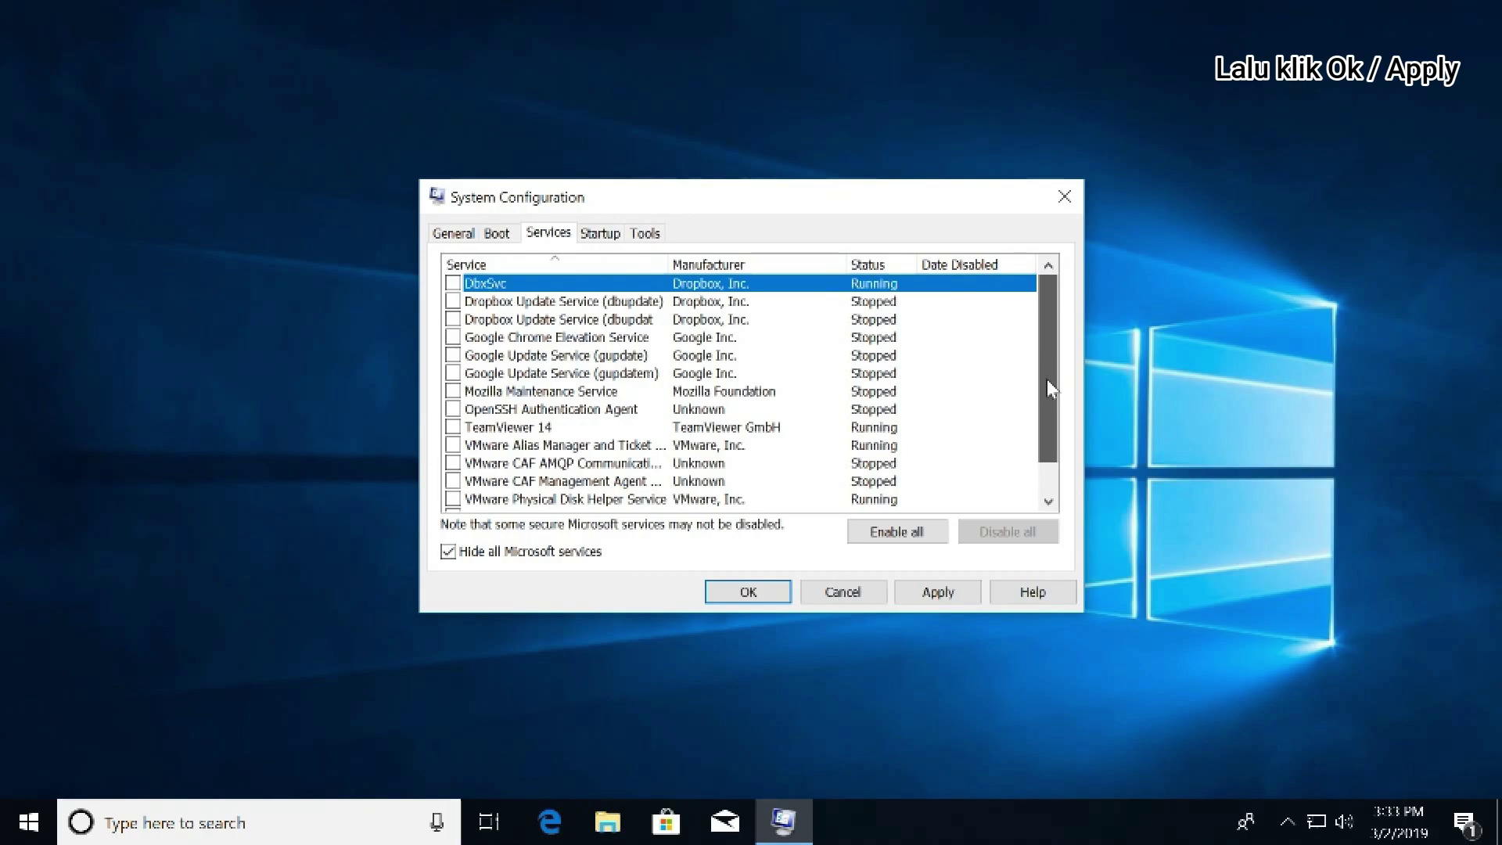
{"action": "scroll", "coordinate": [1051, 389], "scroll_direction": "down", "scroll_amount": 1}
{"action": "left_click", "coordinate": [941, 595]}
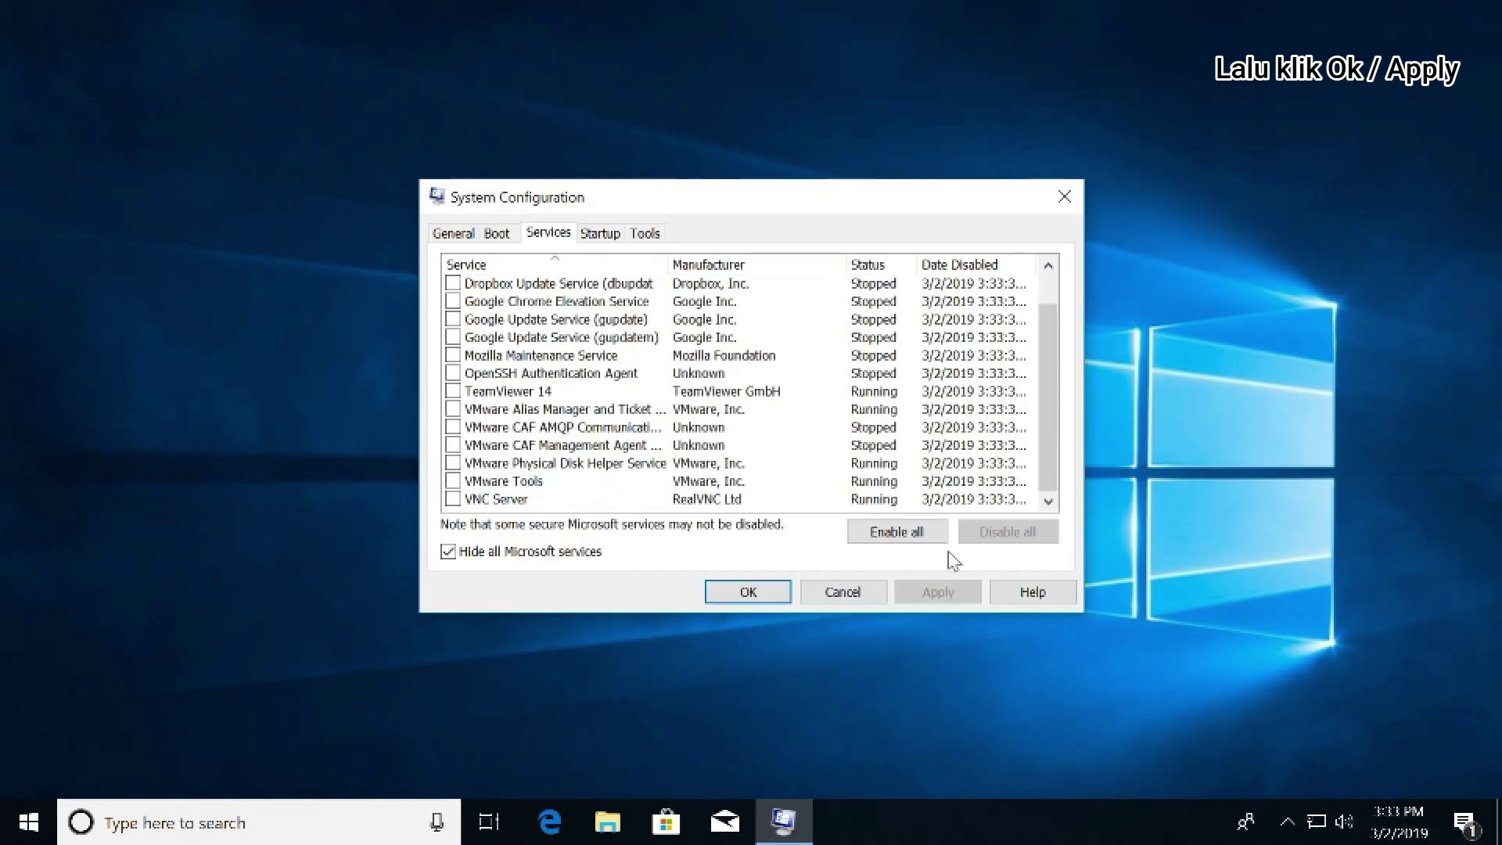
{"action": "left_click", "coordinate": [723, 592]}
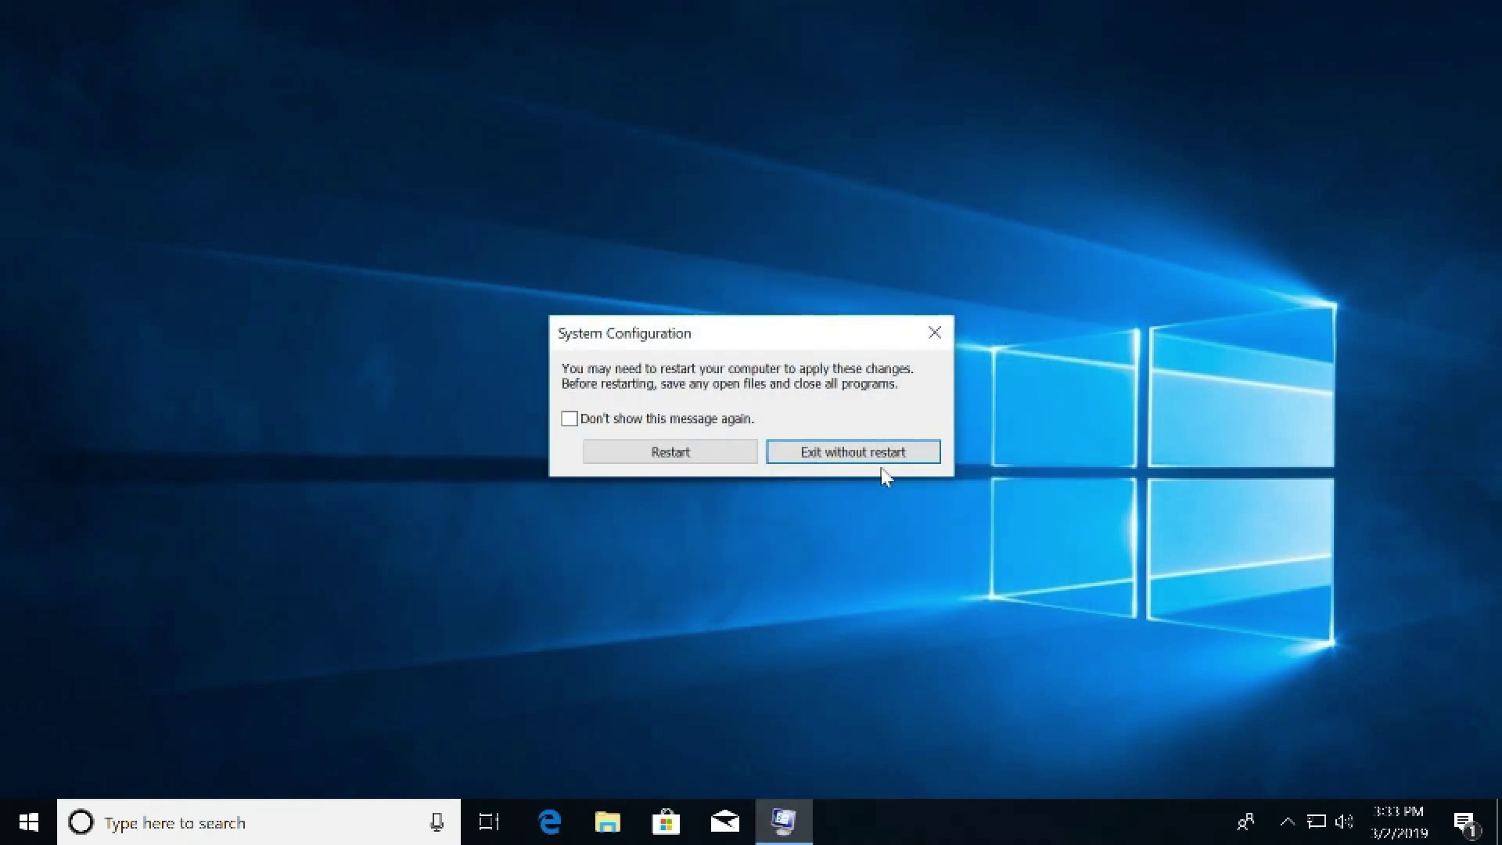
{"action": "left_click", "coordinate": [853, 452]}
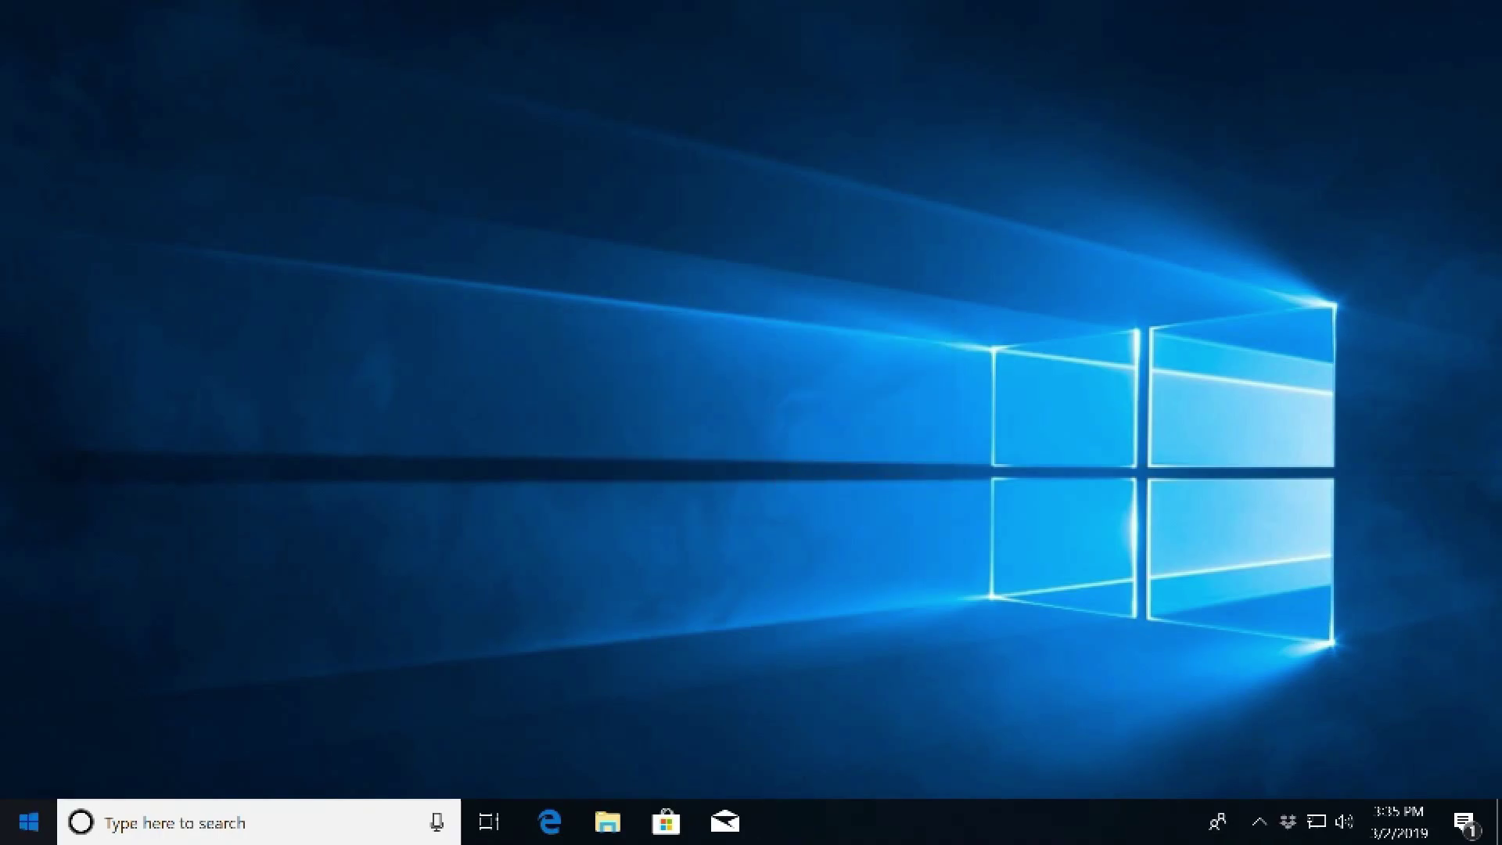
Step: Search for This PC and open its properties
{"action": "key", "text": "super"}
{"action": "type", "text": "t"}
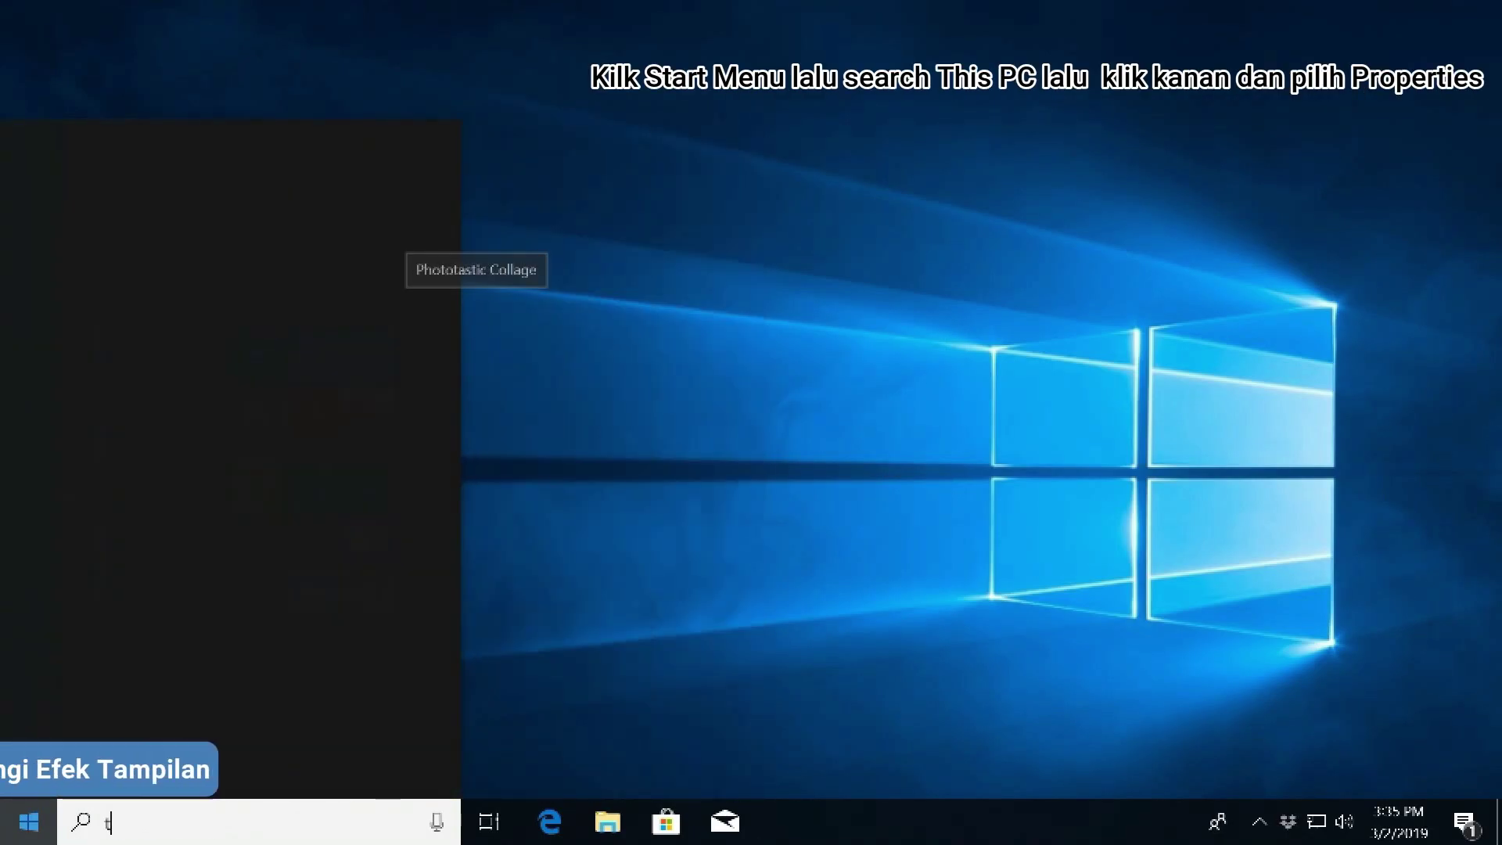
{"action": "type", "text": "his pc"}
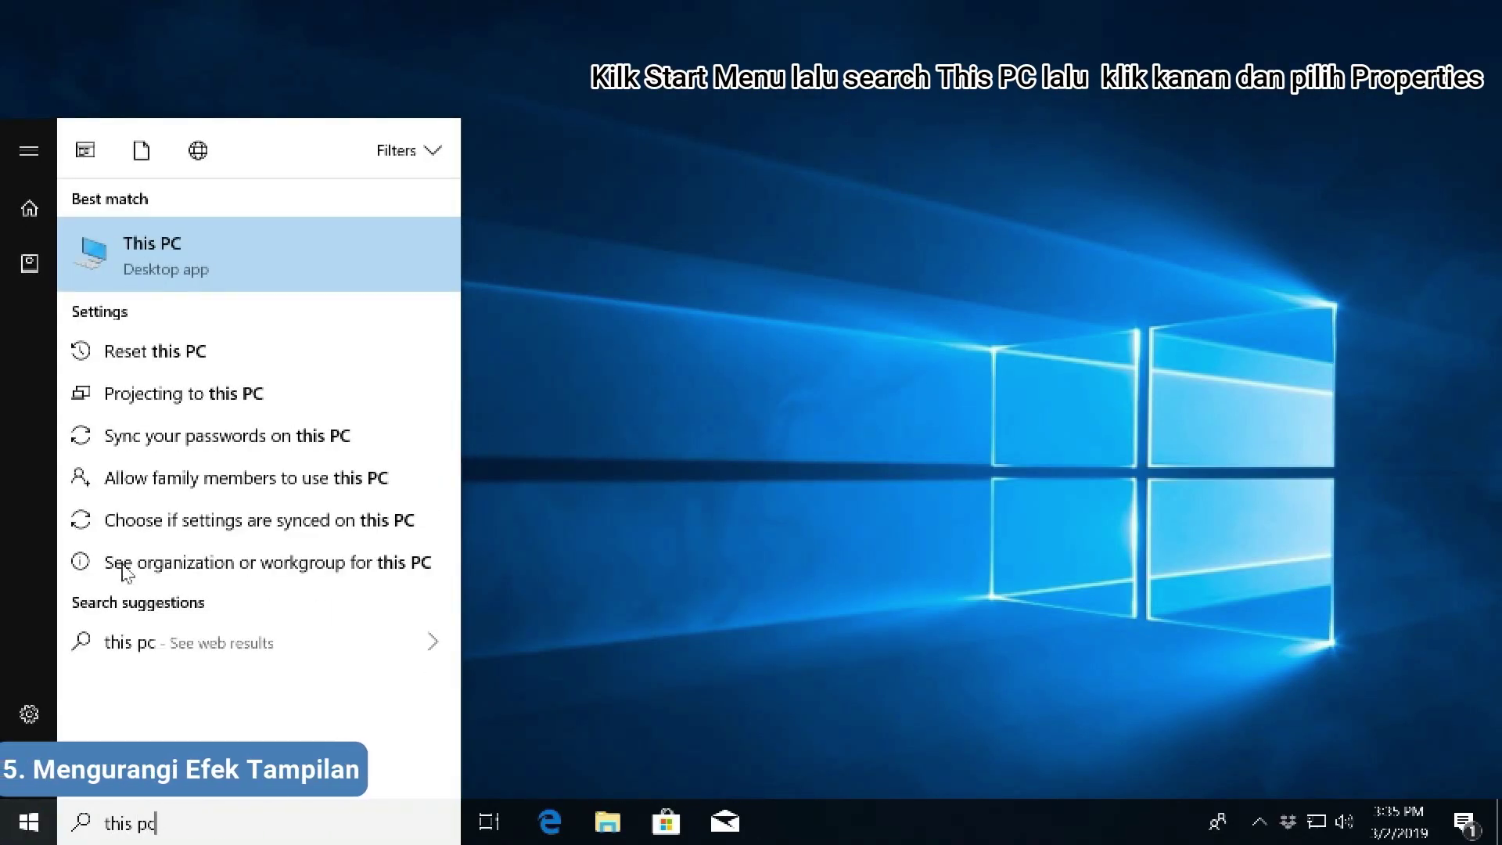
{"action": "right_click", "coordinate": [266, 251]}
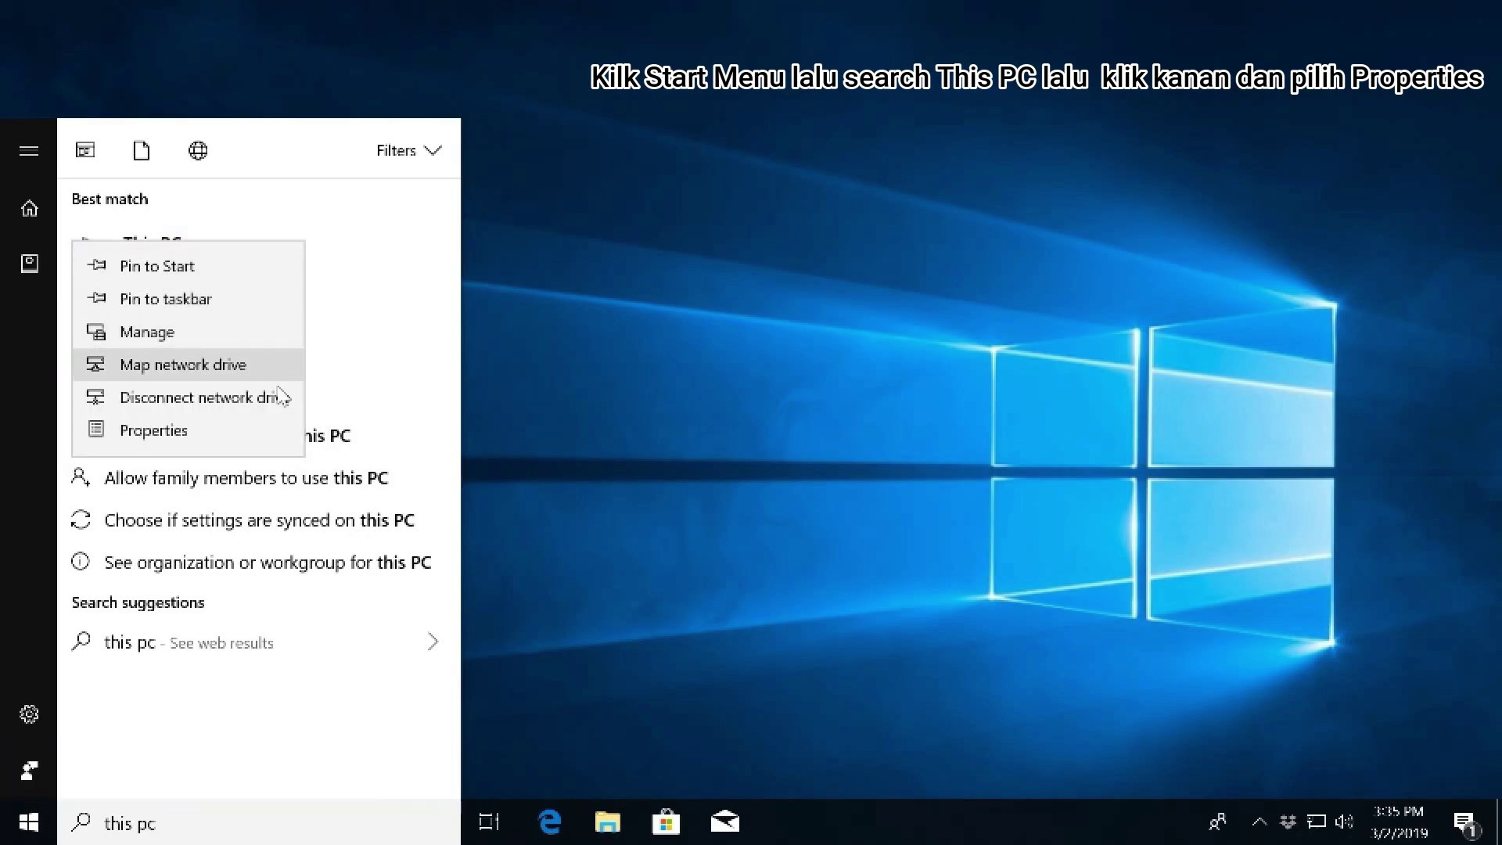
{"action": "left_click", "coordinate": [261, 431]}
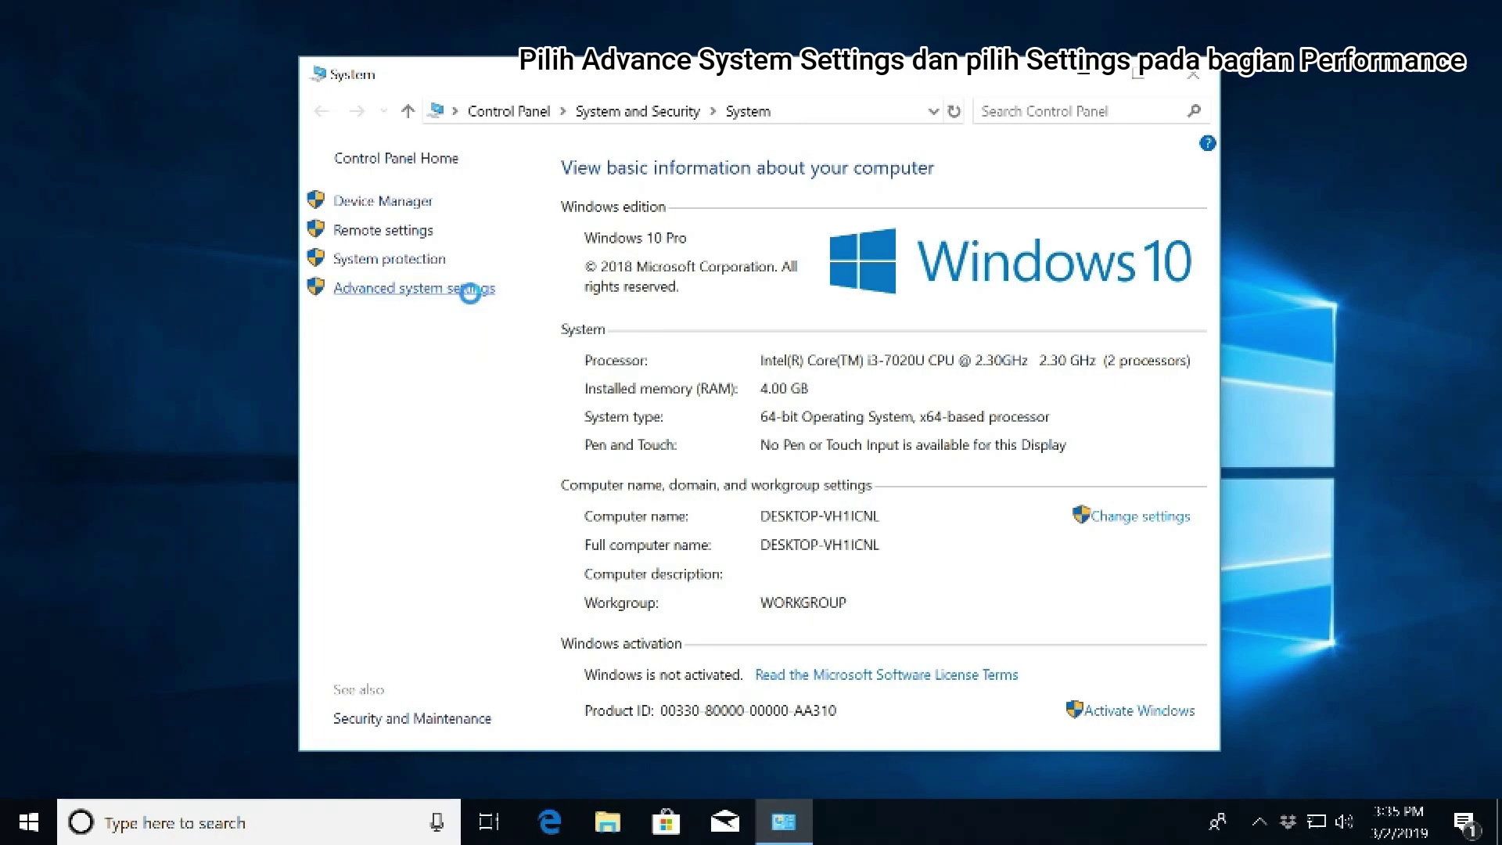
Step: In the advanced system settings, set the performance visual effects to Adjust for best performance and confirm both dialogs
{"action": "left_click", "coordinate": [469, 289]}
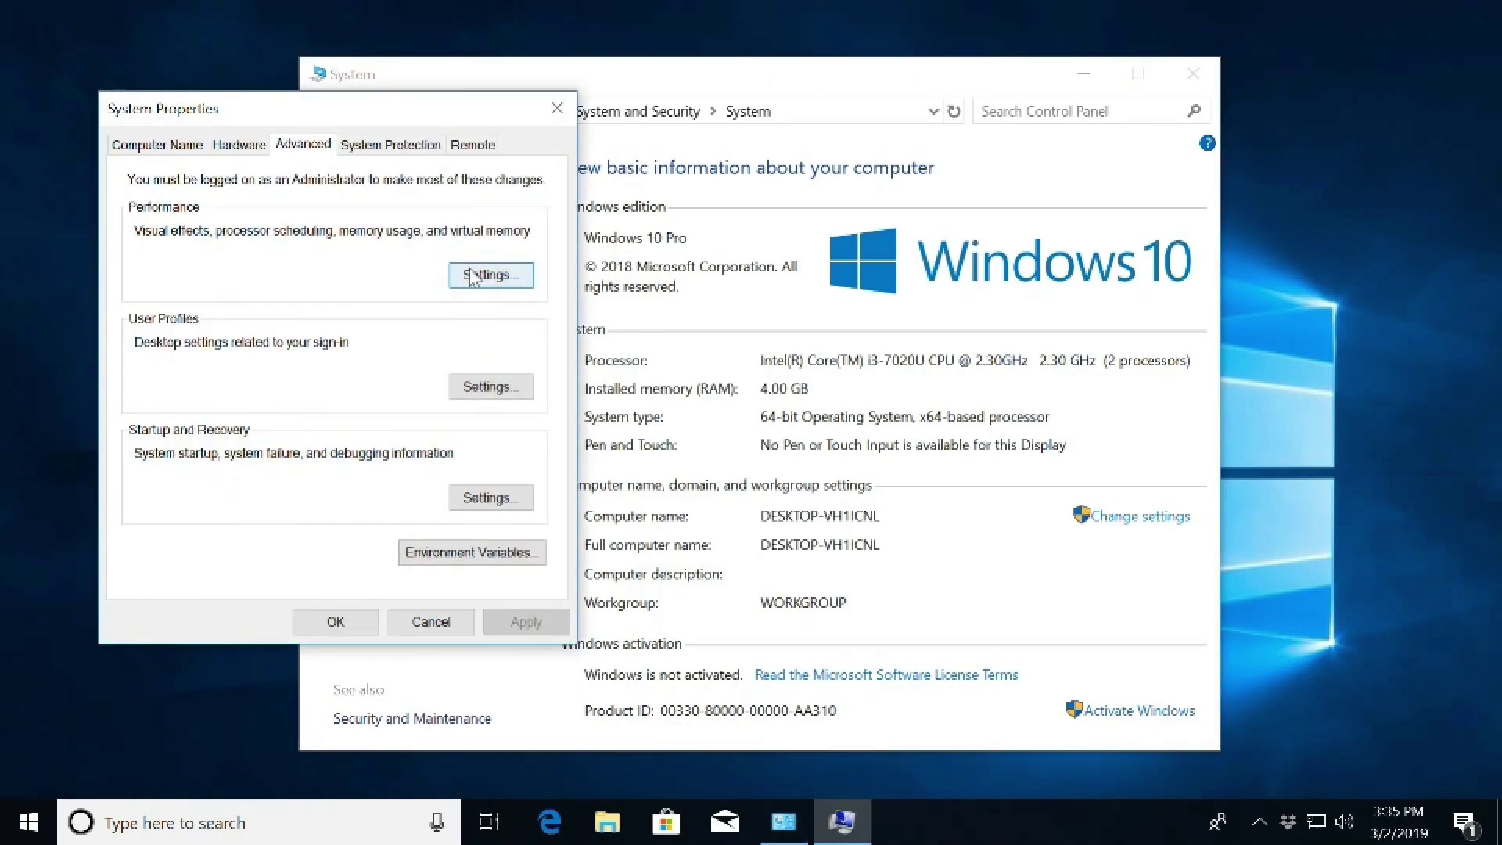
{"action": "left_click", "coordinate": [472, 277]}
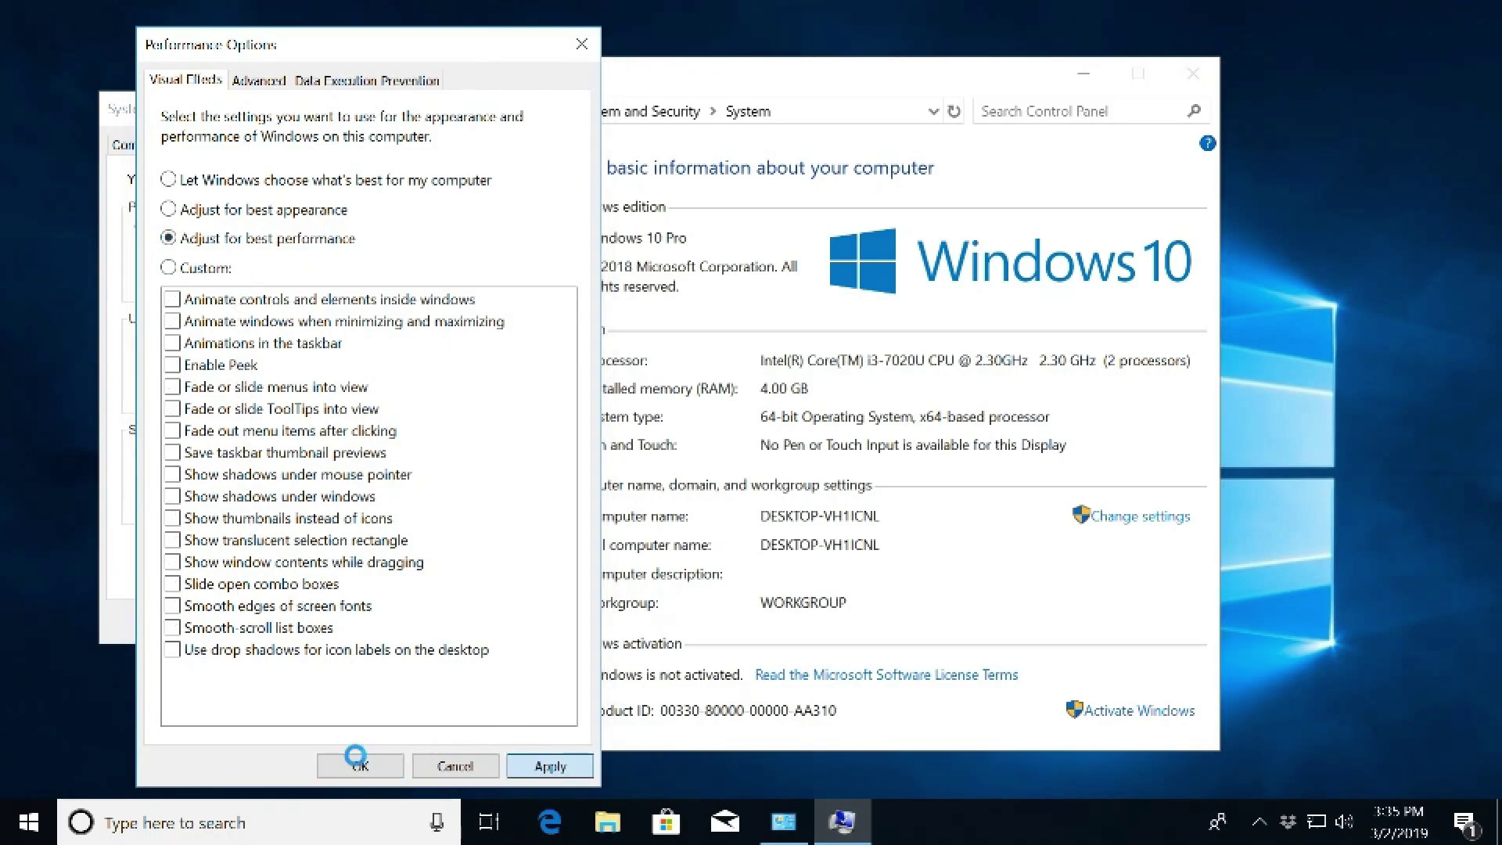
{"action": "left_click", "coordinate": [360, 766]}
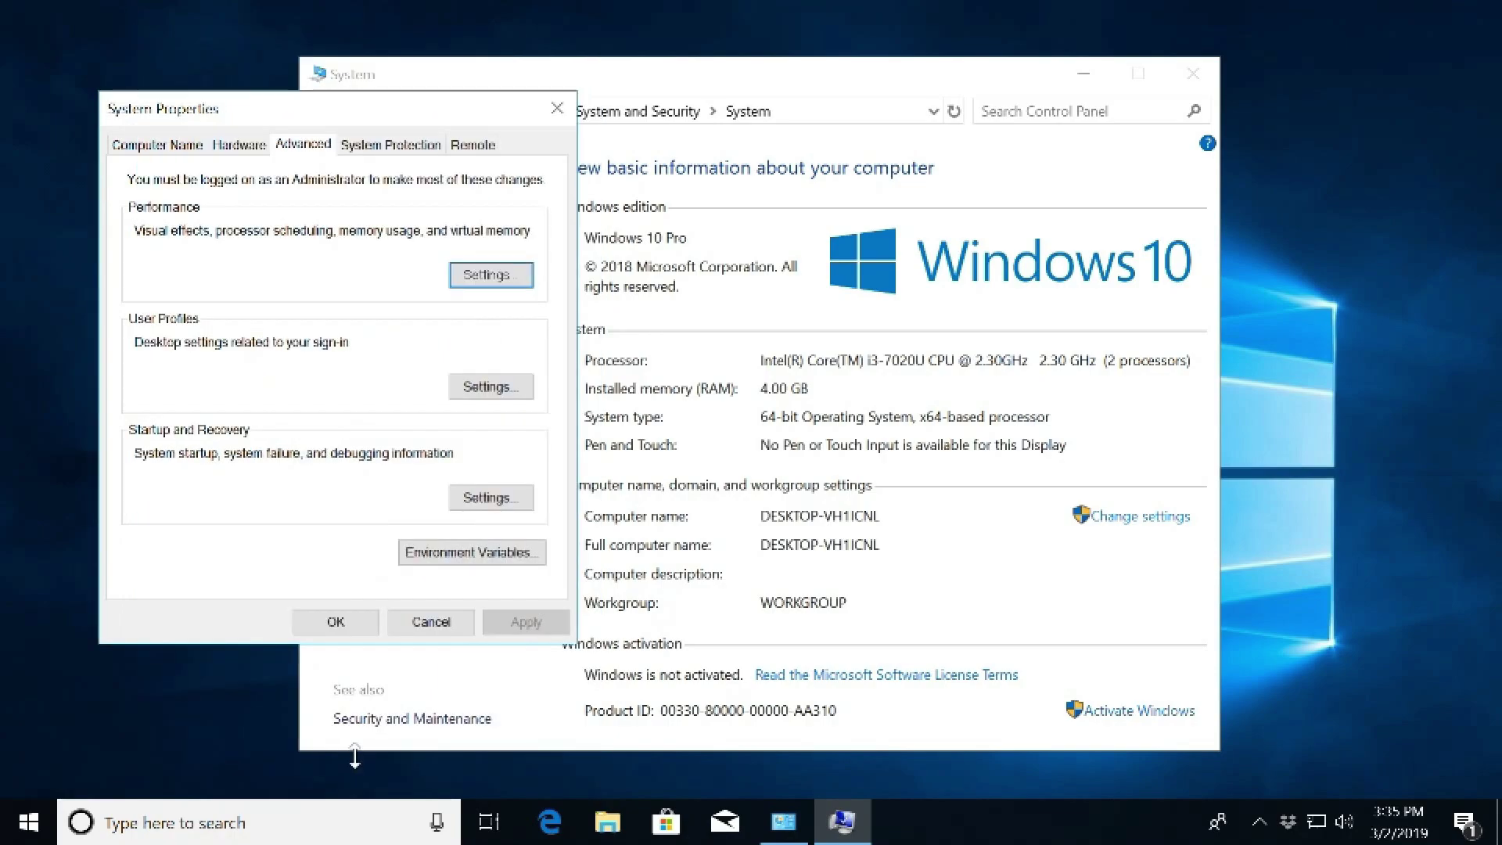
{"action": "left_click", "coordinate": [335, 622]}
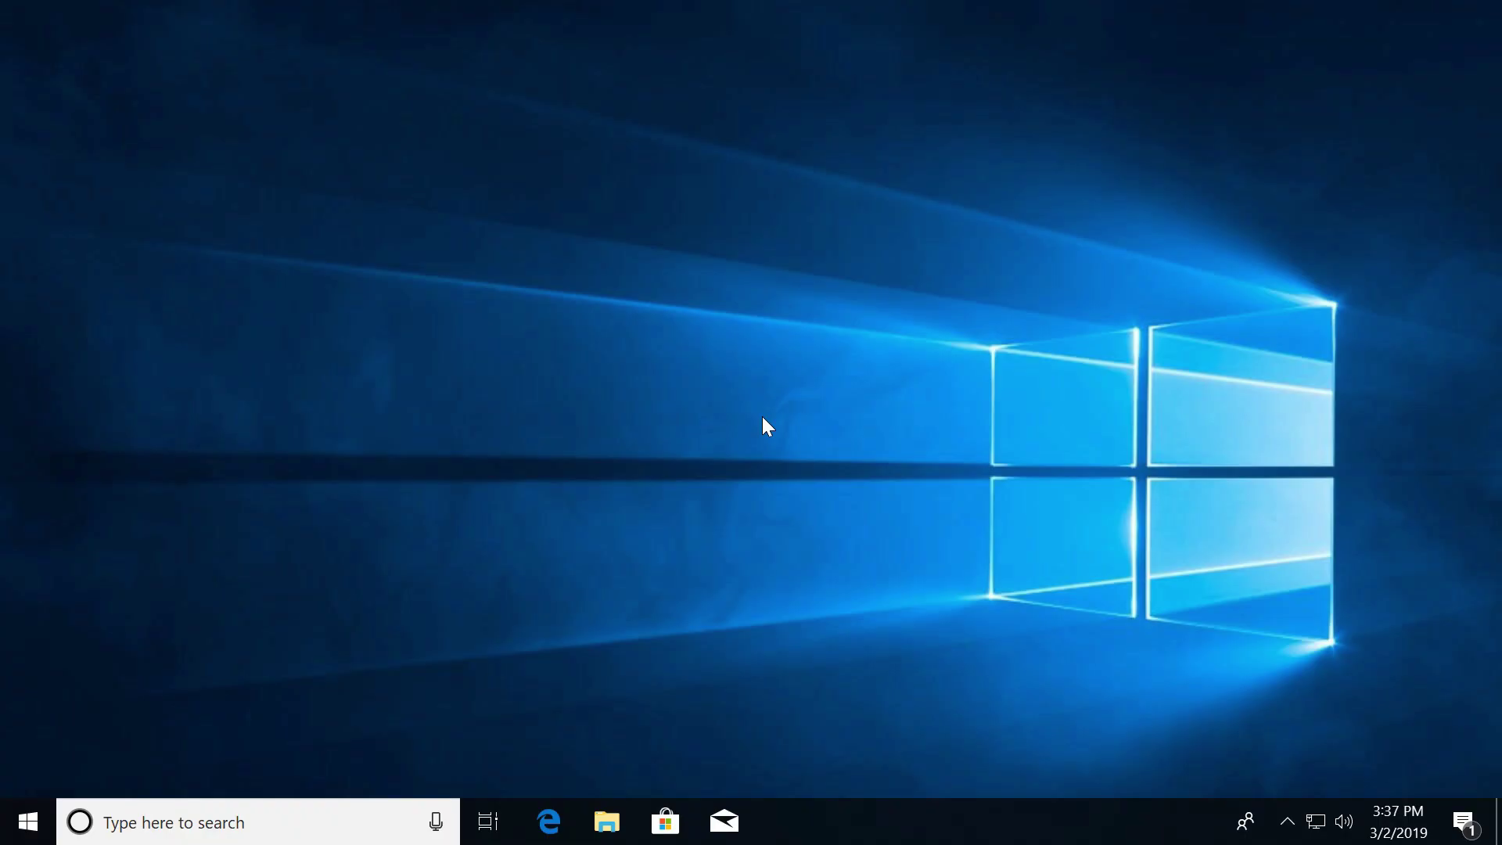
{"action": "left_click", "coordinate": [46, 827]}
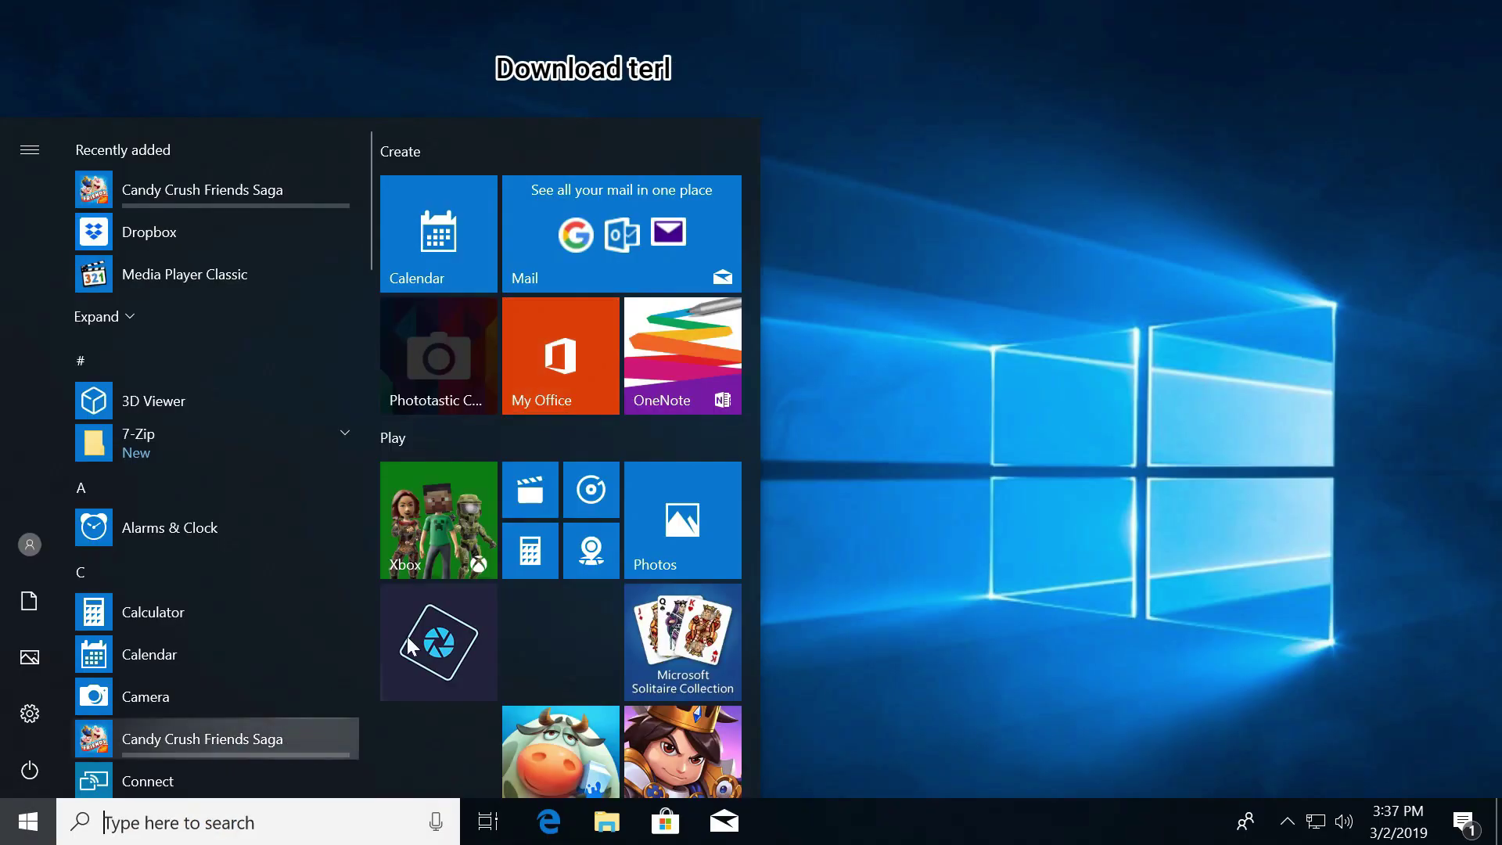
{"action": "left_click_drag", "start_coordinate": [363, 213], "coordinate": [373, 362]}
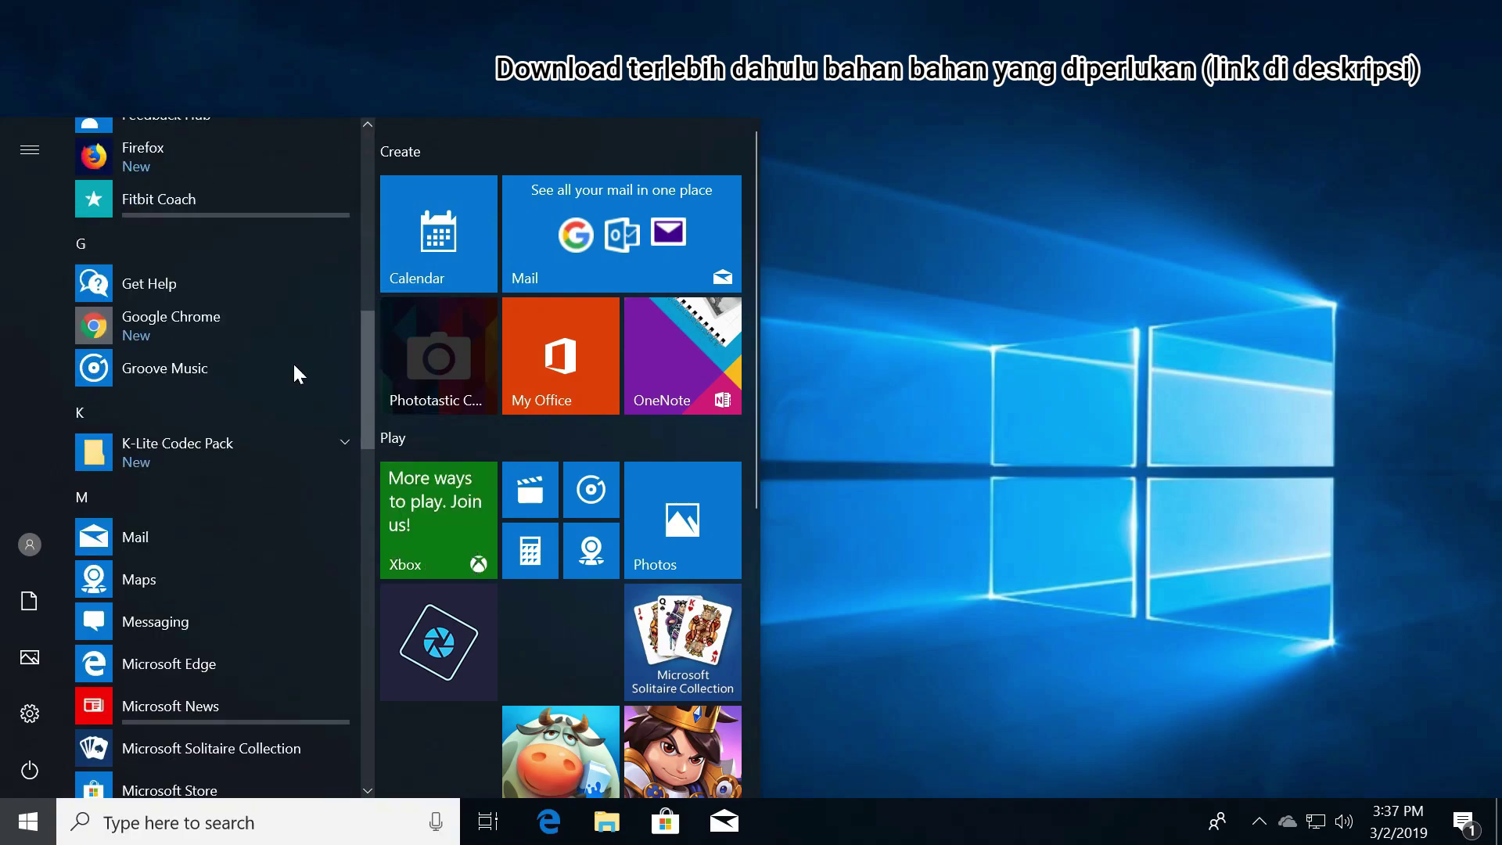
{"action": "left_click", "coordinate": [238, 325]}
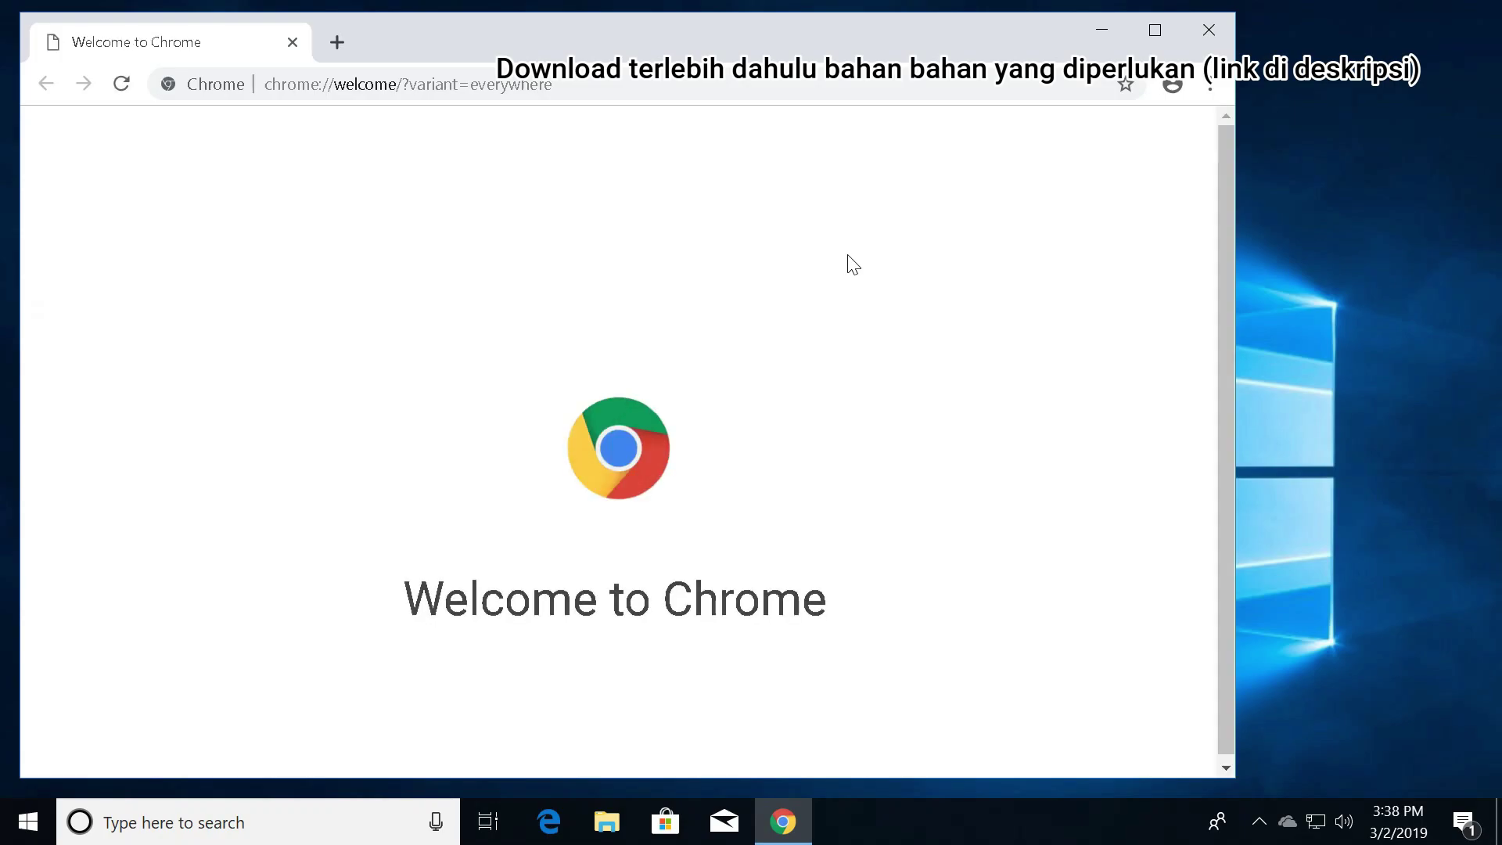
{"action": "key", "text": "alt+f"}
{"action": "key", "text": "Escape"}
{"action": "left_click", "coordinate": [642, 84]}
{"action": "type", "text": "https://github.com/W4RH4WK/Debloat-Windows-10"}
{"action": "key", "text": "Return"}
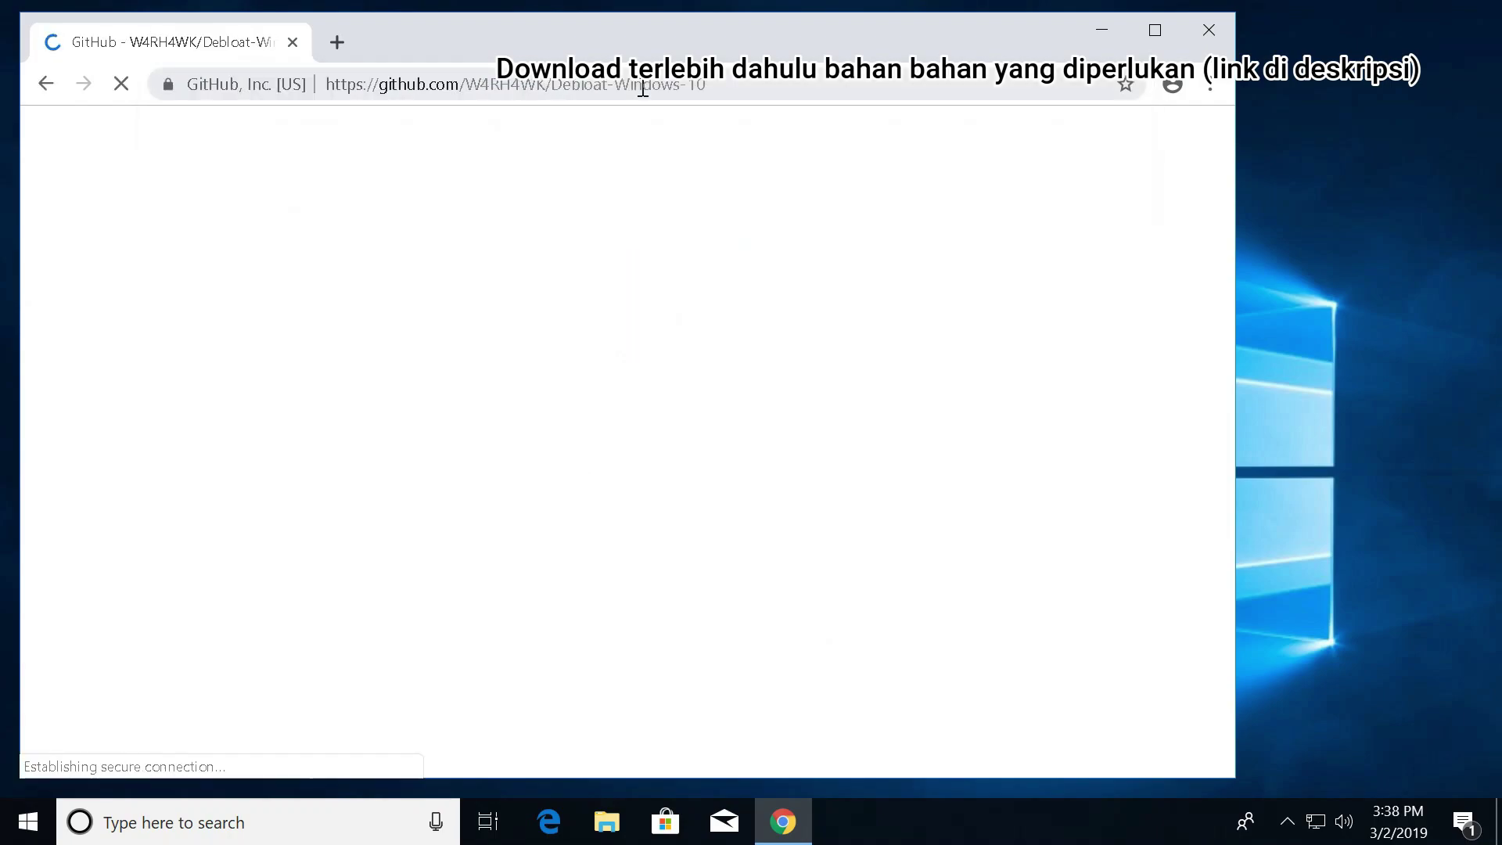
Step: Widen the browser window and download the Debloat-Windows-10 repository as a ZIP file
{"action": "left_click_drag", "start_coordinate": [1238, 234], "coordinate": [1379, 232]}
{"action": "scroll", "coordinate": [1366, 152], "scroll_direction": "down", "scroll_amount": 5}
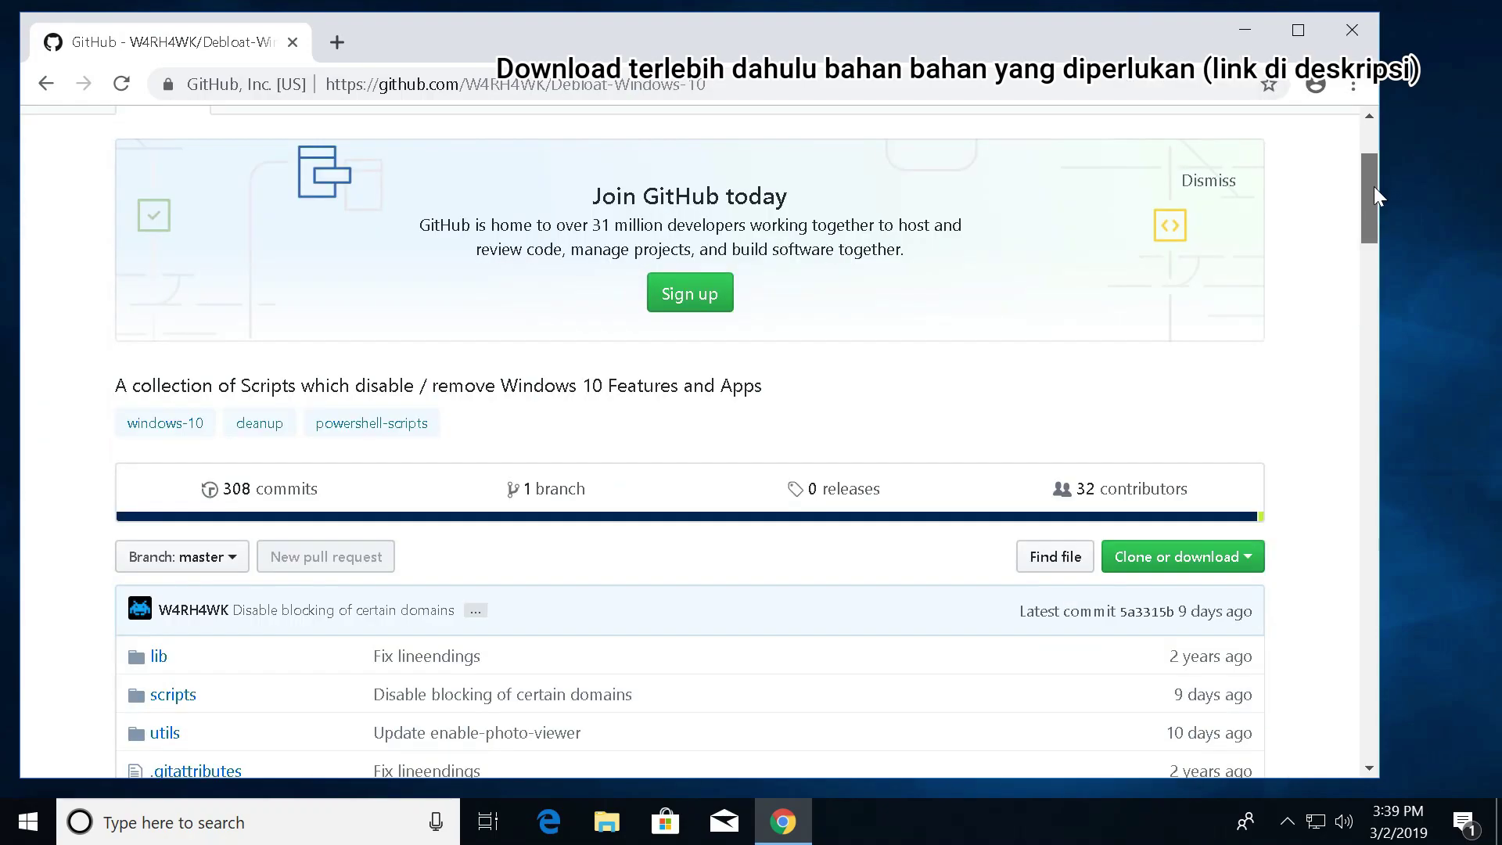
{"action": "left_click", "coordinate": [1210, 225]}
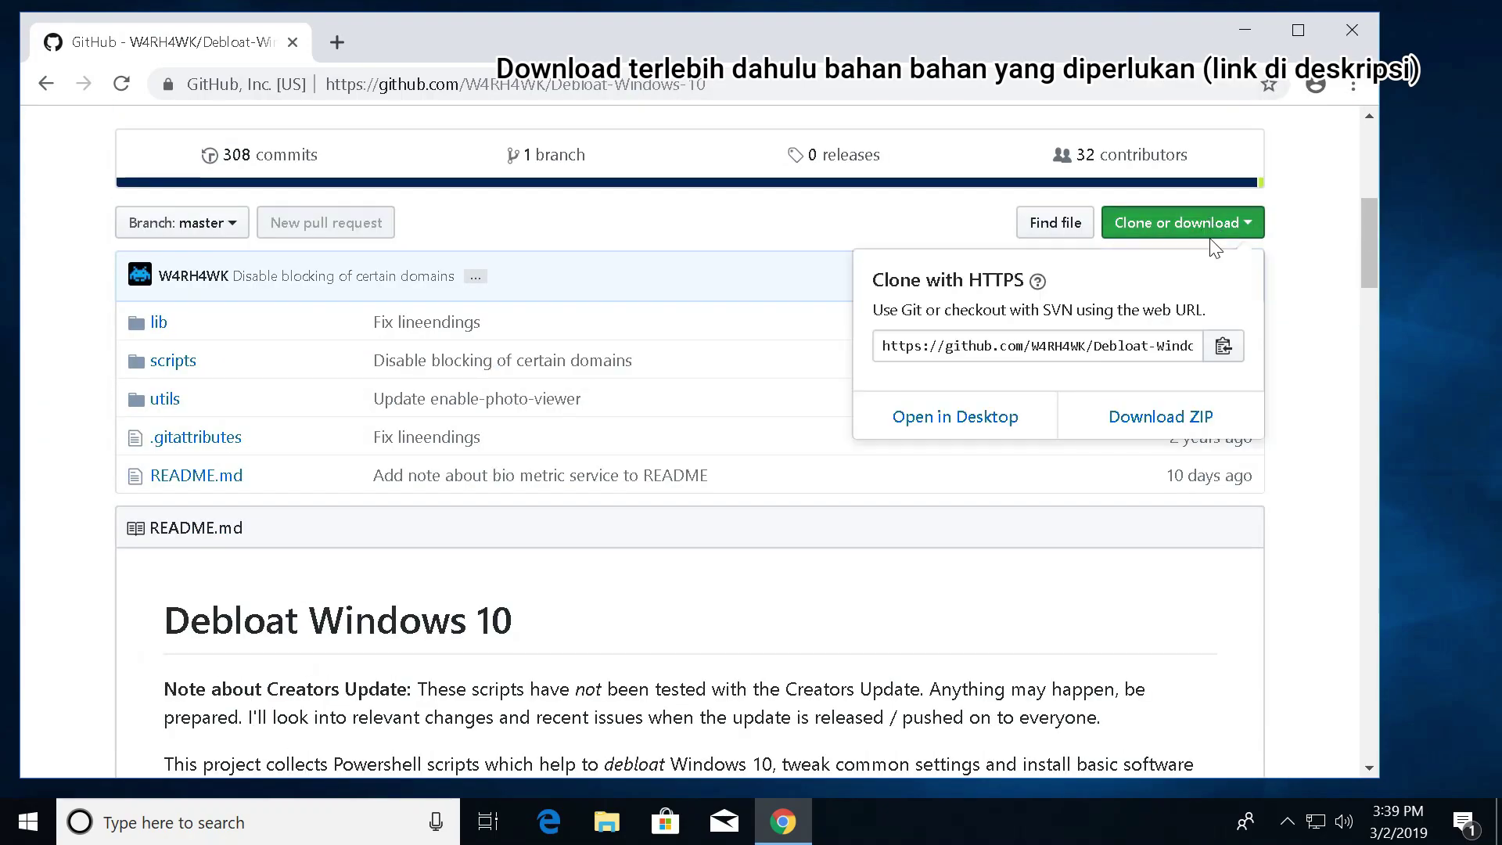
{"action": "left_click", "coordinate": [1132, 423]}
{"action": "left_click", "coordinate": [1132, 422]}
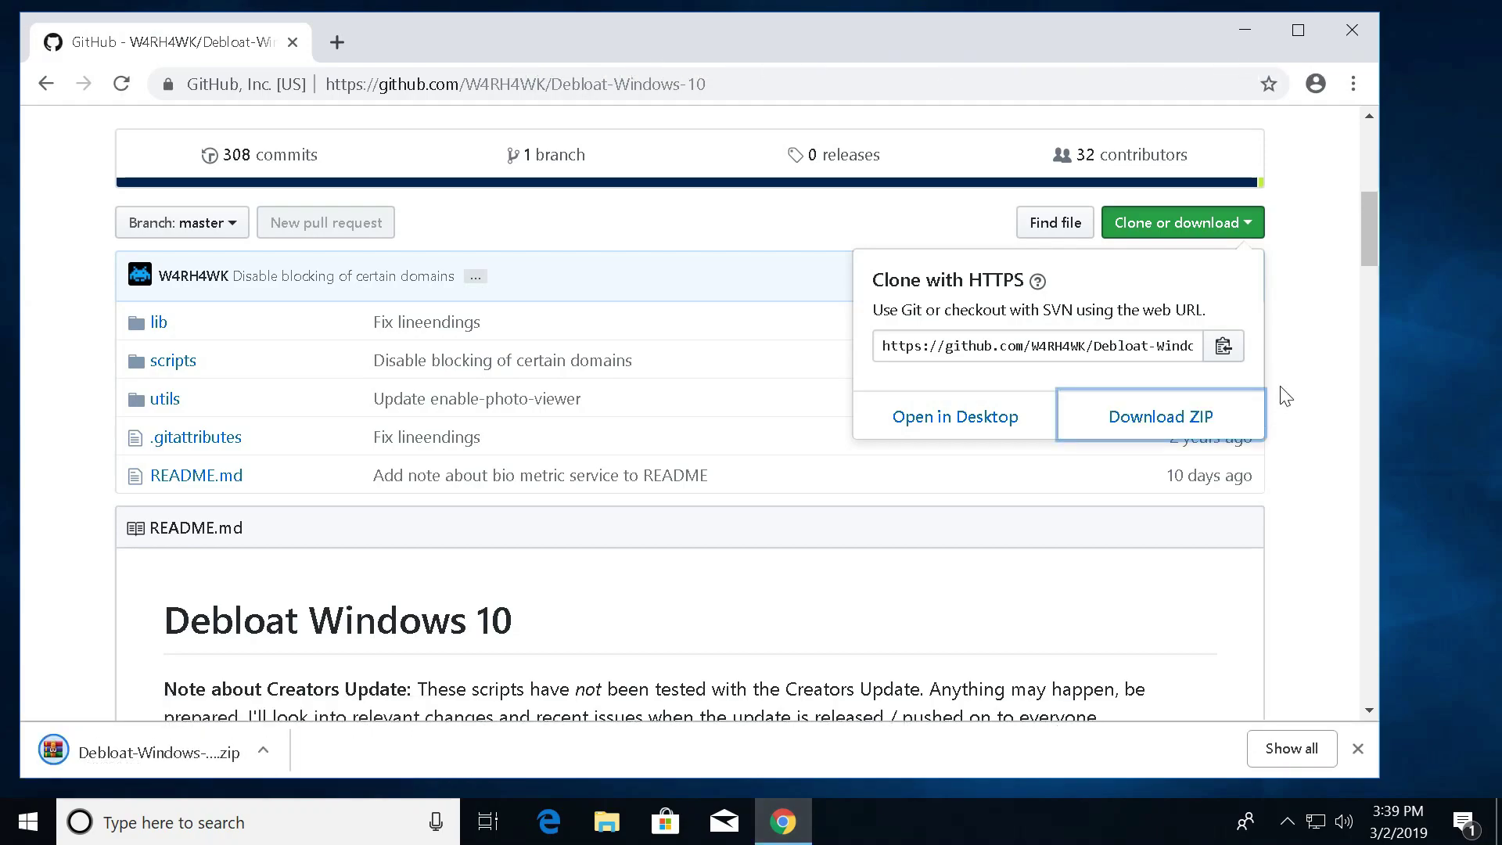
Step: Open the downloaded Debloat-Windows-10 ZIP in WinRAR, select the folder inside it and close the archive window
{"action": "left_click", "coordinate": [158, 755]}
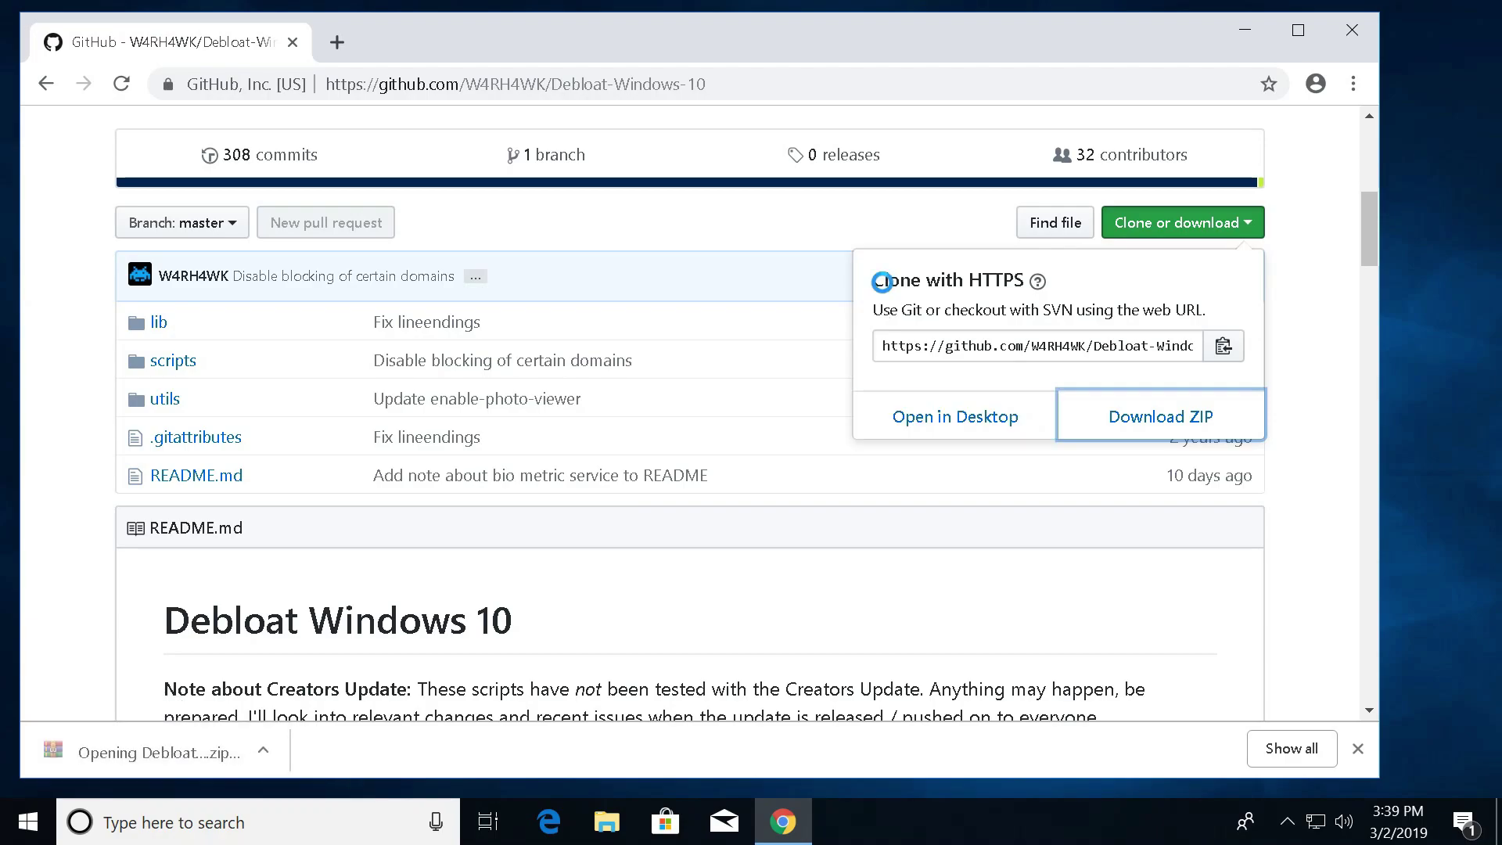
{"action": "left_click", "coordinate": [556, 697]}
{"action": "left_click", "coordinate": [828, 760]}
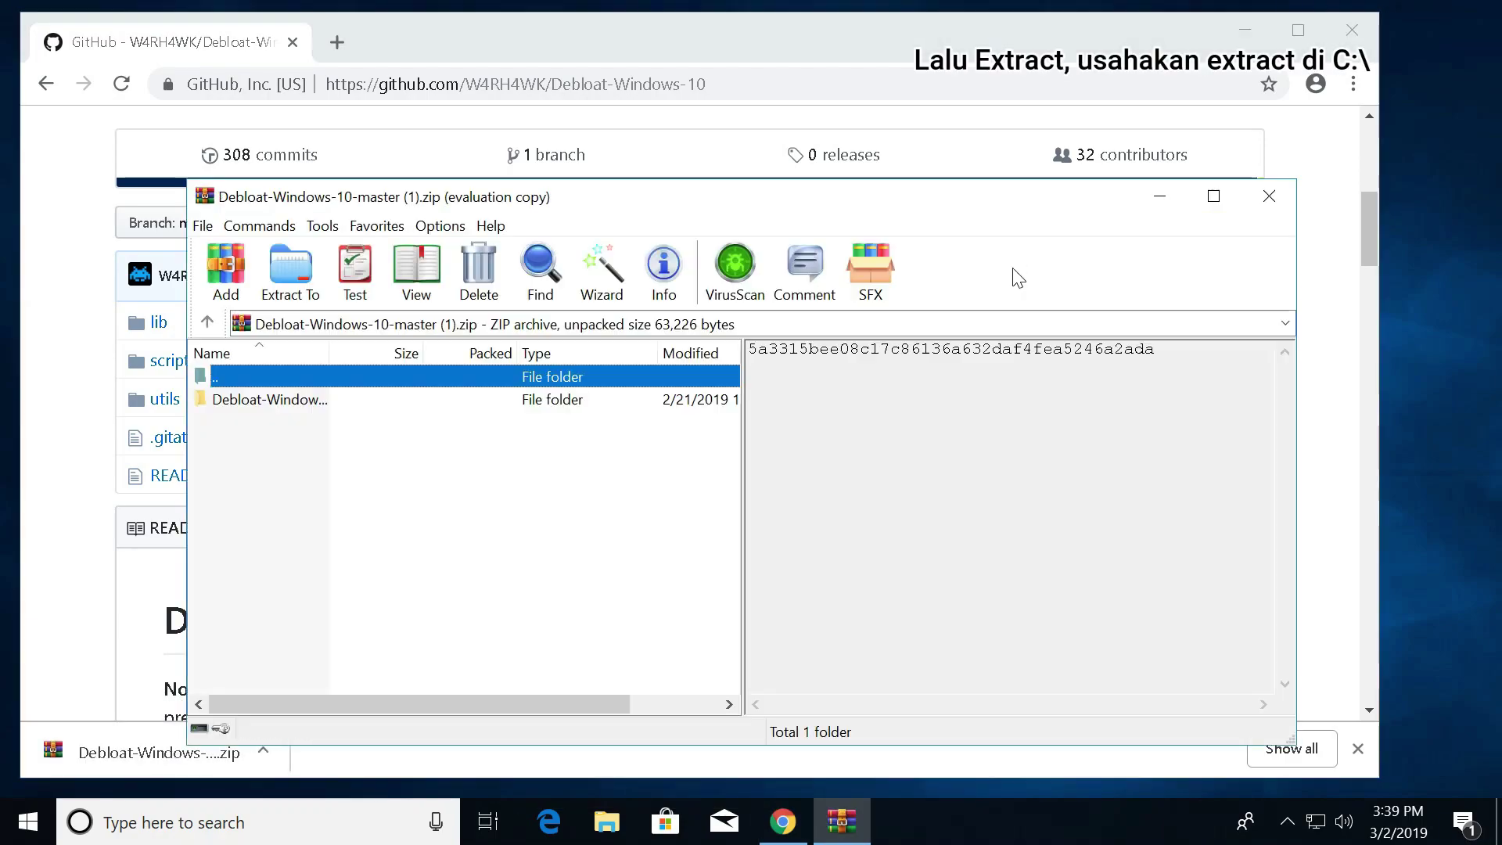
{"action": "left_click", "coordinate": [629, 402]}
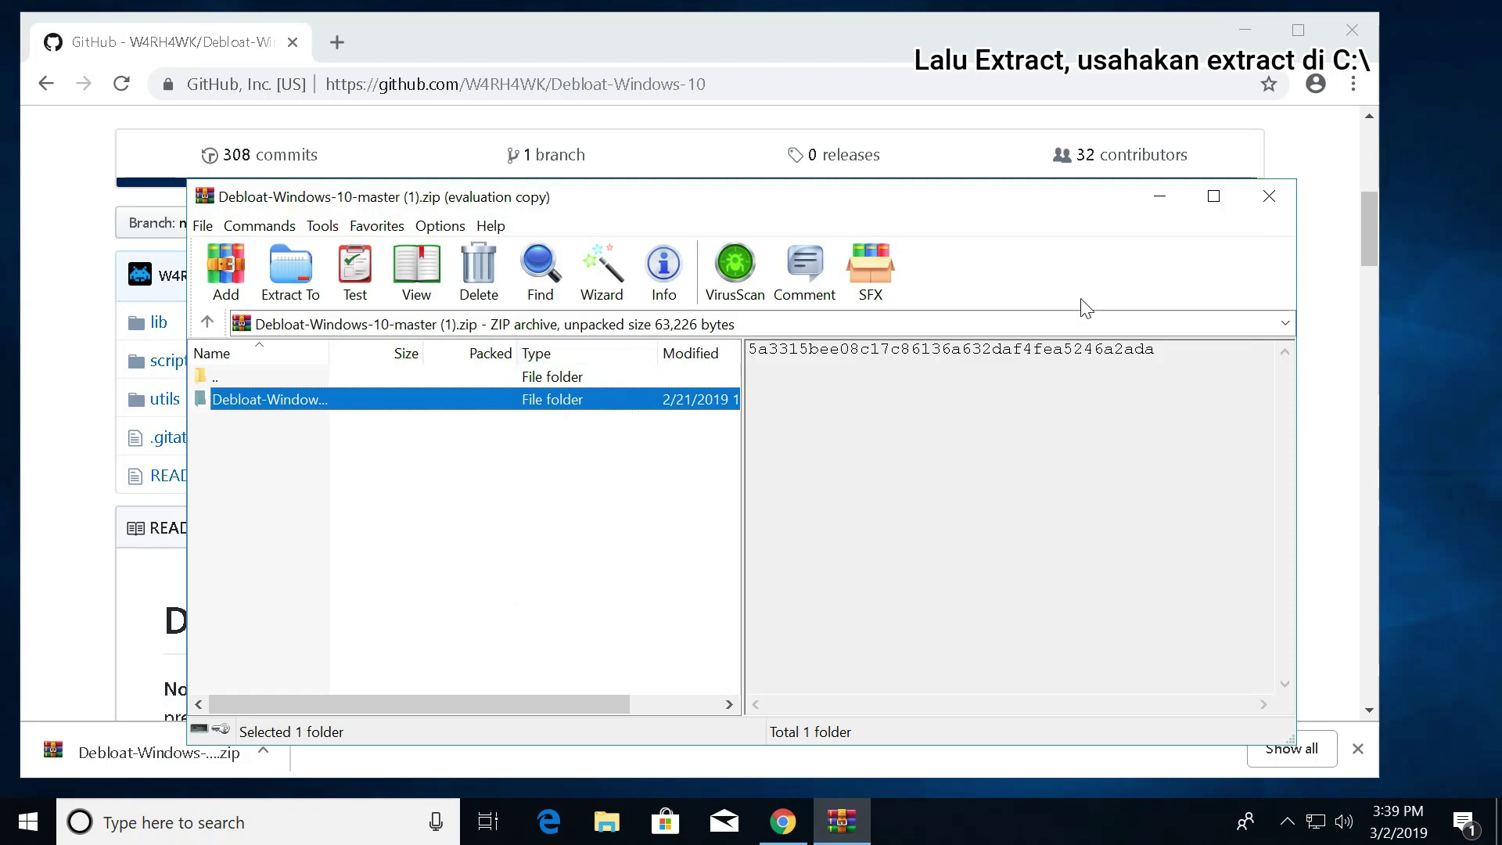
{"action": "left_click", "coordinate": [1271, 197]}
Step: Bring the README's PowerShell setup commands into view, run Windows PowerShell as administrator and allow it to make changes
{"action": "left_click_drag", "start_coordinate": [1373, 230], "coordinate": [1384, 409]}
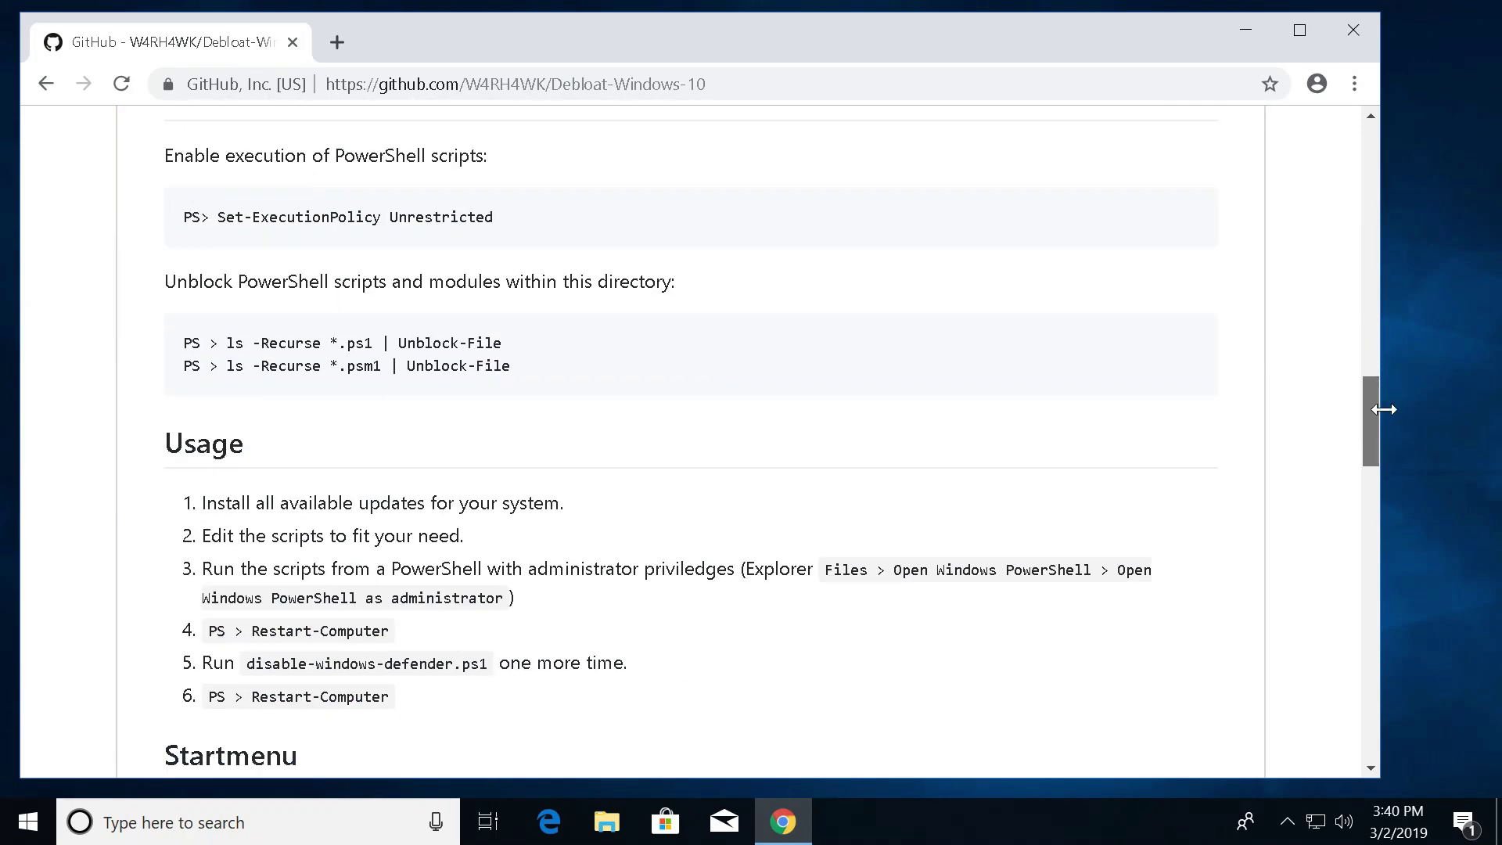
{"action": "left_click", "coordinate": [24, 820]}
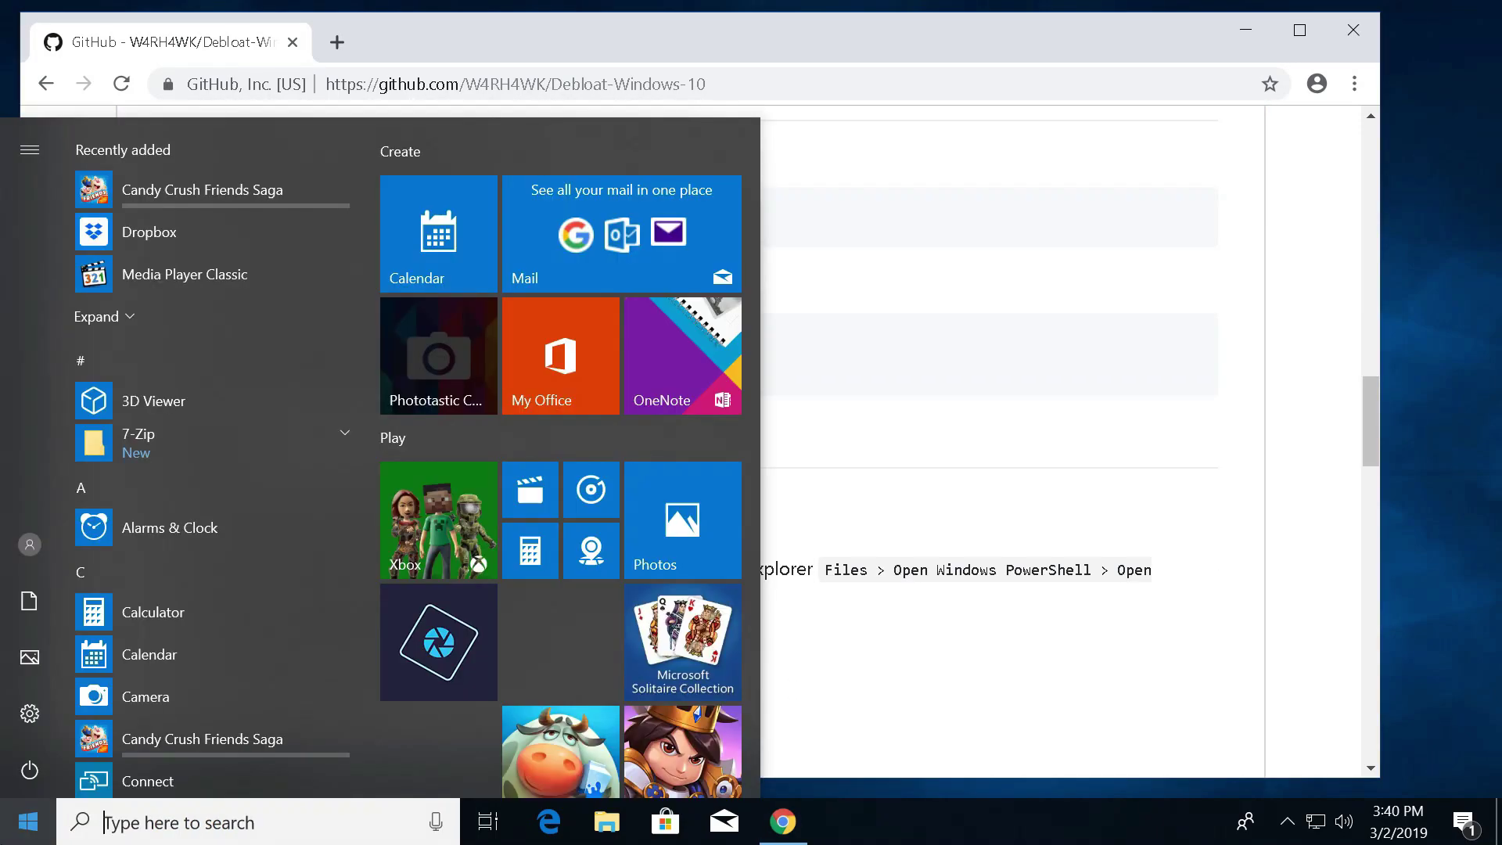
{"action": "type", "text": "powe"}
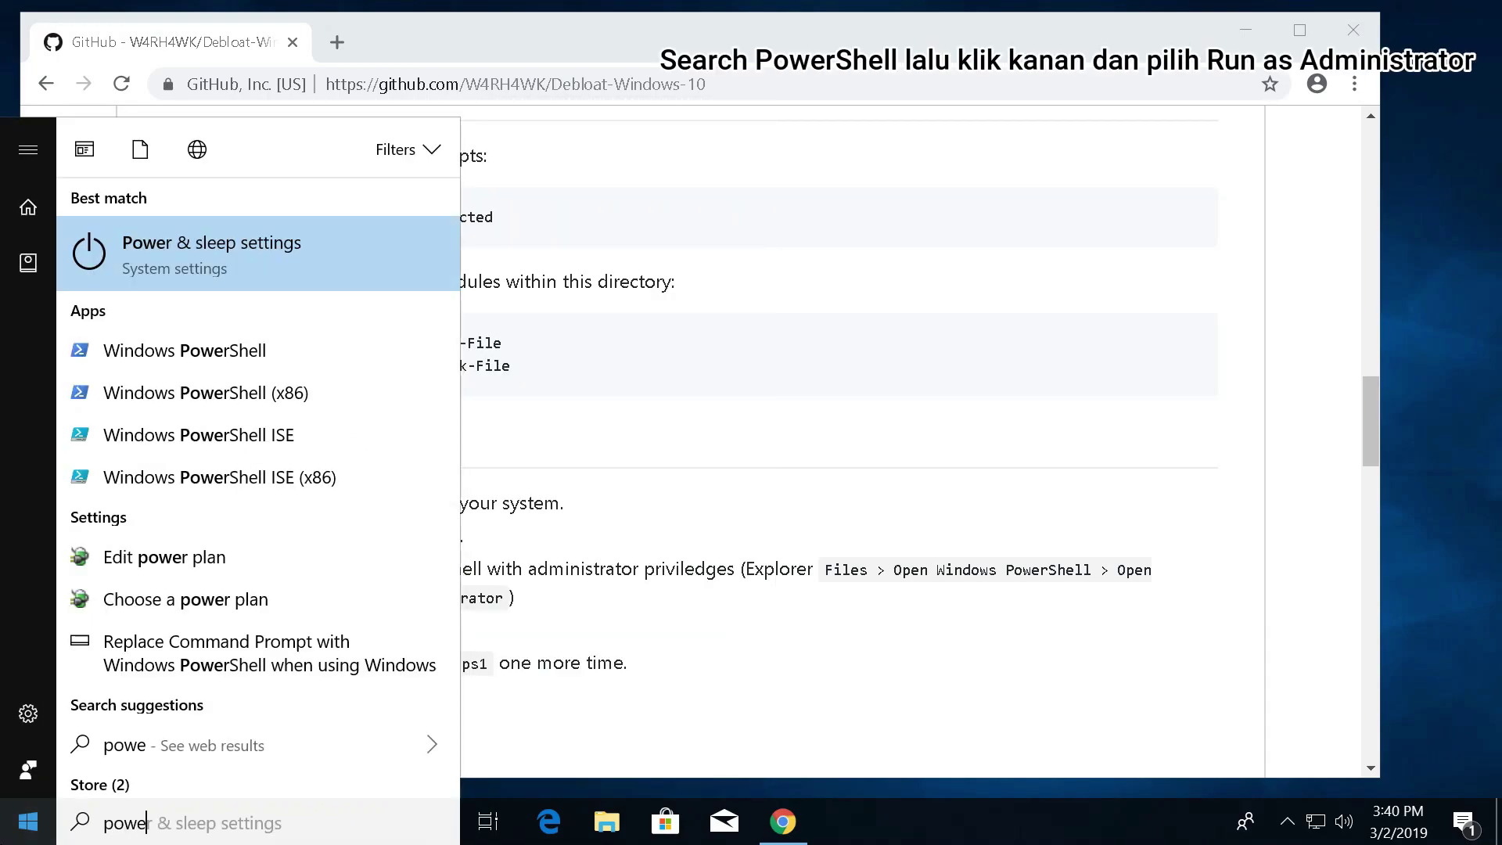
{"action": "type", "text": "r"}
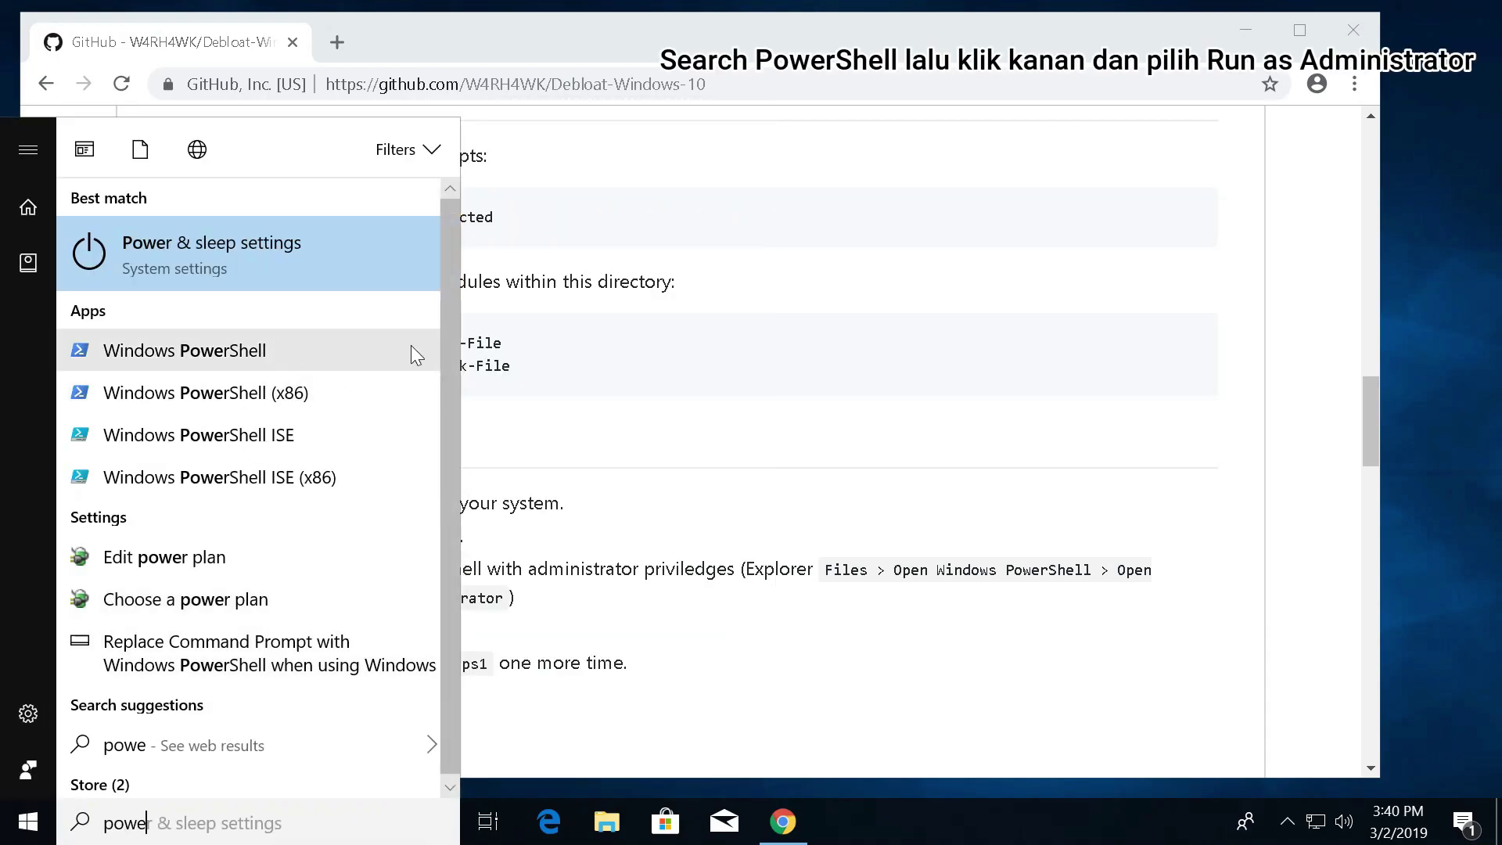
{"action": "right_click", "coordinate": [388, 344]}
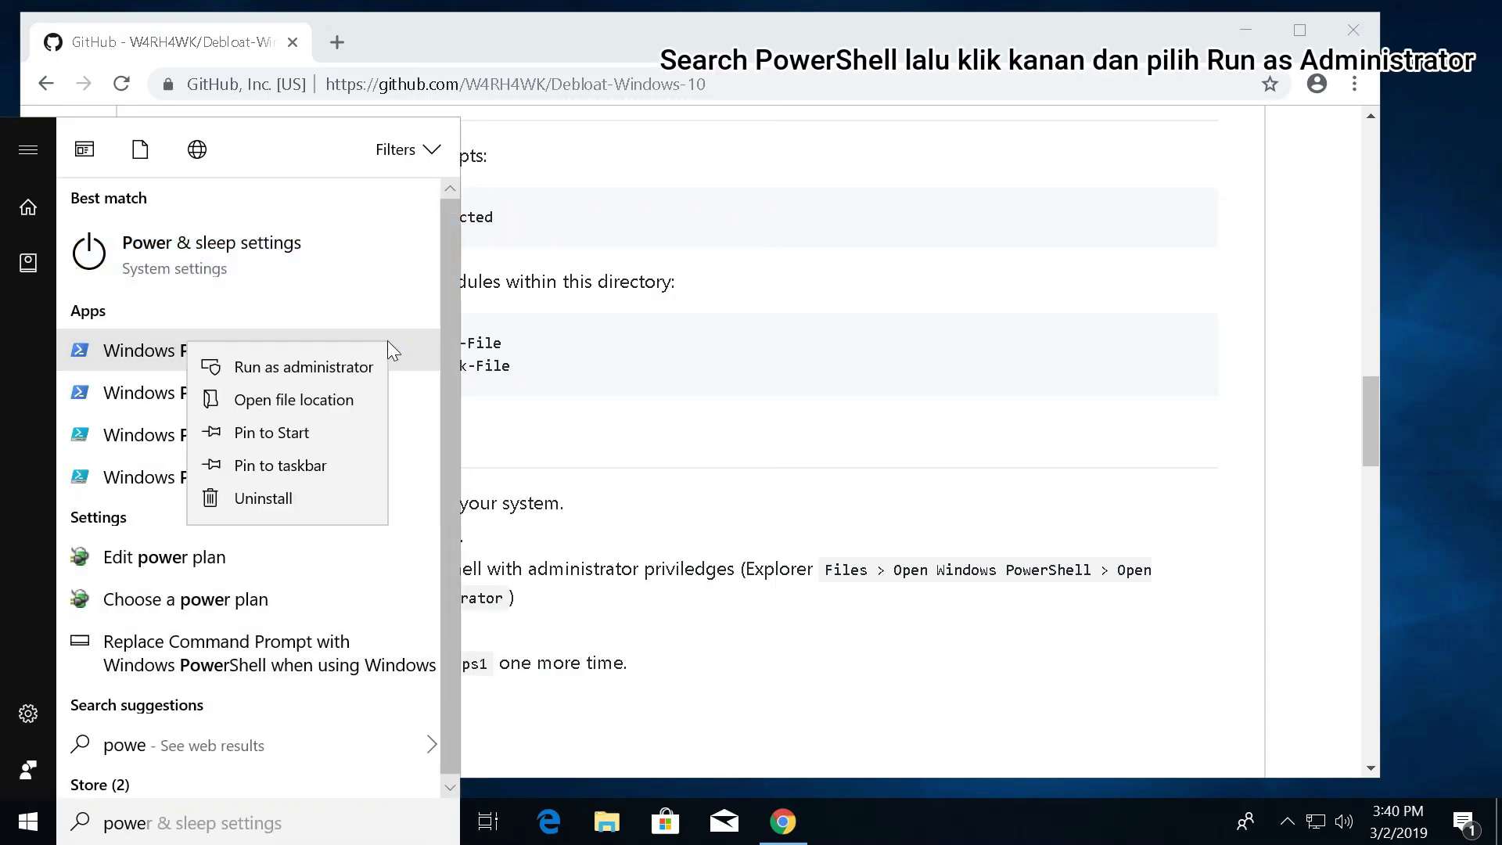
{"action": "left_click", "coordinate": [342, 365]}
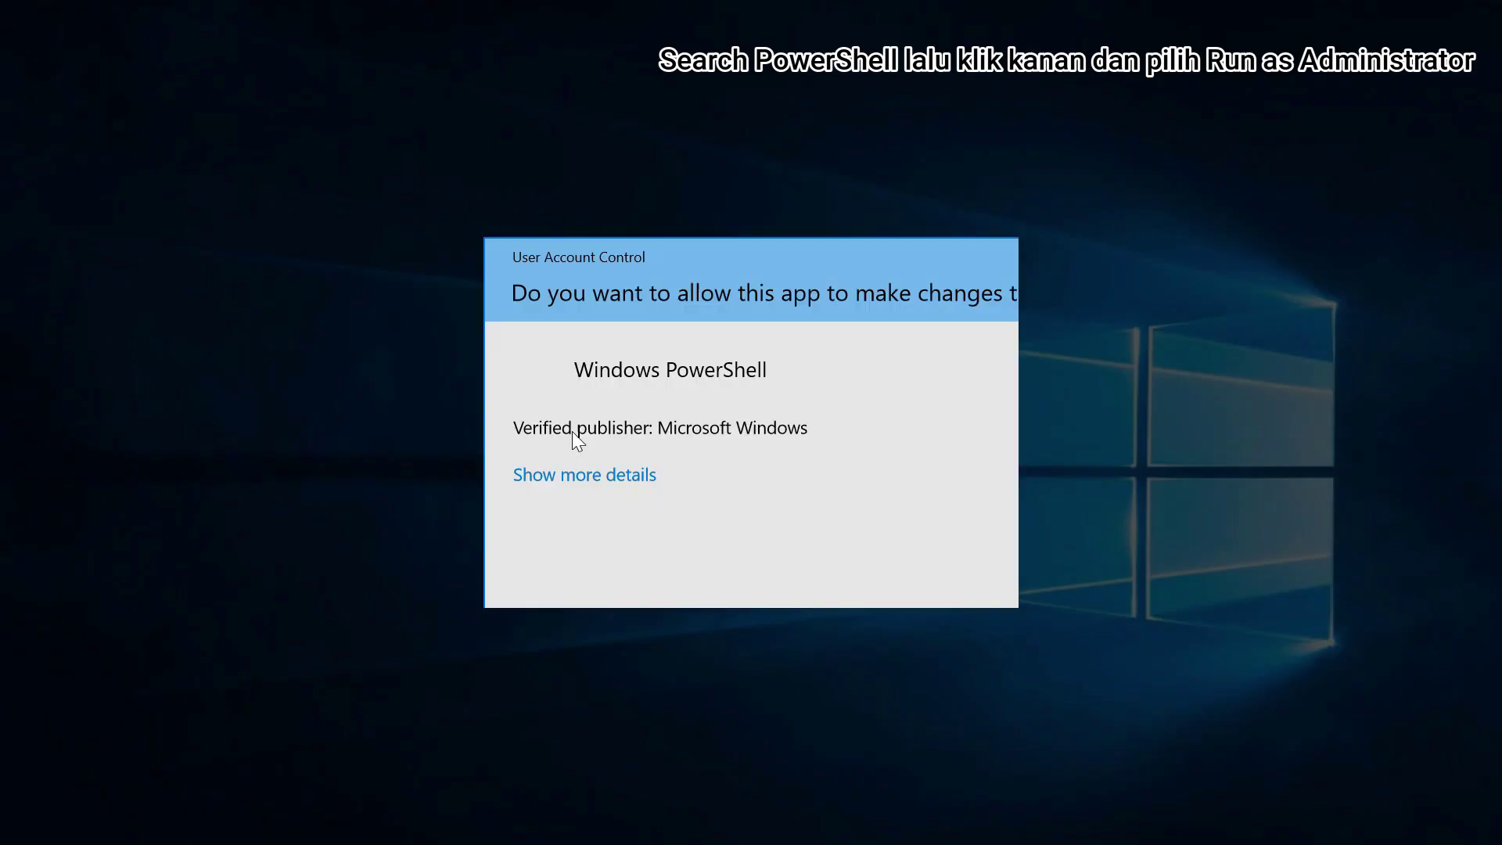
{"action": "left_click", "coordinate": [626, 557]}
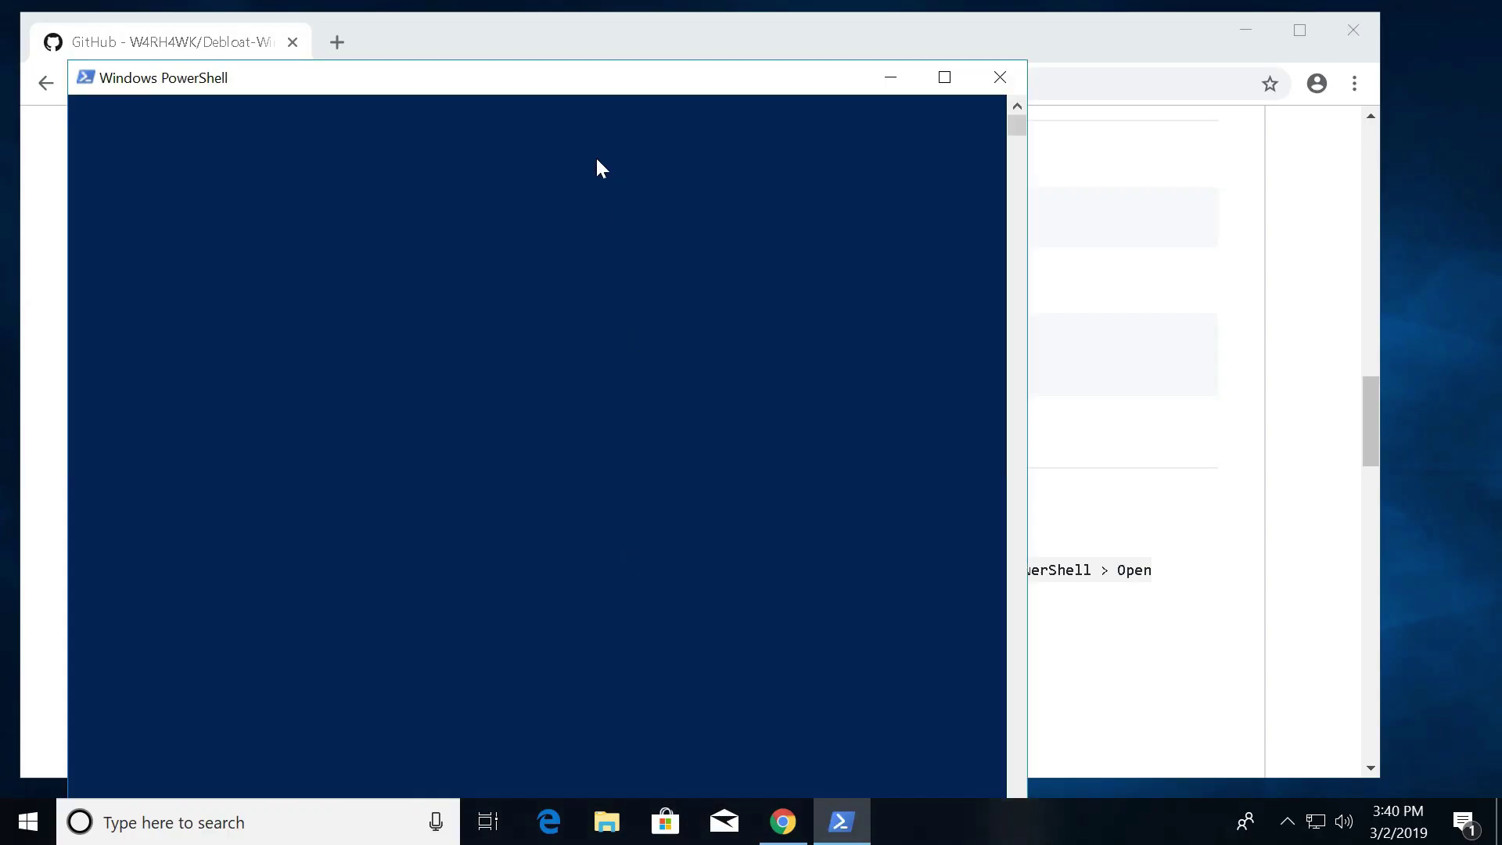
Step: Move the PowerShell window clear of the README commands and begin a cd command to change directory
{"action": "left_click_drag", "start_coordinate": [432, 86], "coordinate": [836, 39]}
{"action": "type", "text": "cd"}
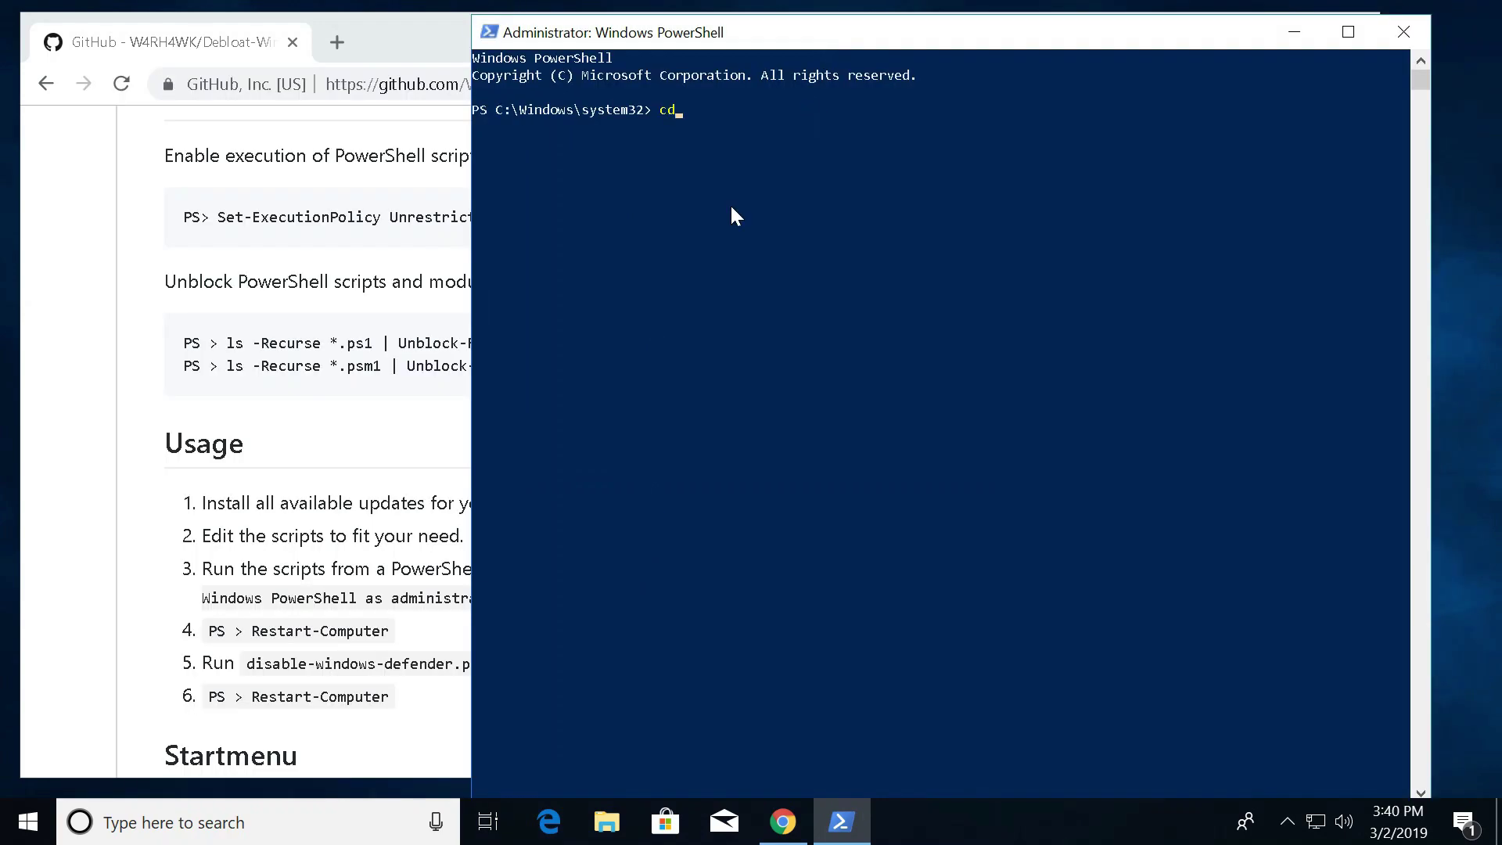